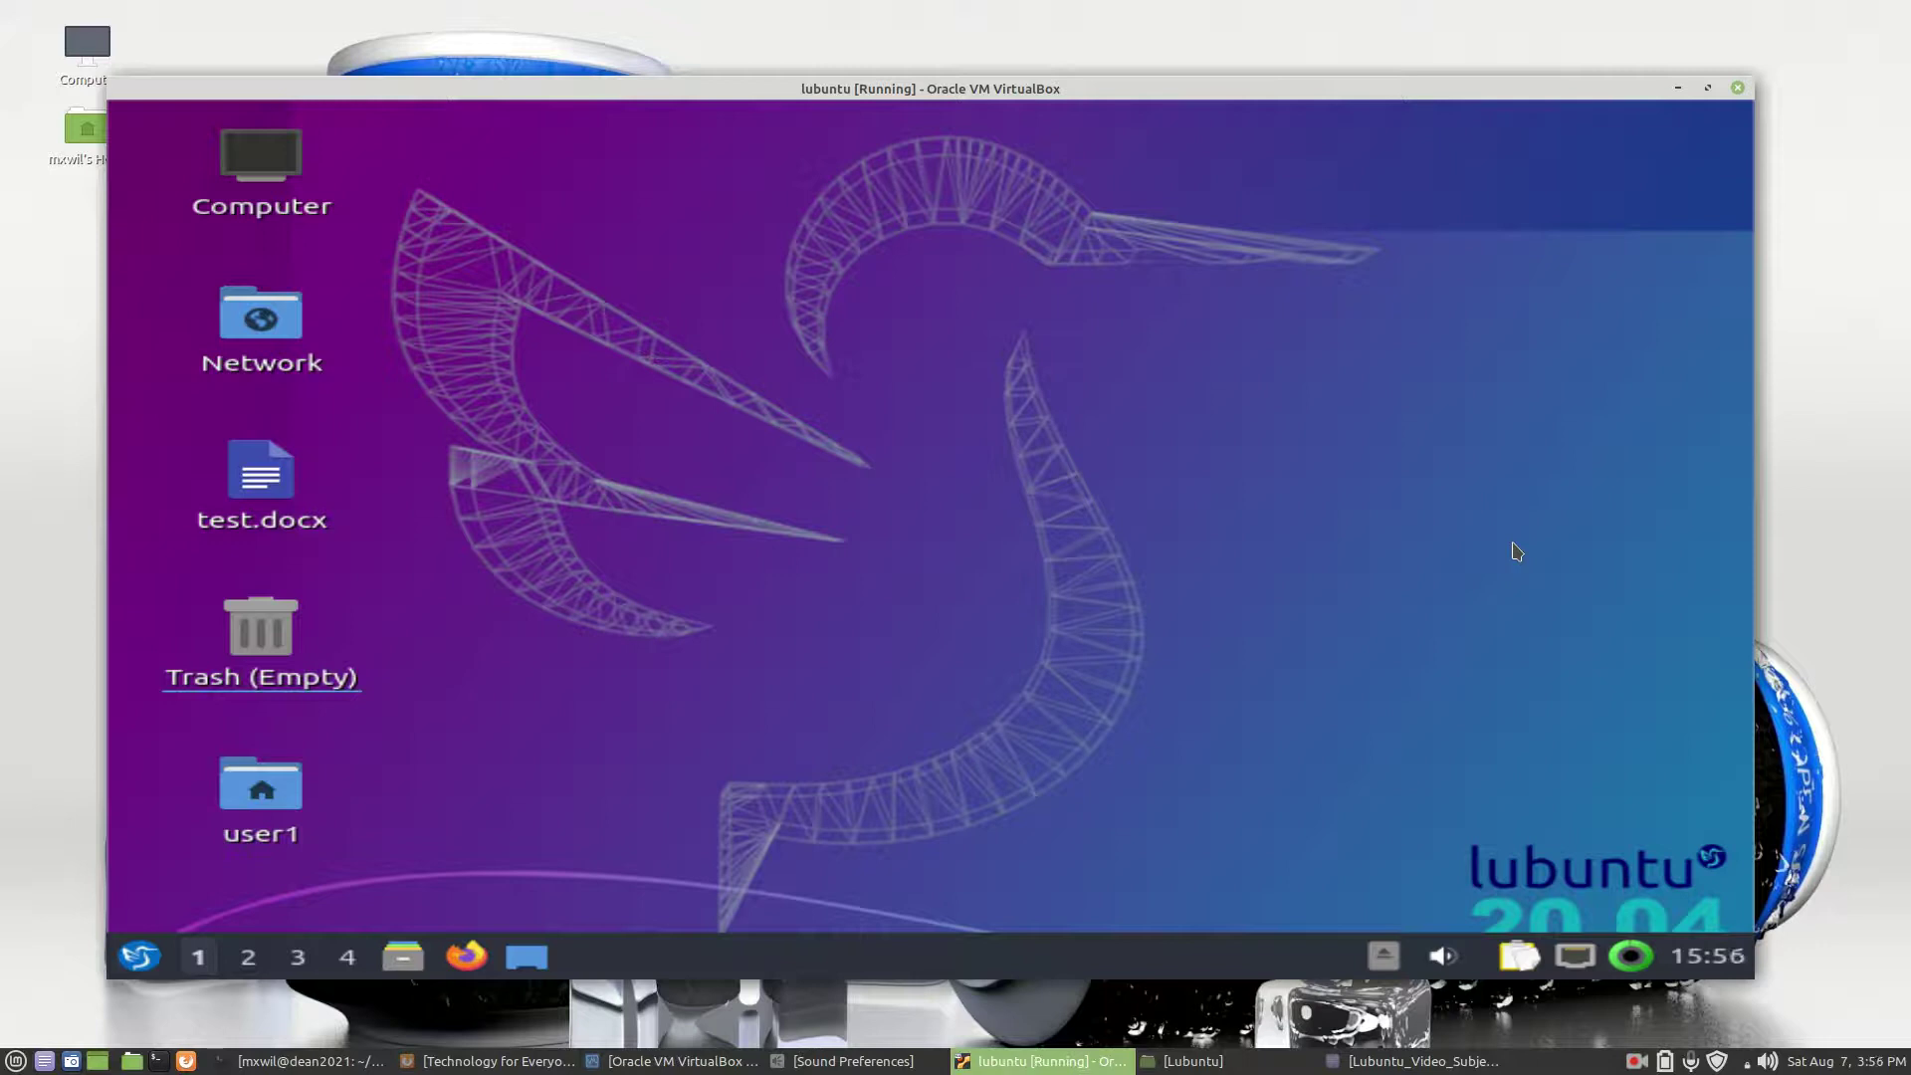
# Step: Maximize the VirtualBox window so the Lubuntu virtual machine fills the screen
pyautogui.click(1708, 96)
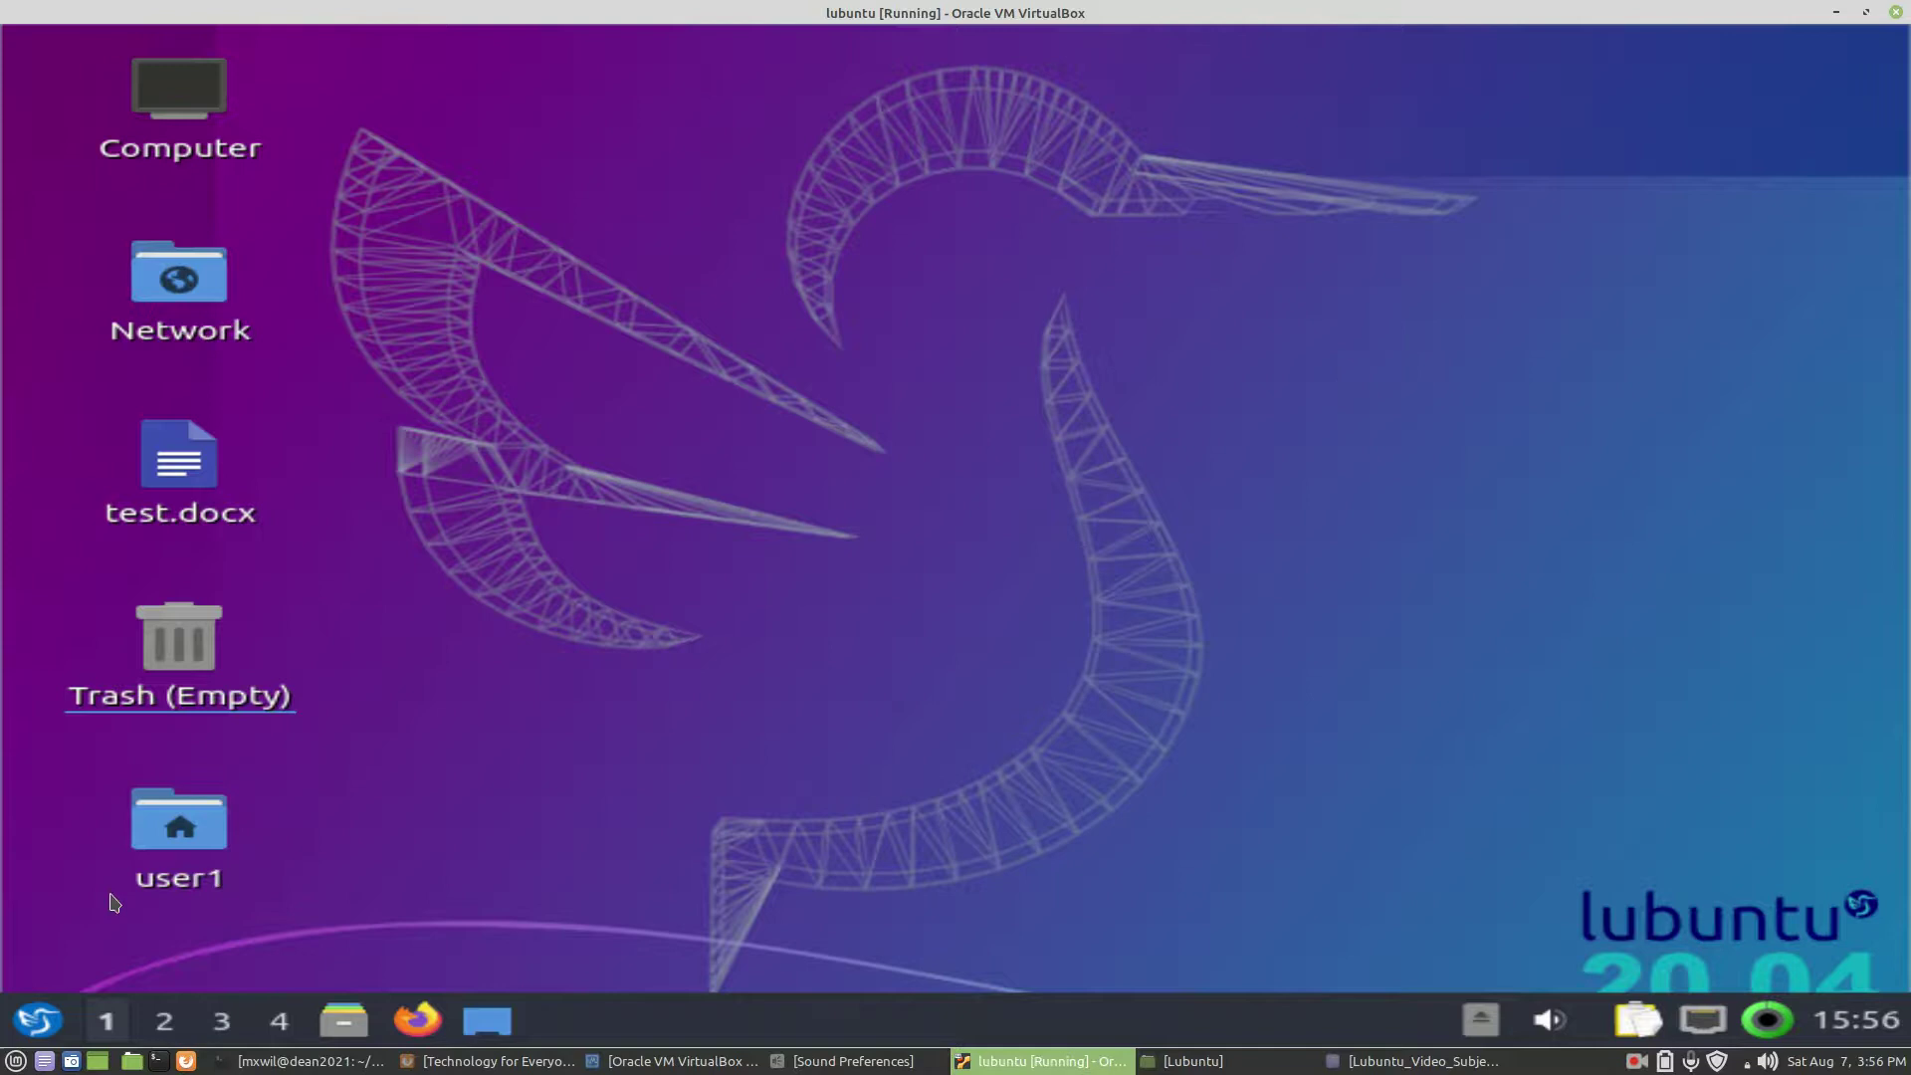
# Step: Launch the Discover software center from the System Tools section of the application menu
pyautogui.click(38, 1022)
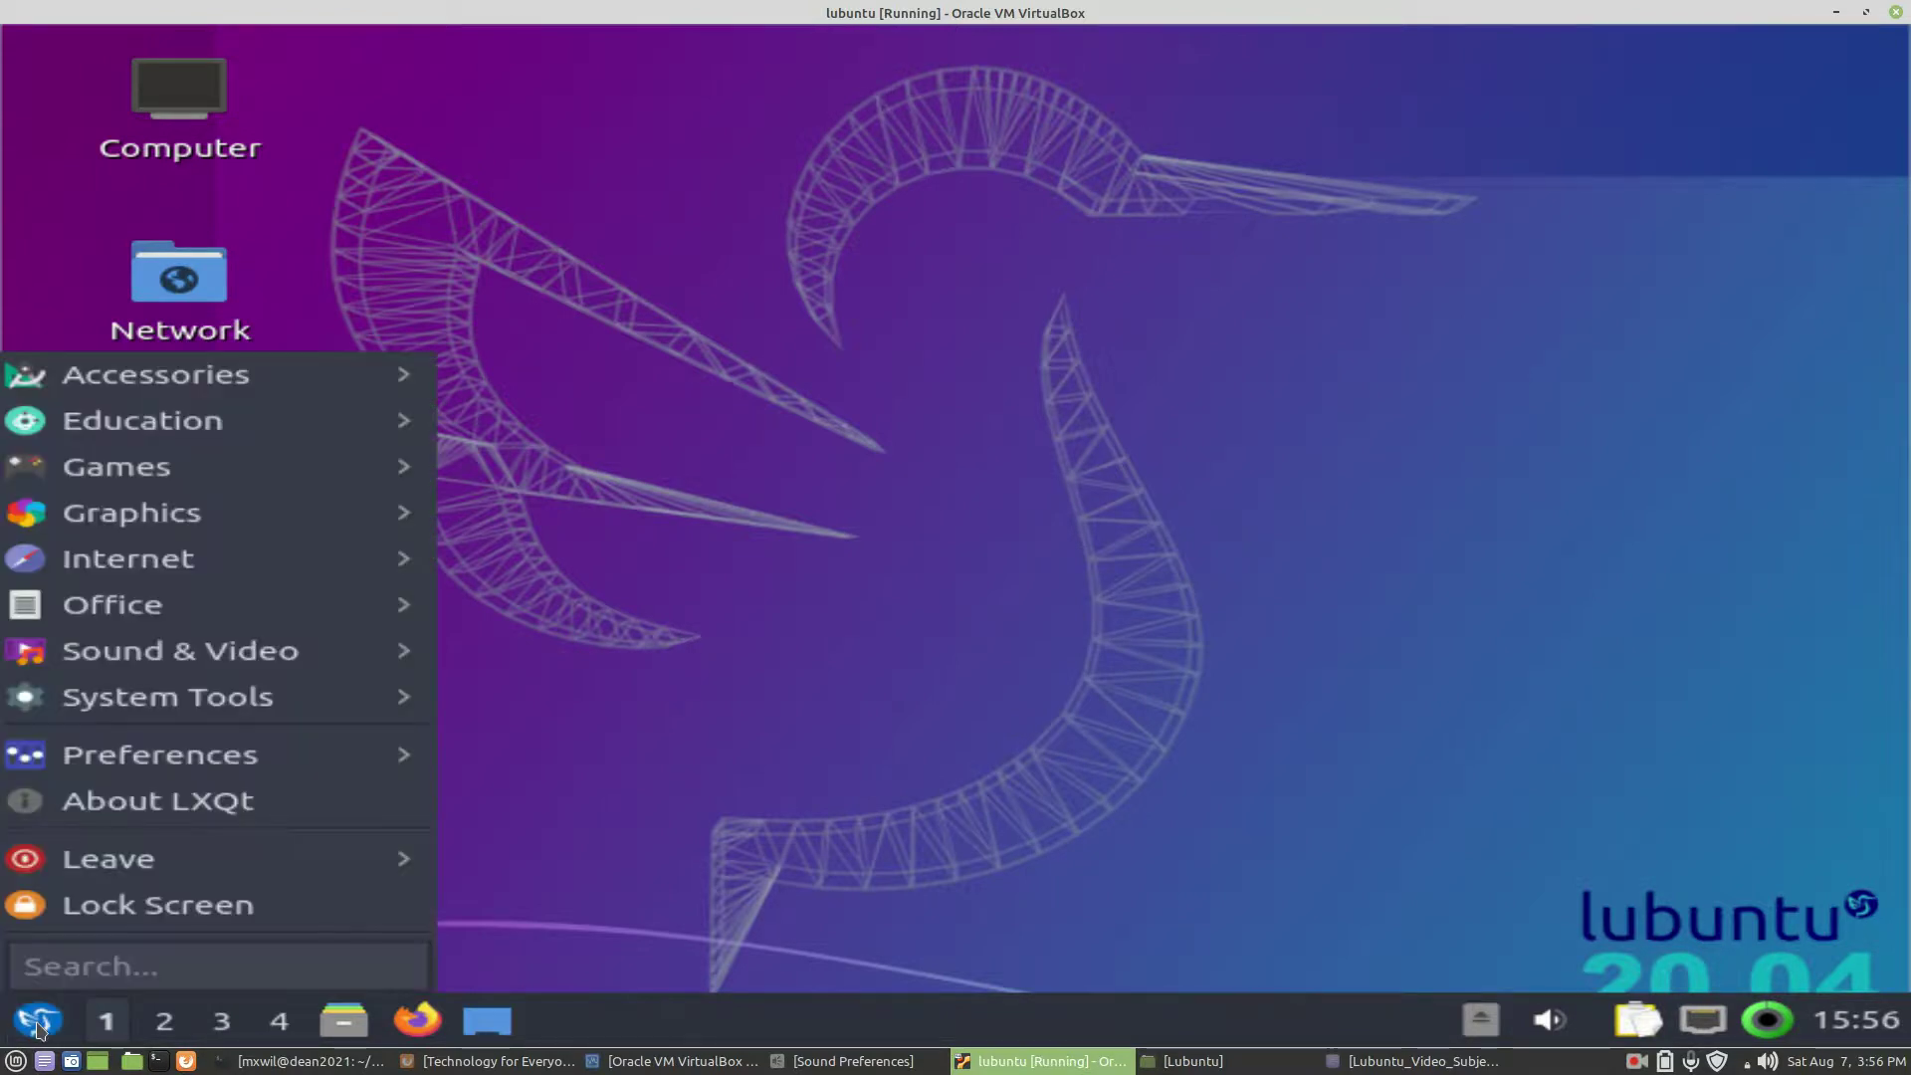
pyautogui.moveTo(326, 685)
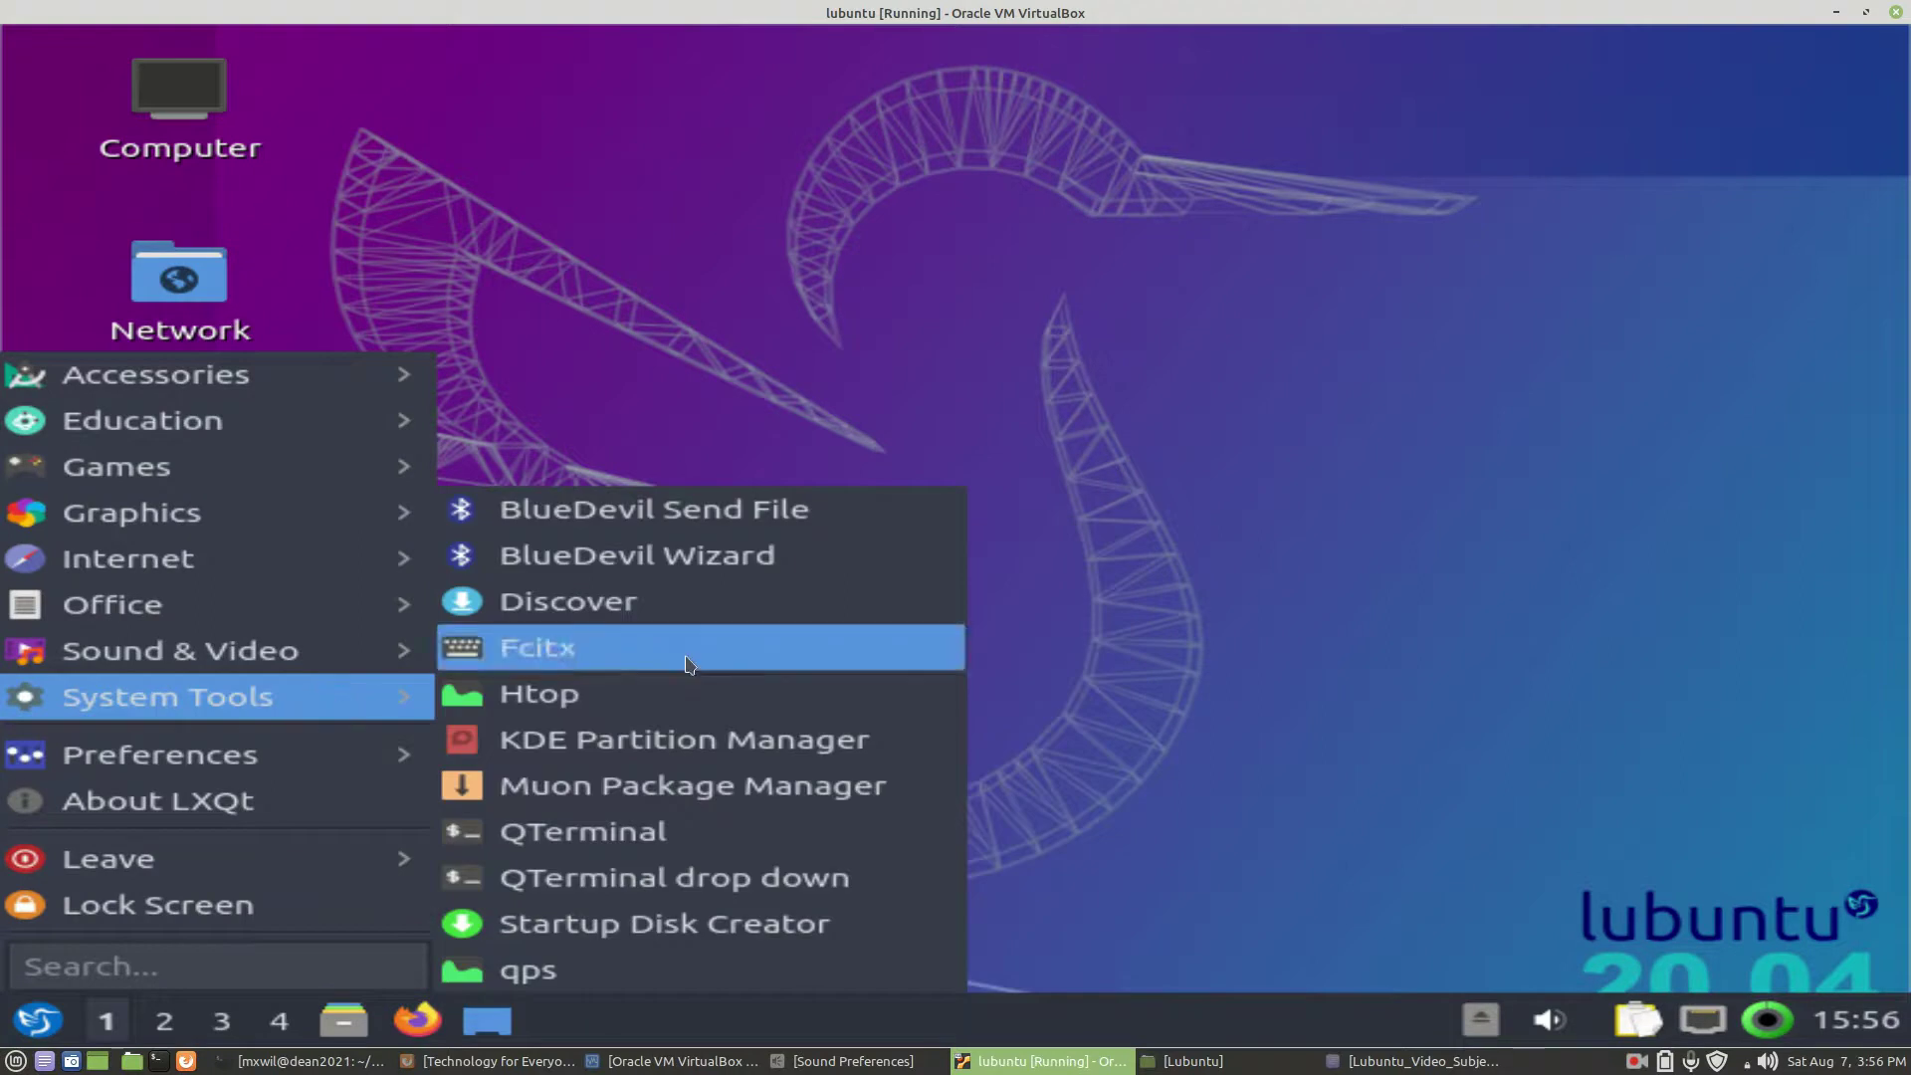
pyautogui.click(652, 614)
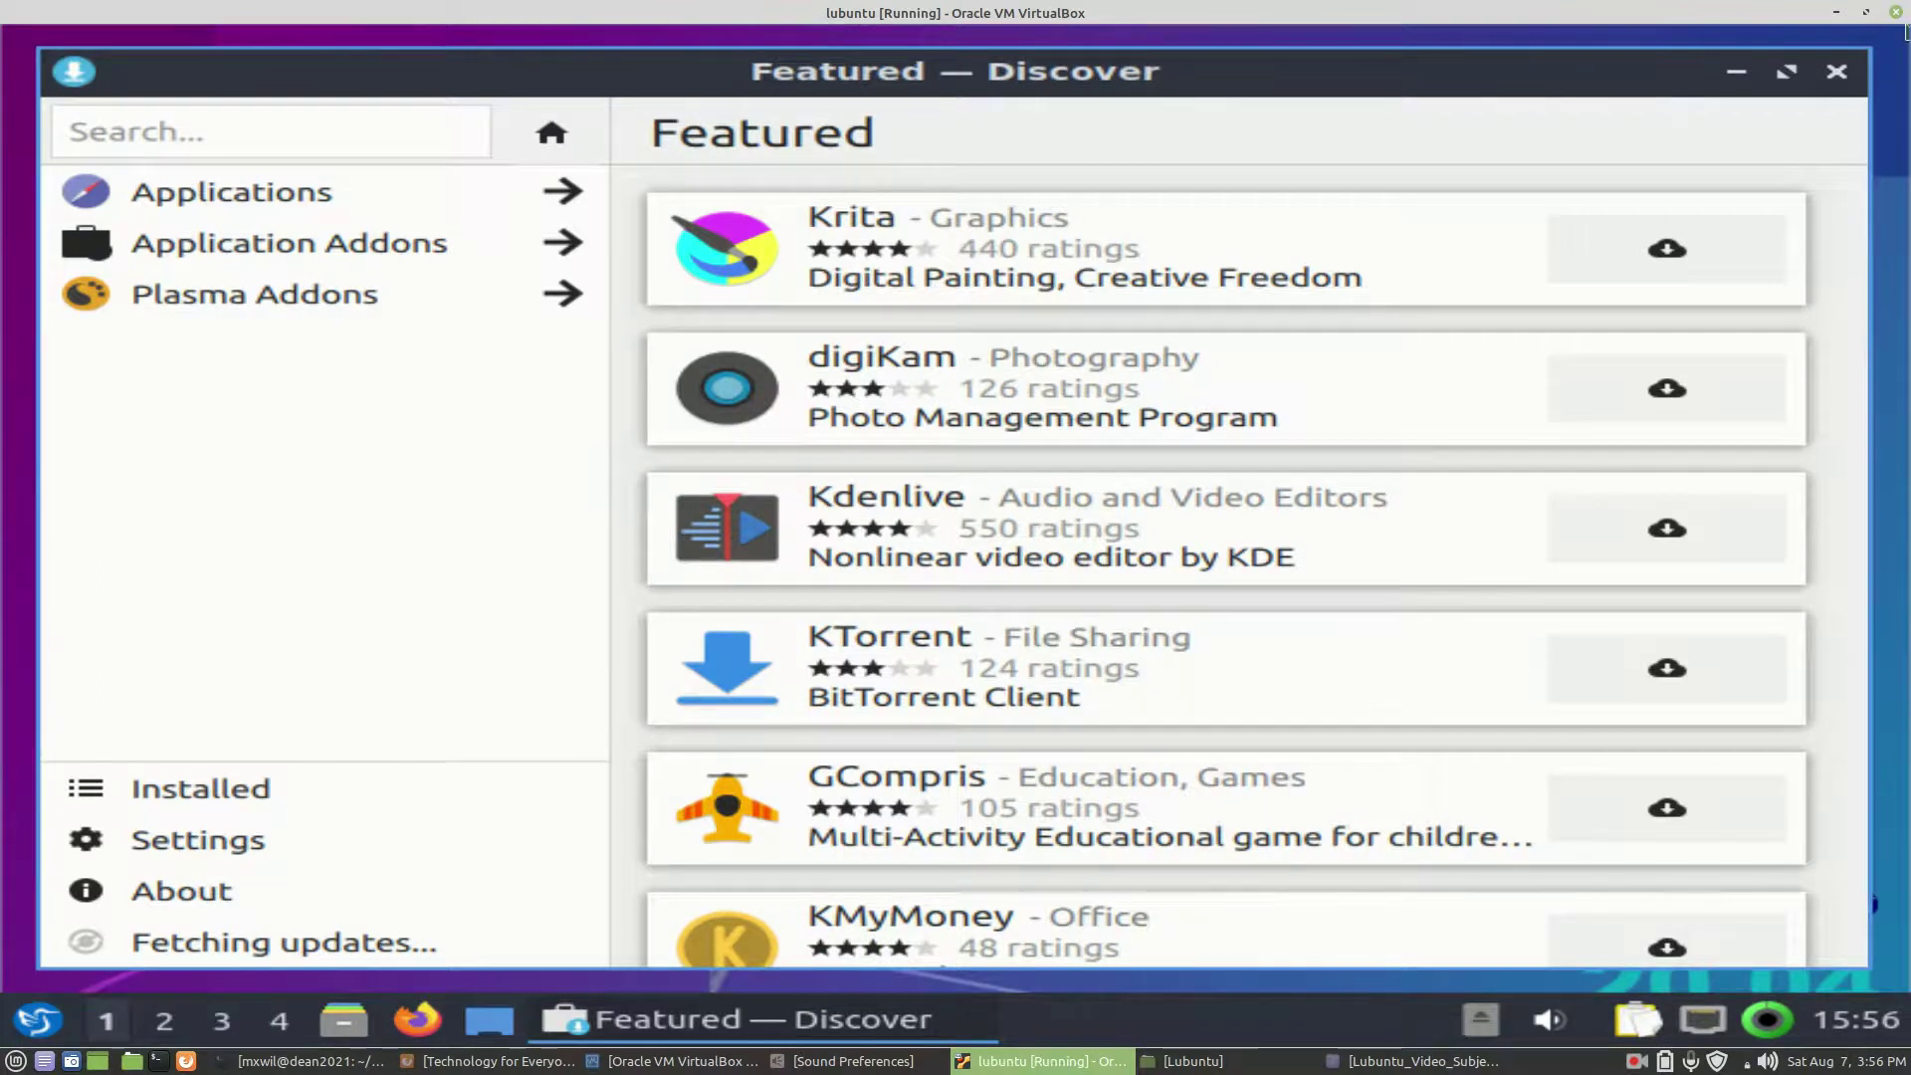
pyautogui.click(1839, 71)
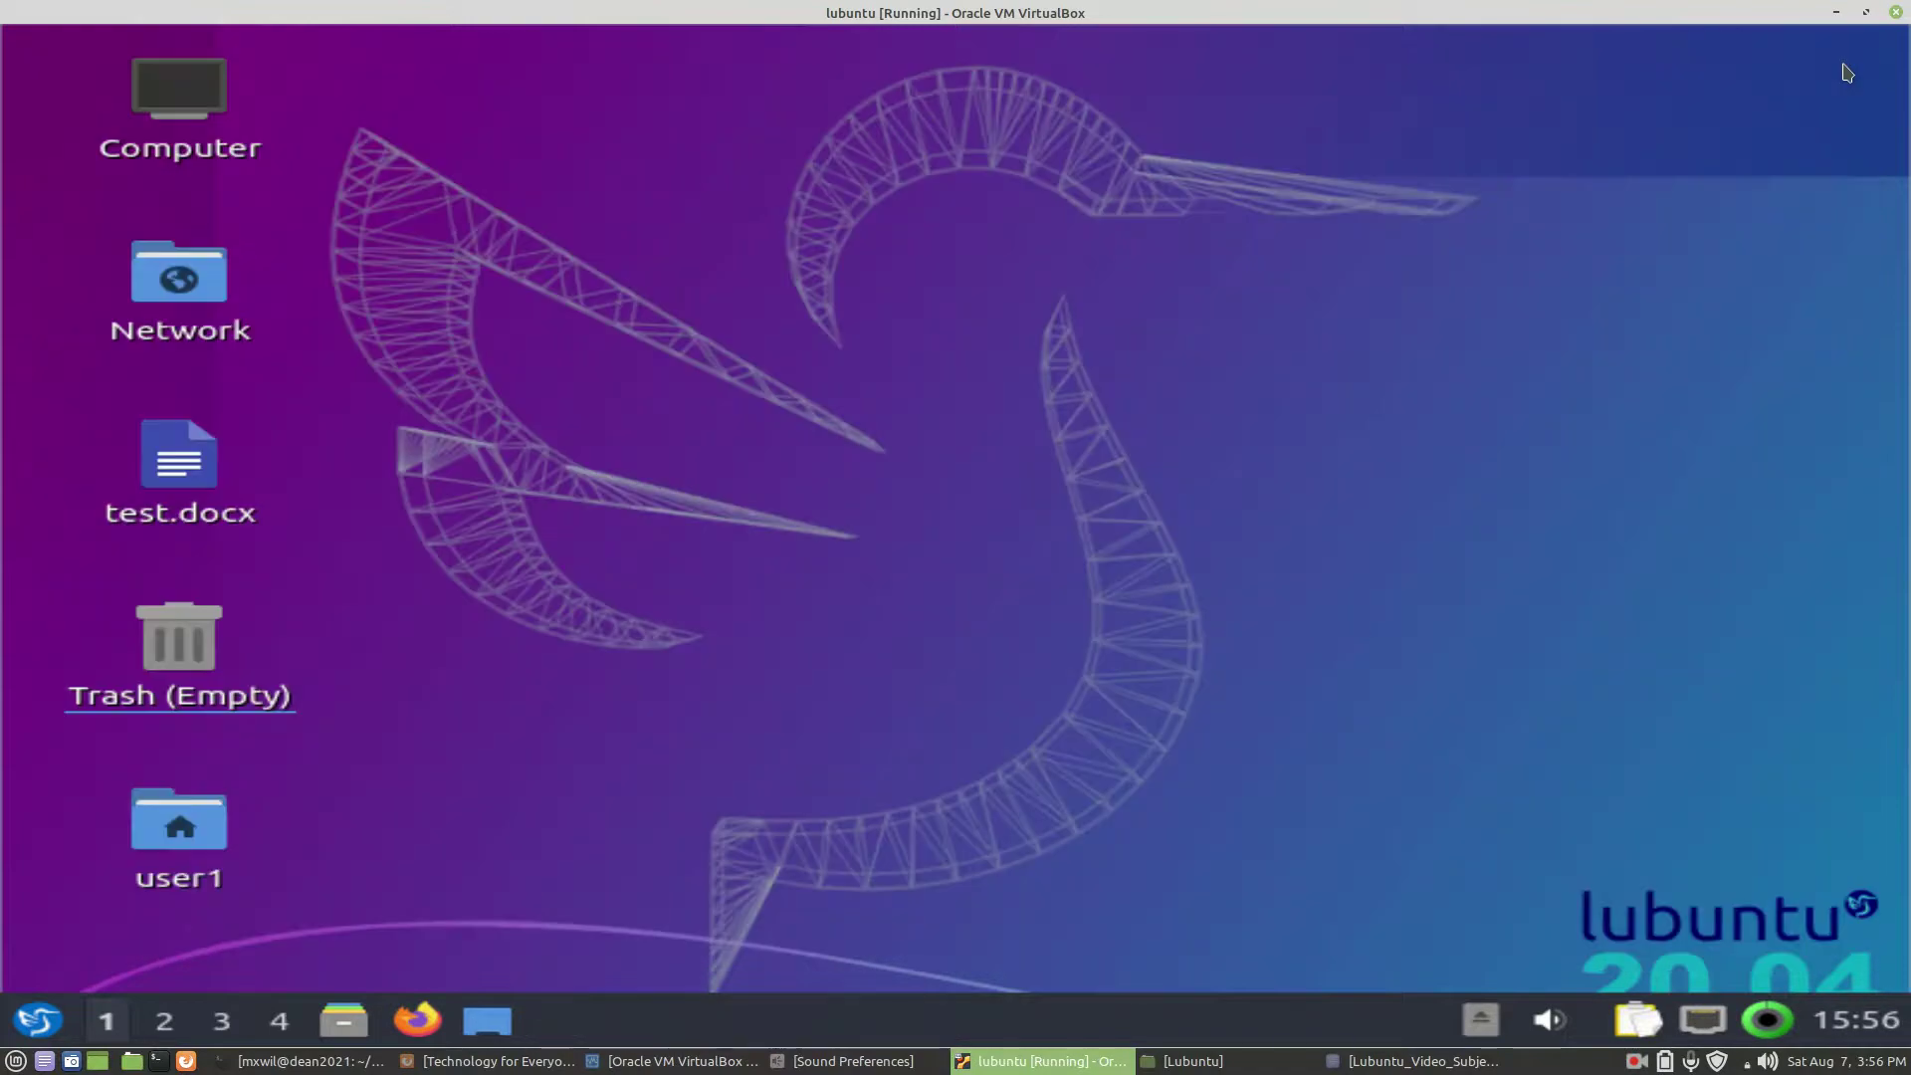
pyautogui.click(39, 1025)
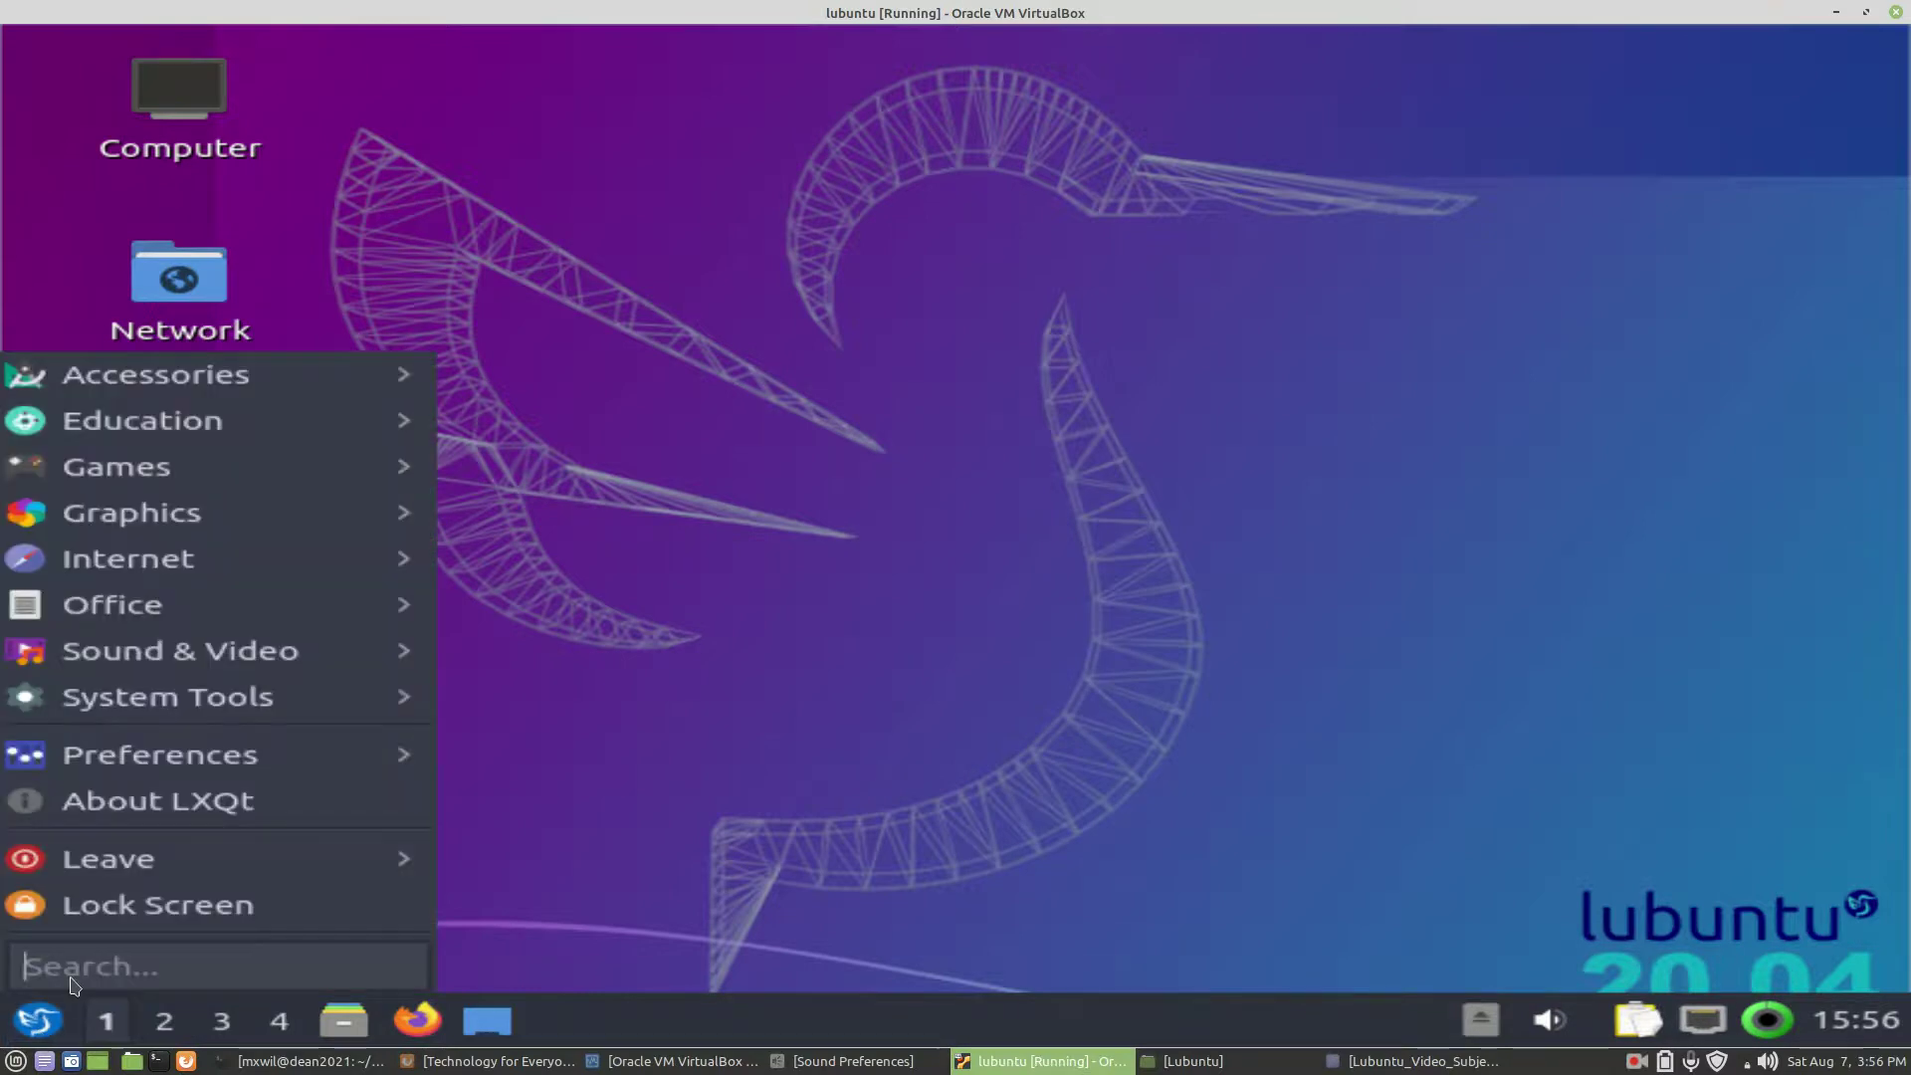
pyautogui.write('di')
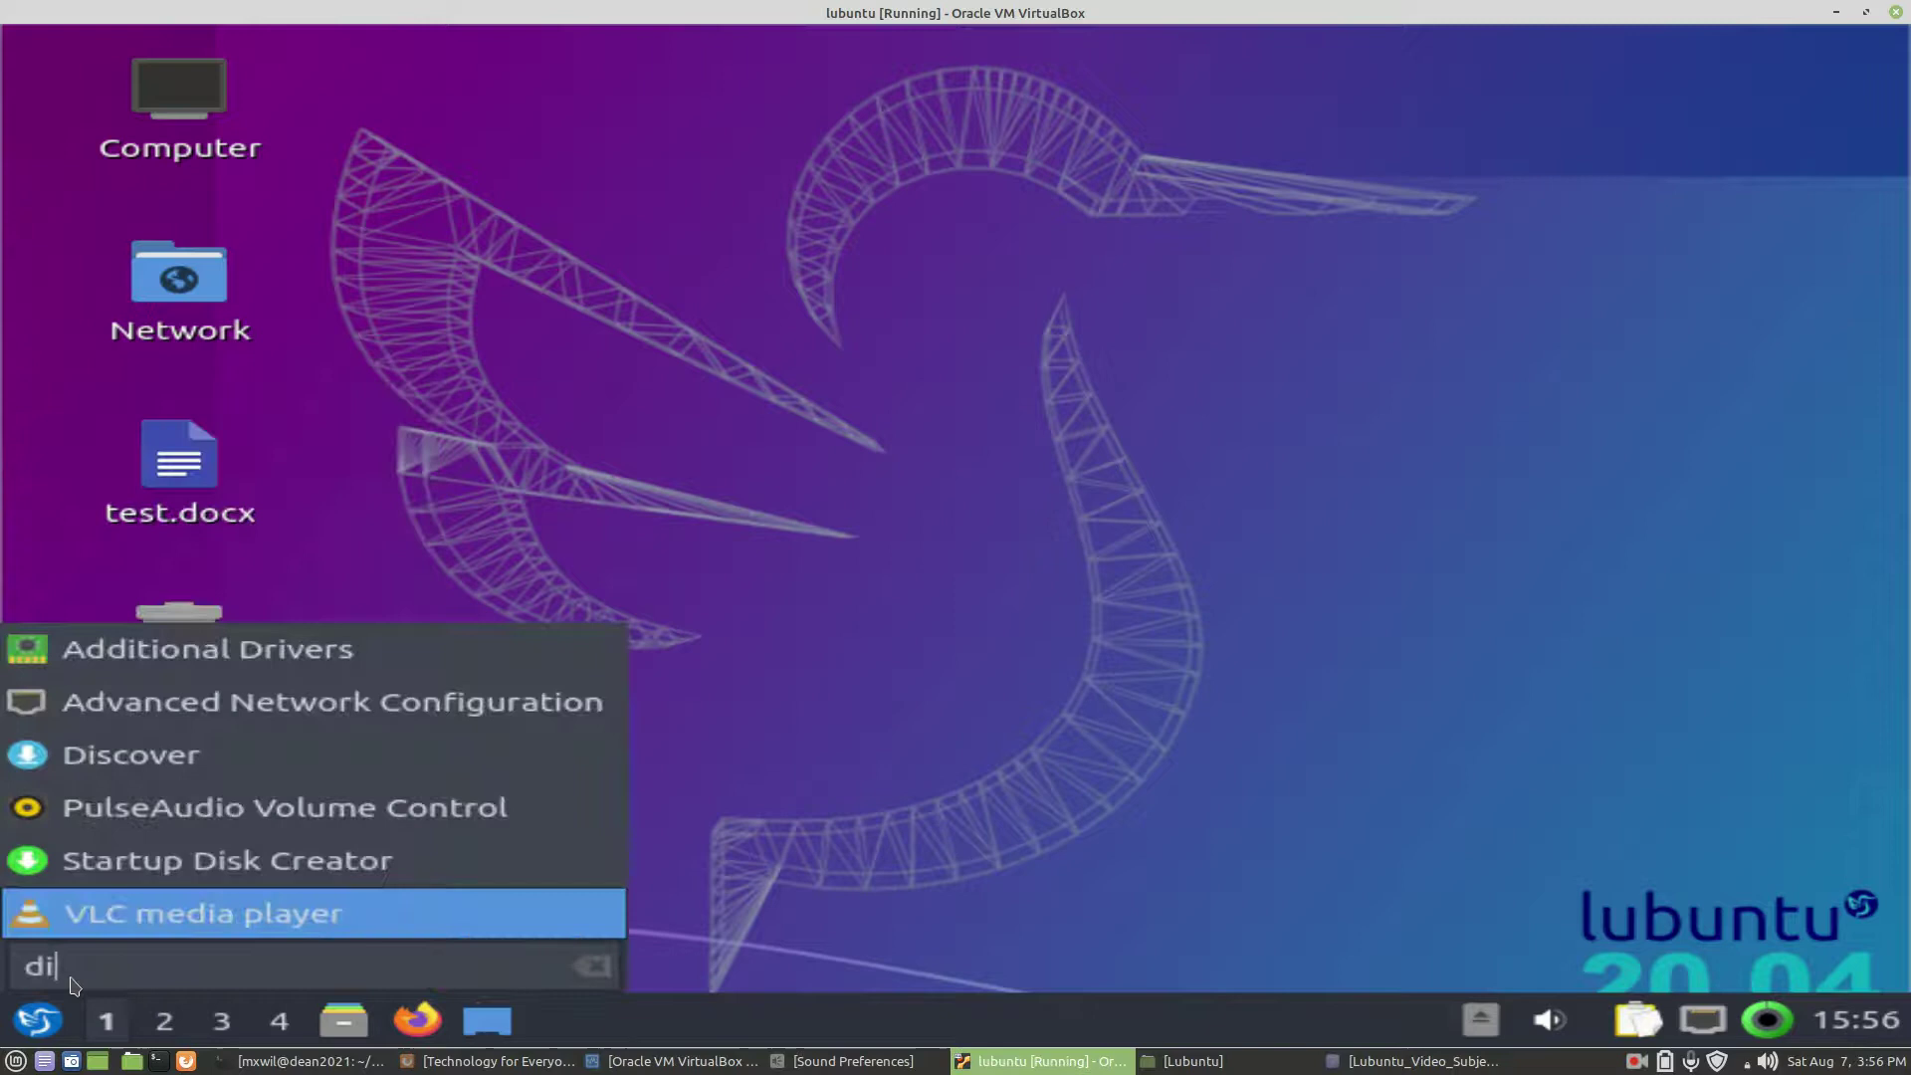
pyautogui.write('scover')
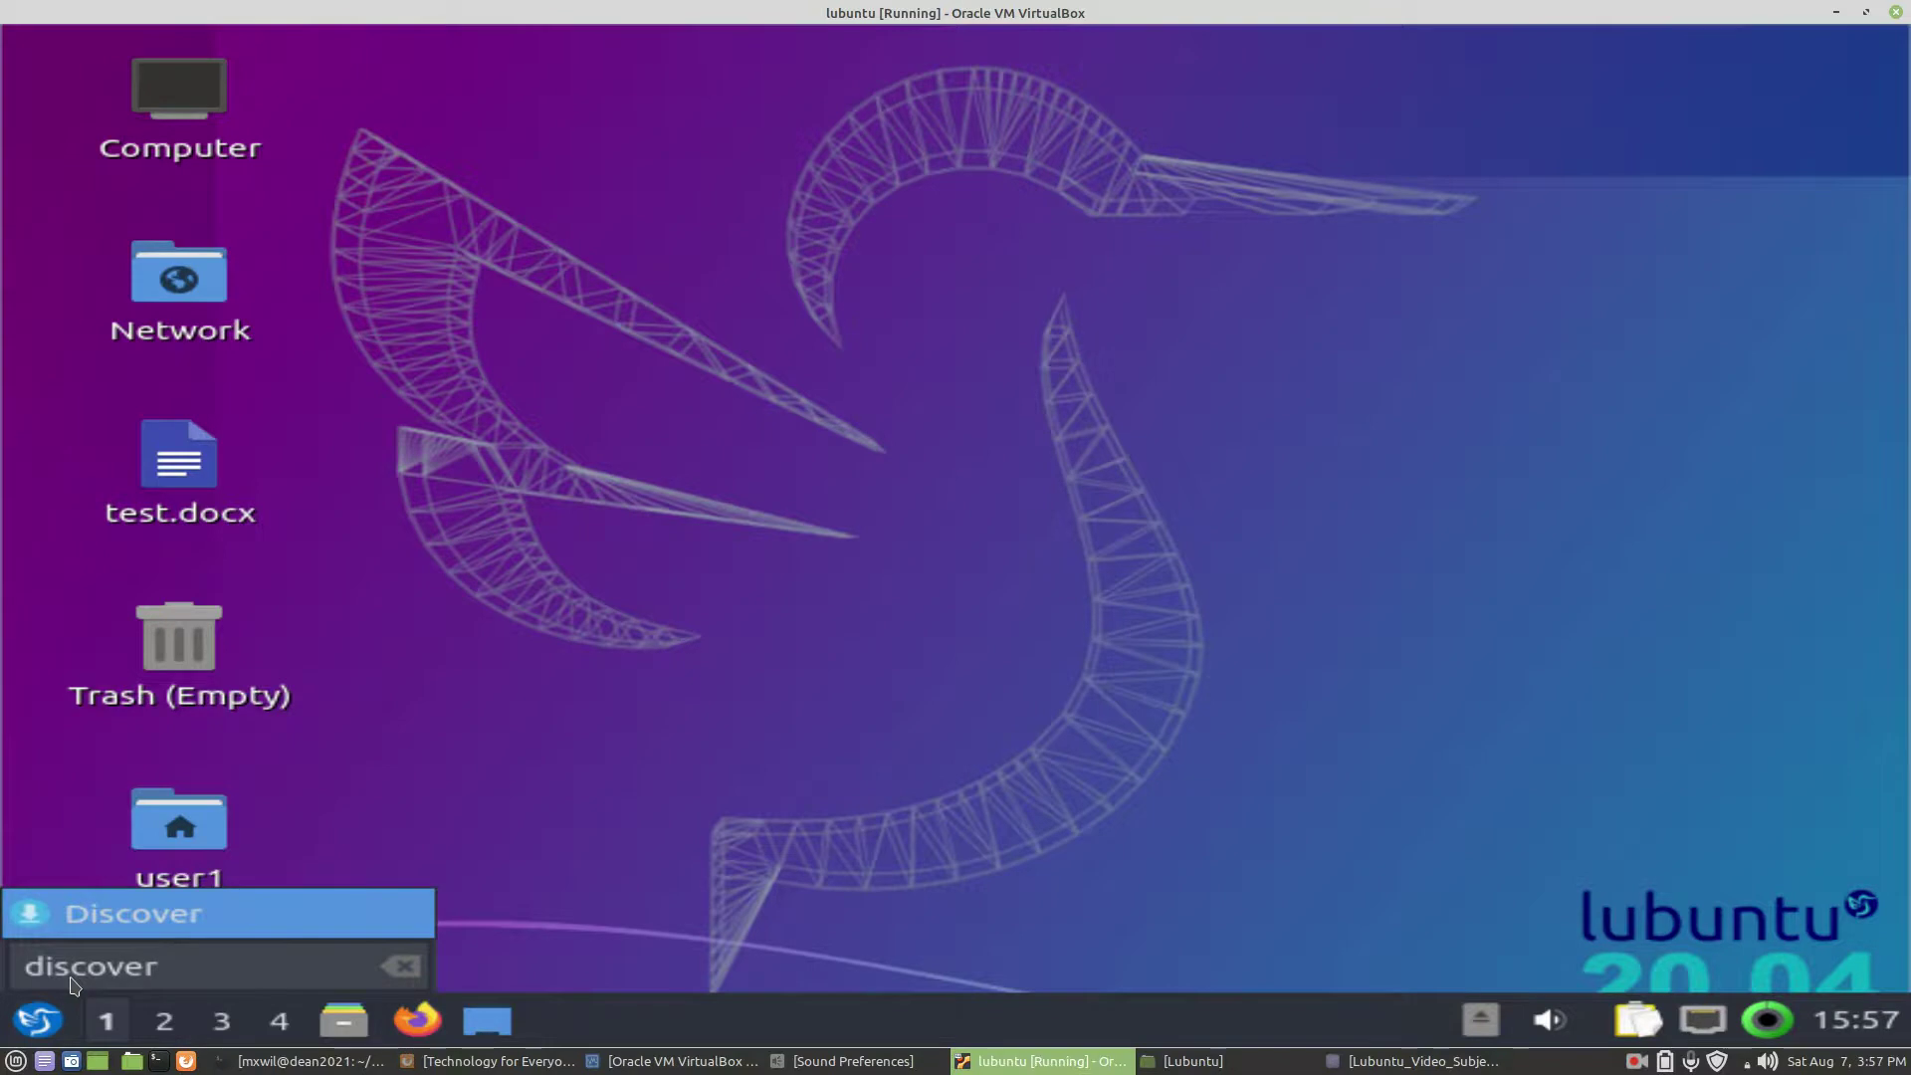
pyautogui.press('Return')
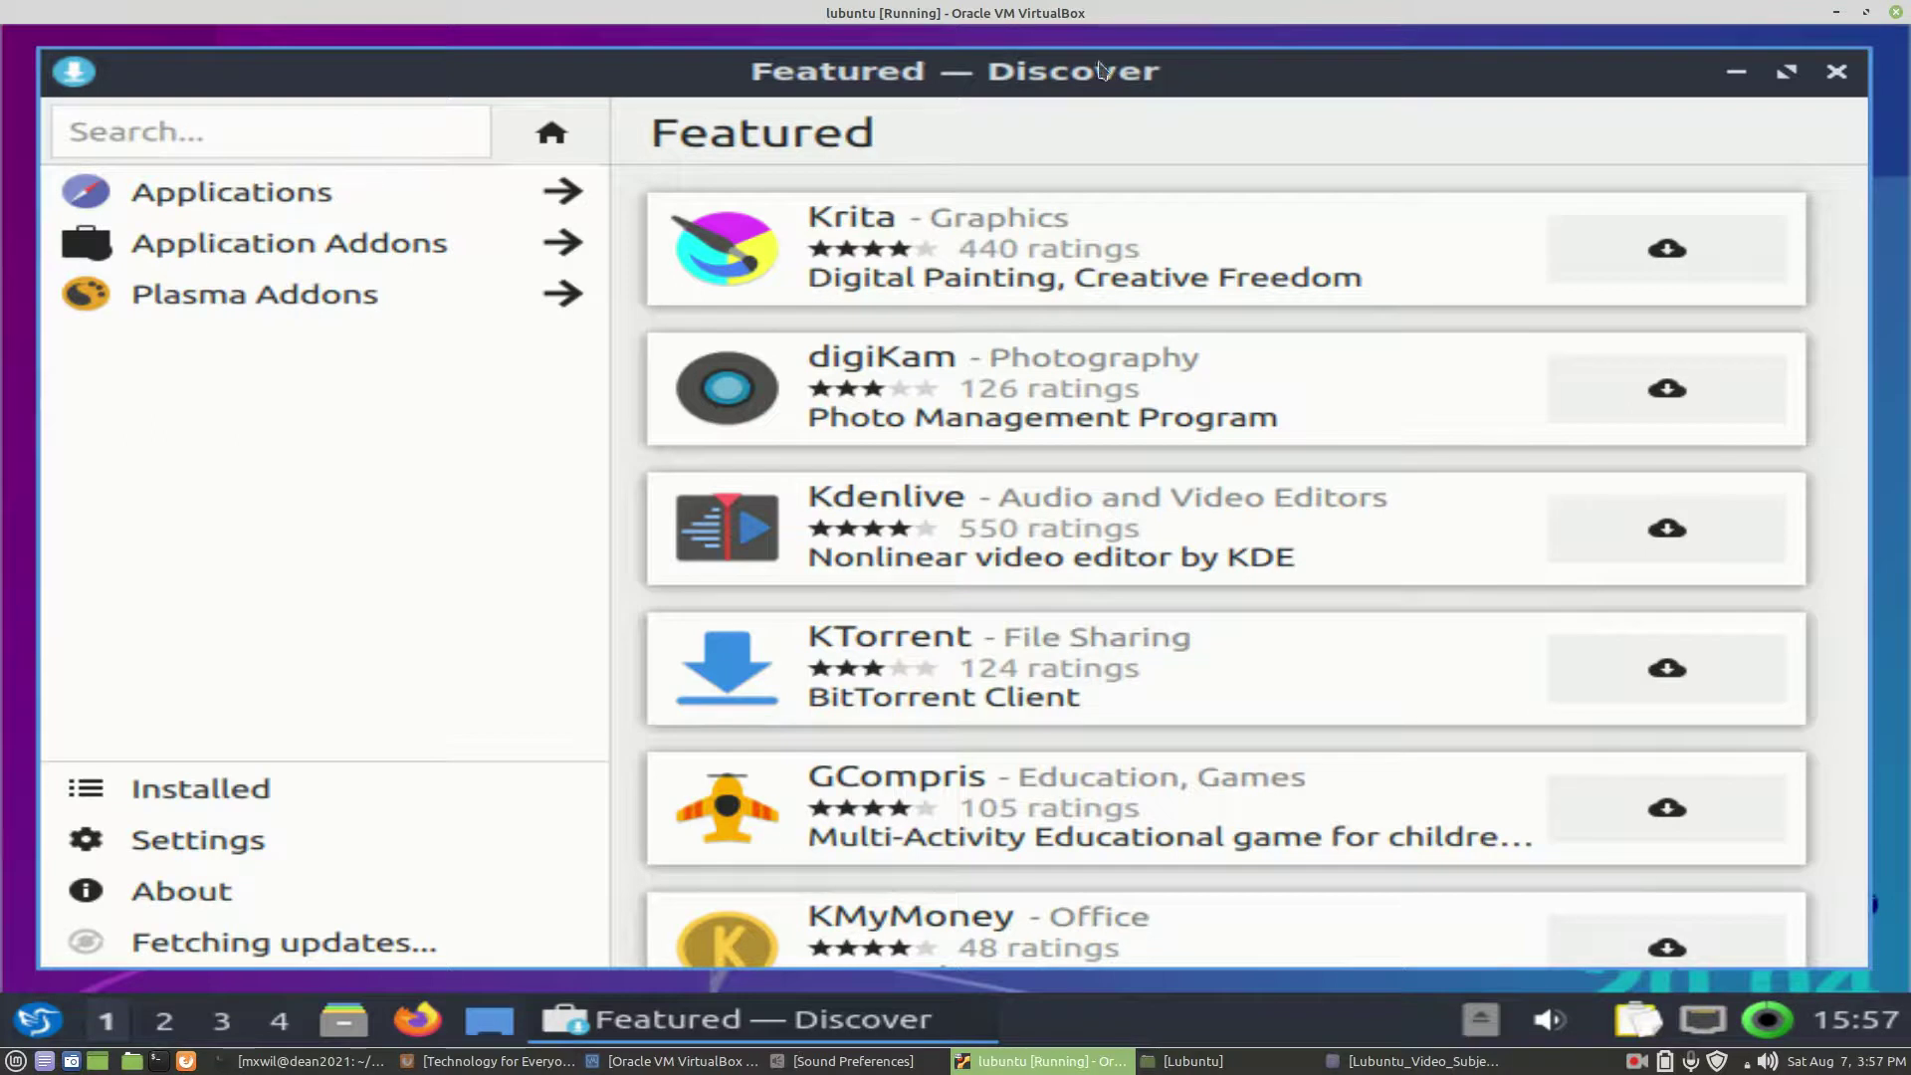
# Step: Minimize Discover, browse the Leave and Office menus, then dismiss the menu to the desktop
pyautogui.click(310, 128)
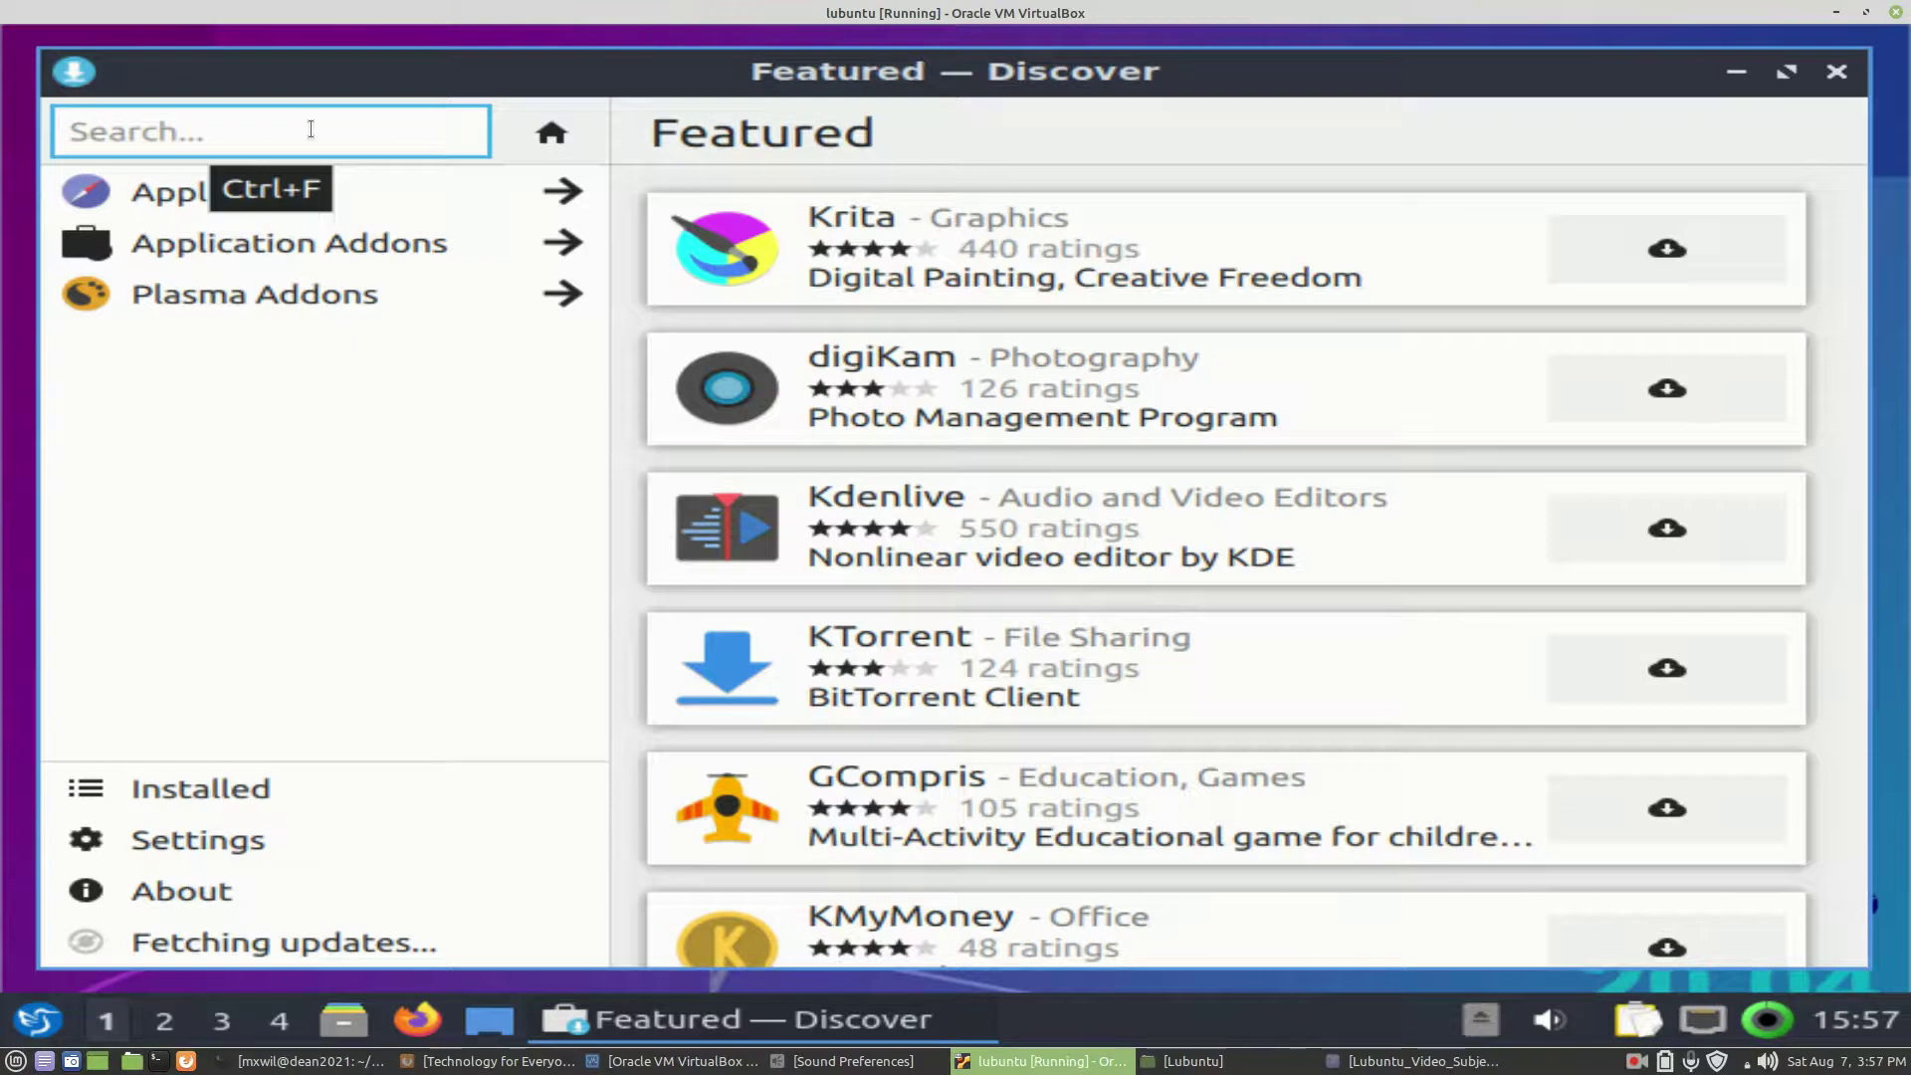
pyautogui.click(1744, 77)
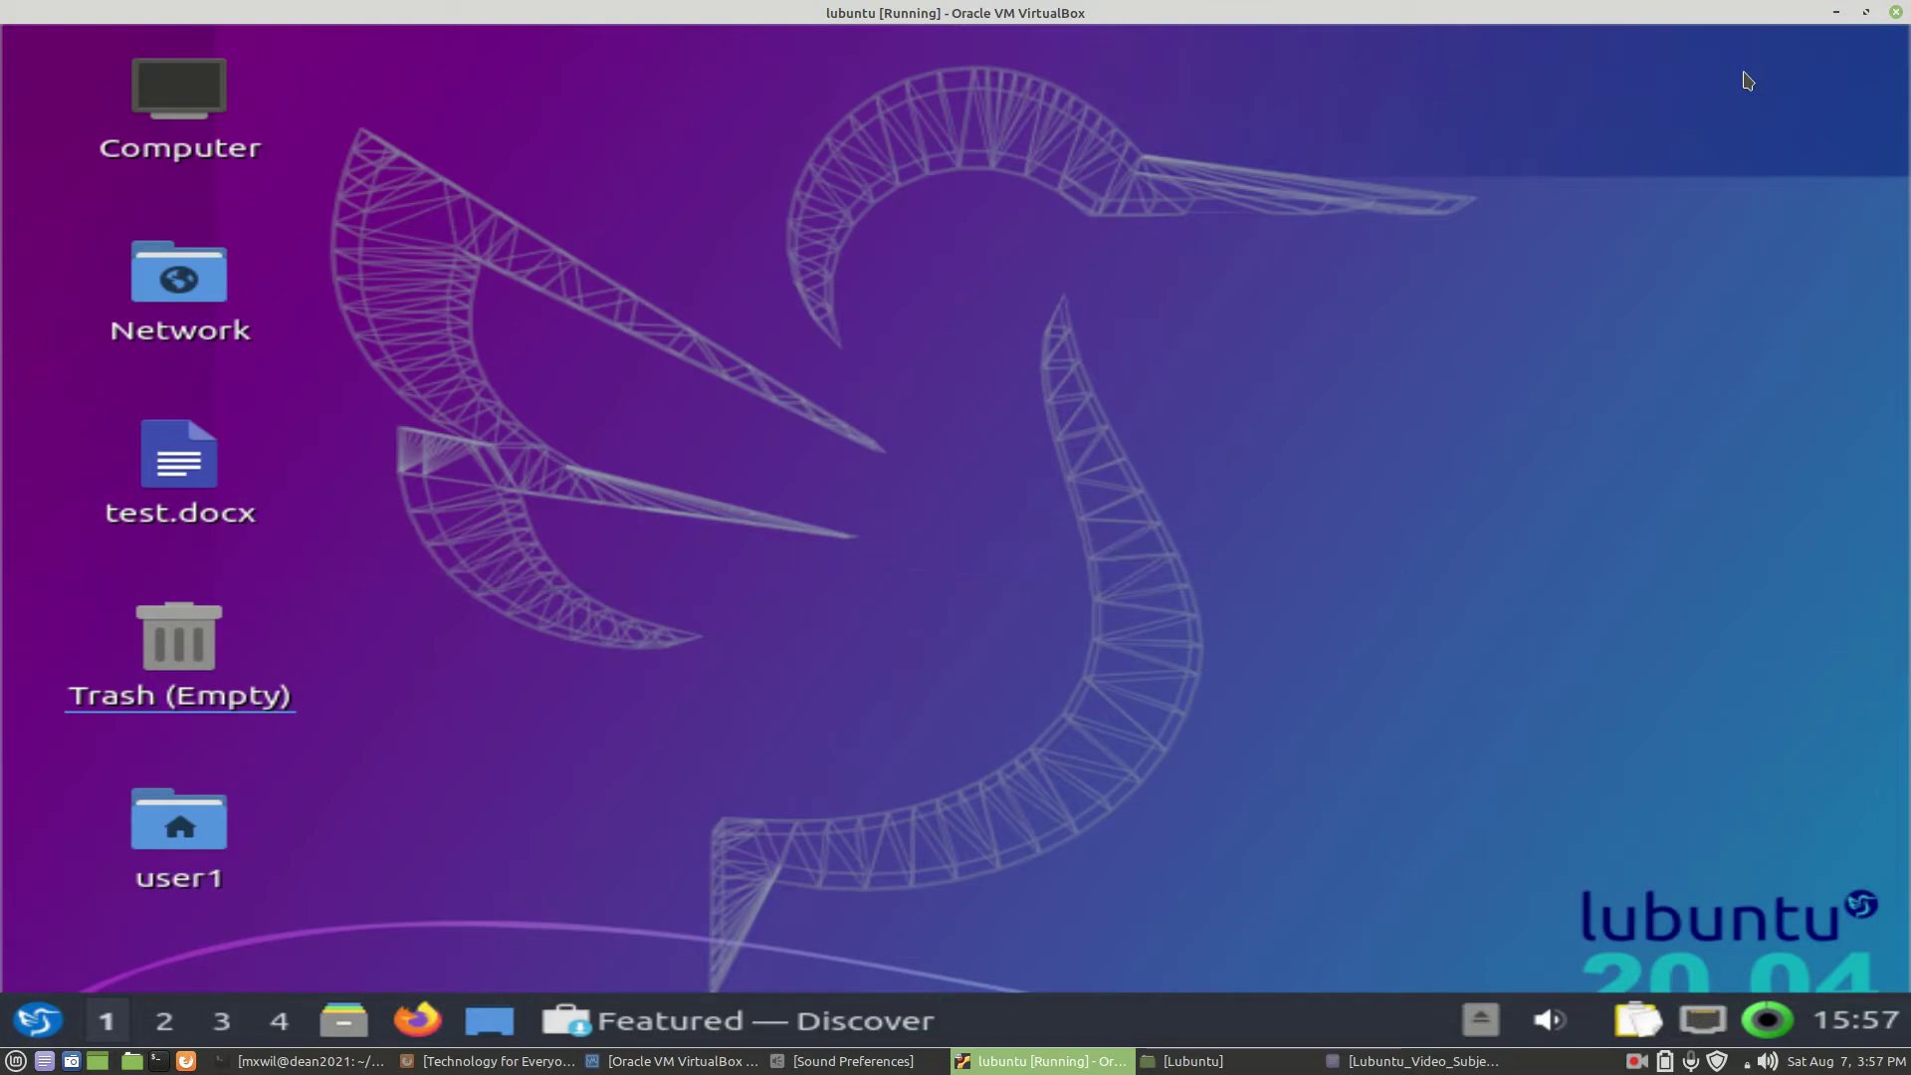
pyautogui.click(38, 1022)
pyautogui.moveTo(228, 847)
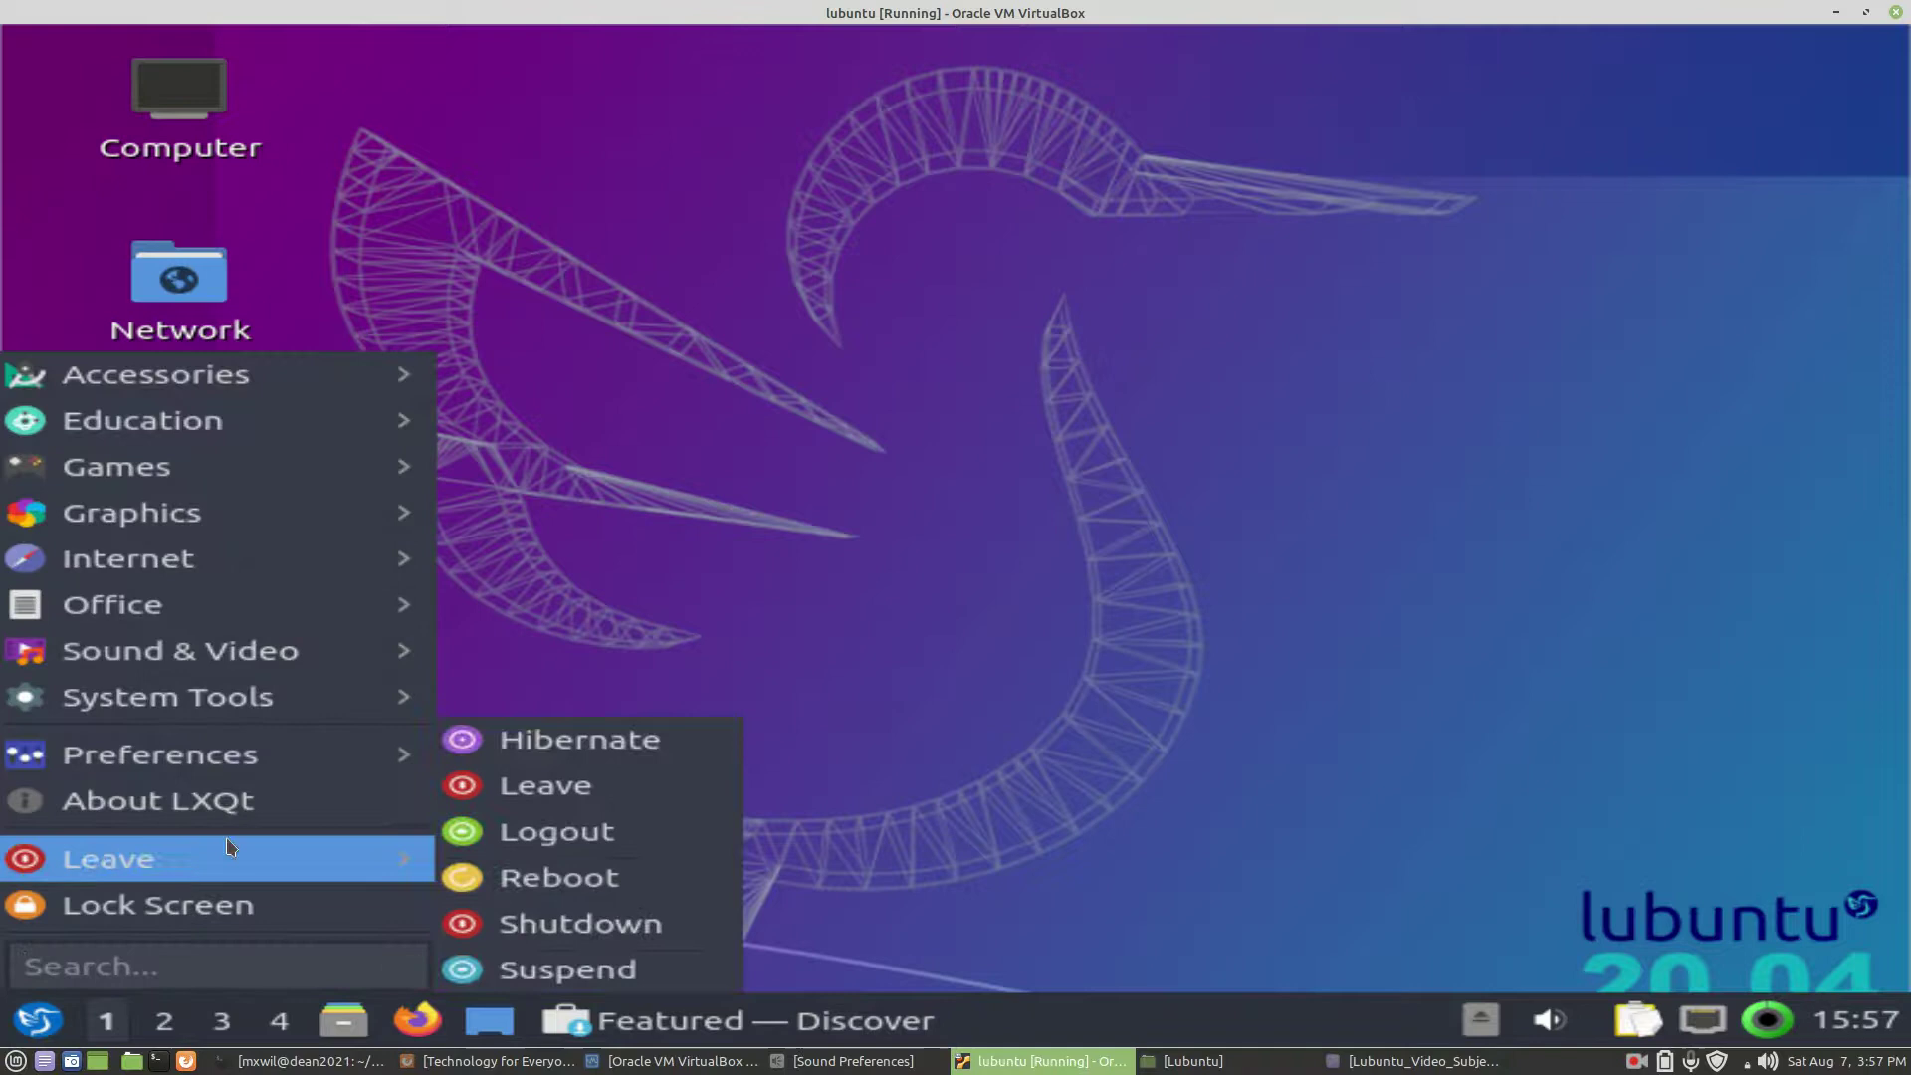
pyautogui.moveTo(322, 616)
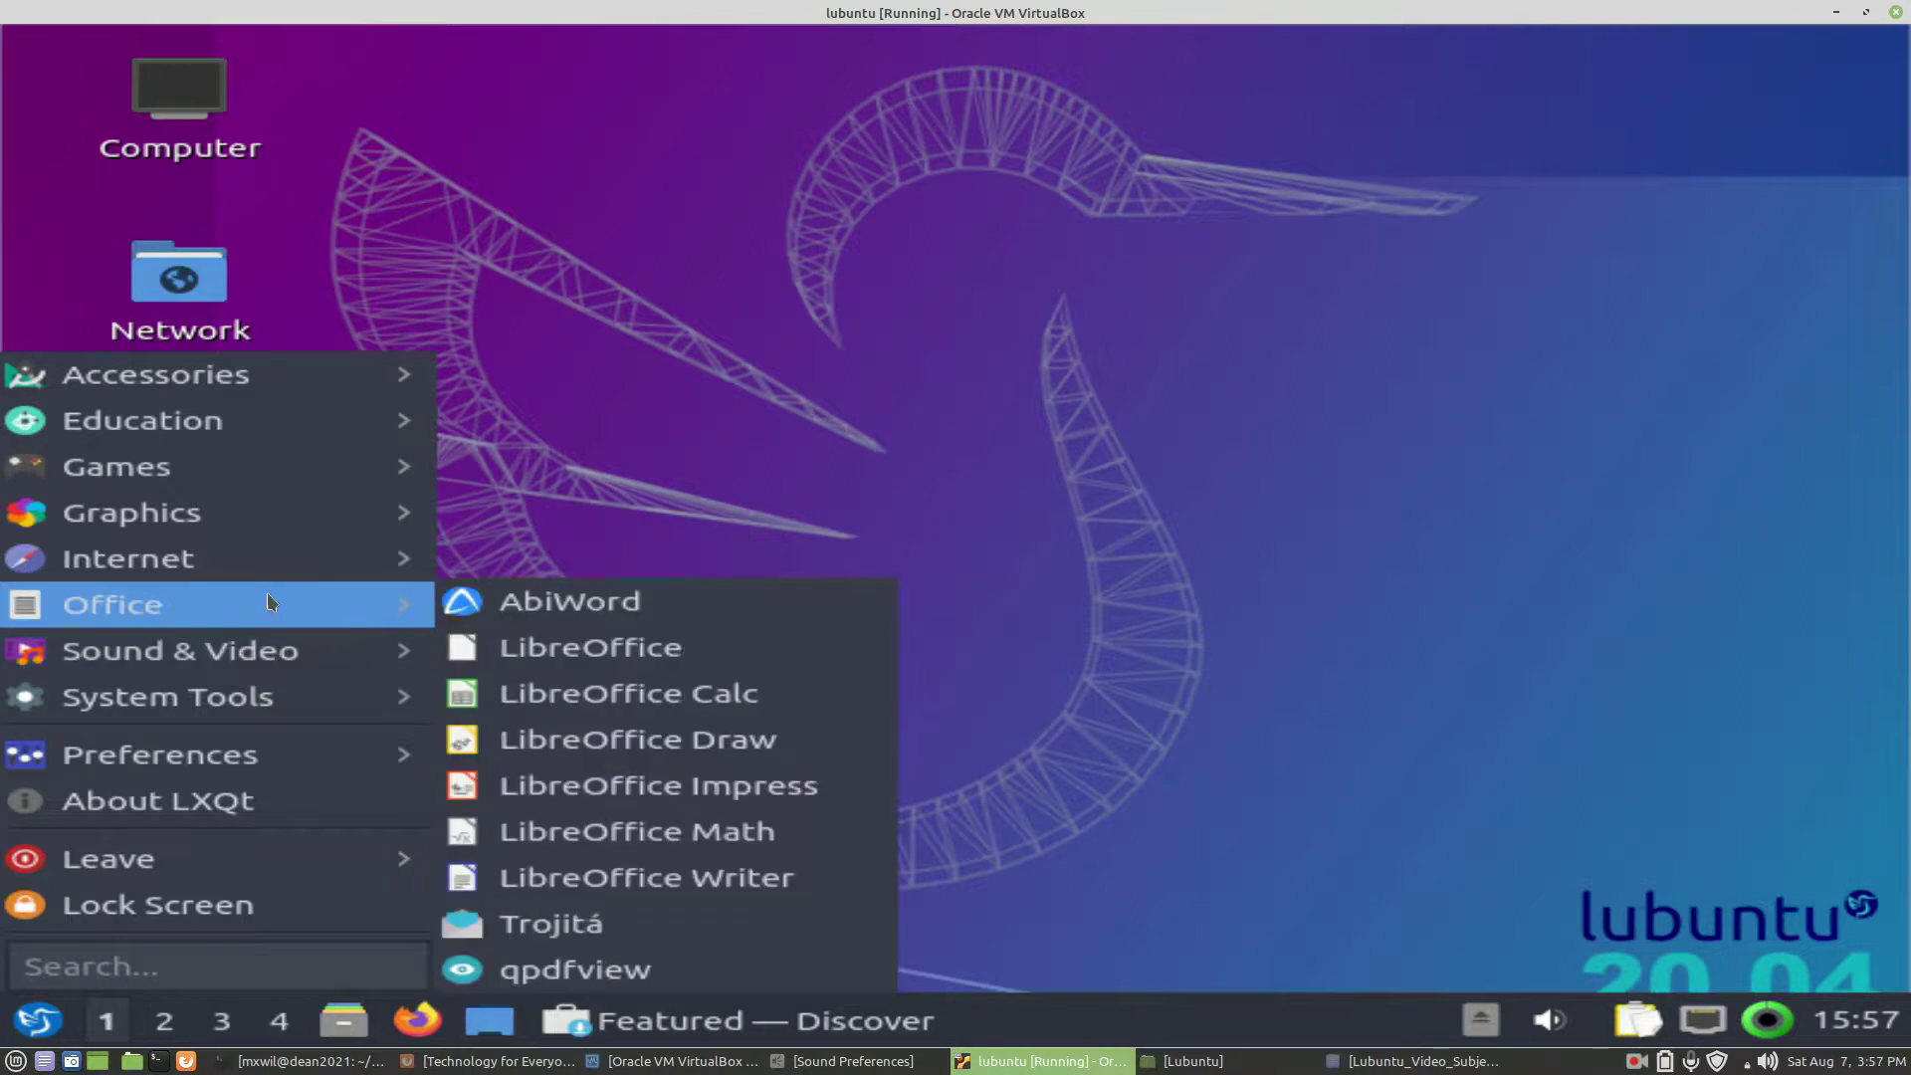
pyautogui.click(884, 440)
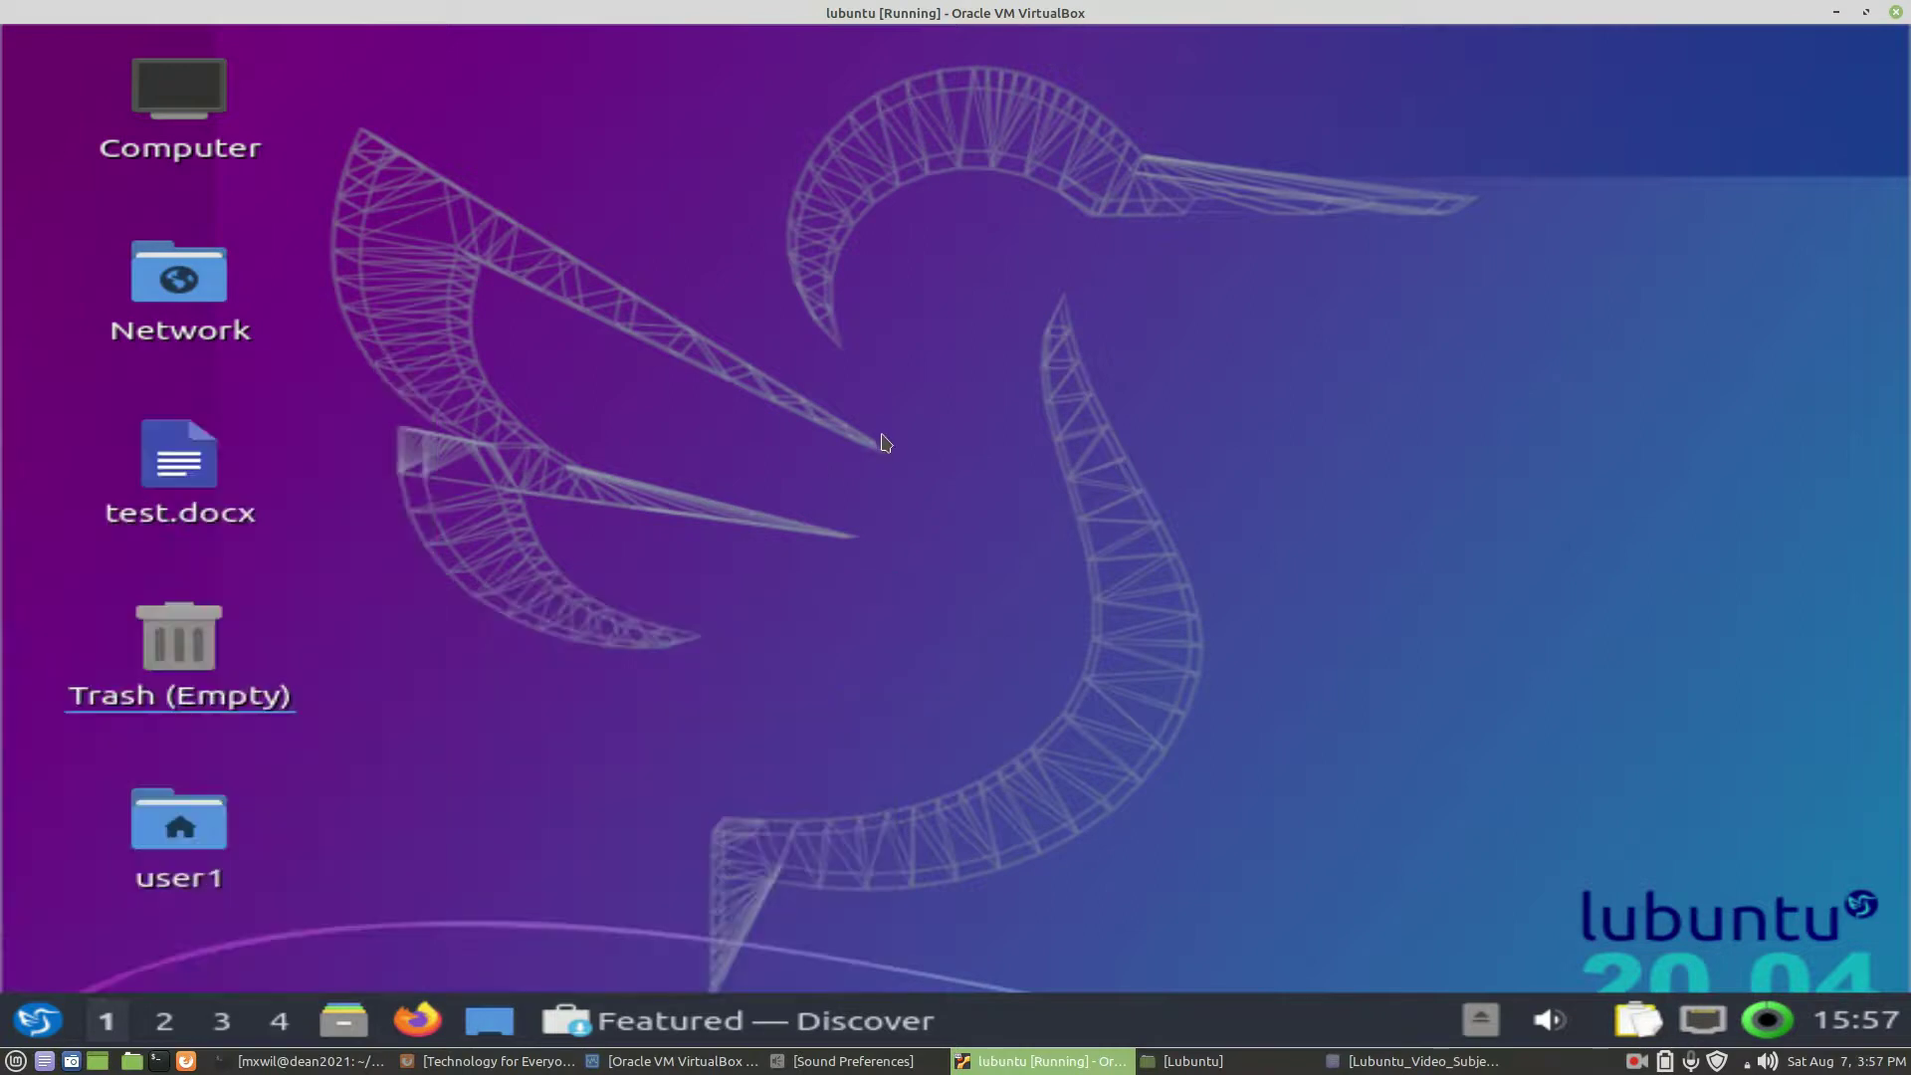
# Step: Restore Discover, search for 'abiword', and open AbiWord's details page showing it installed
pyautogui.click(851, 1022)
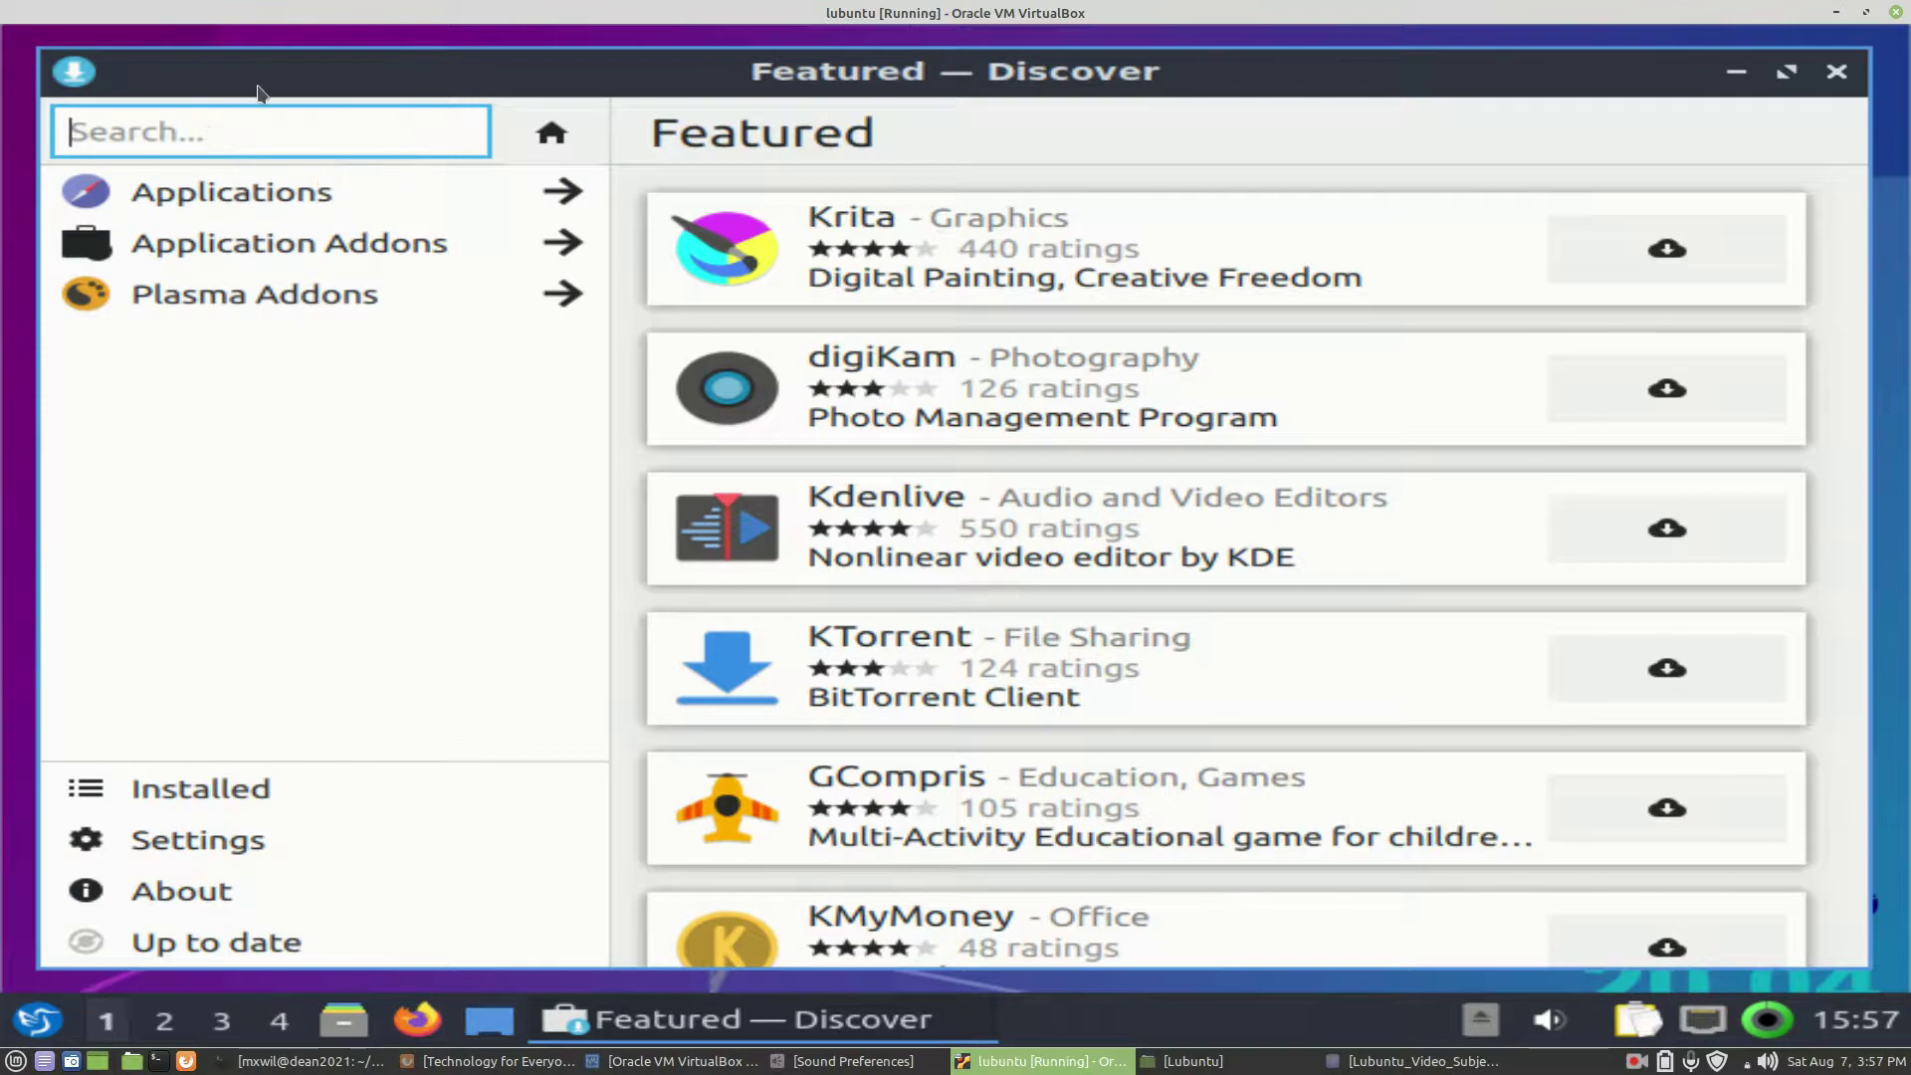
pyautogui.write('abiword')
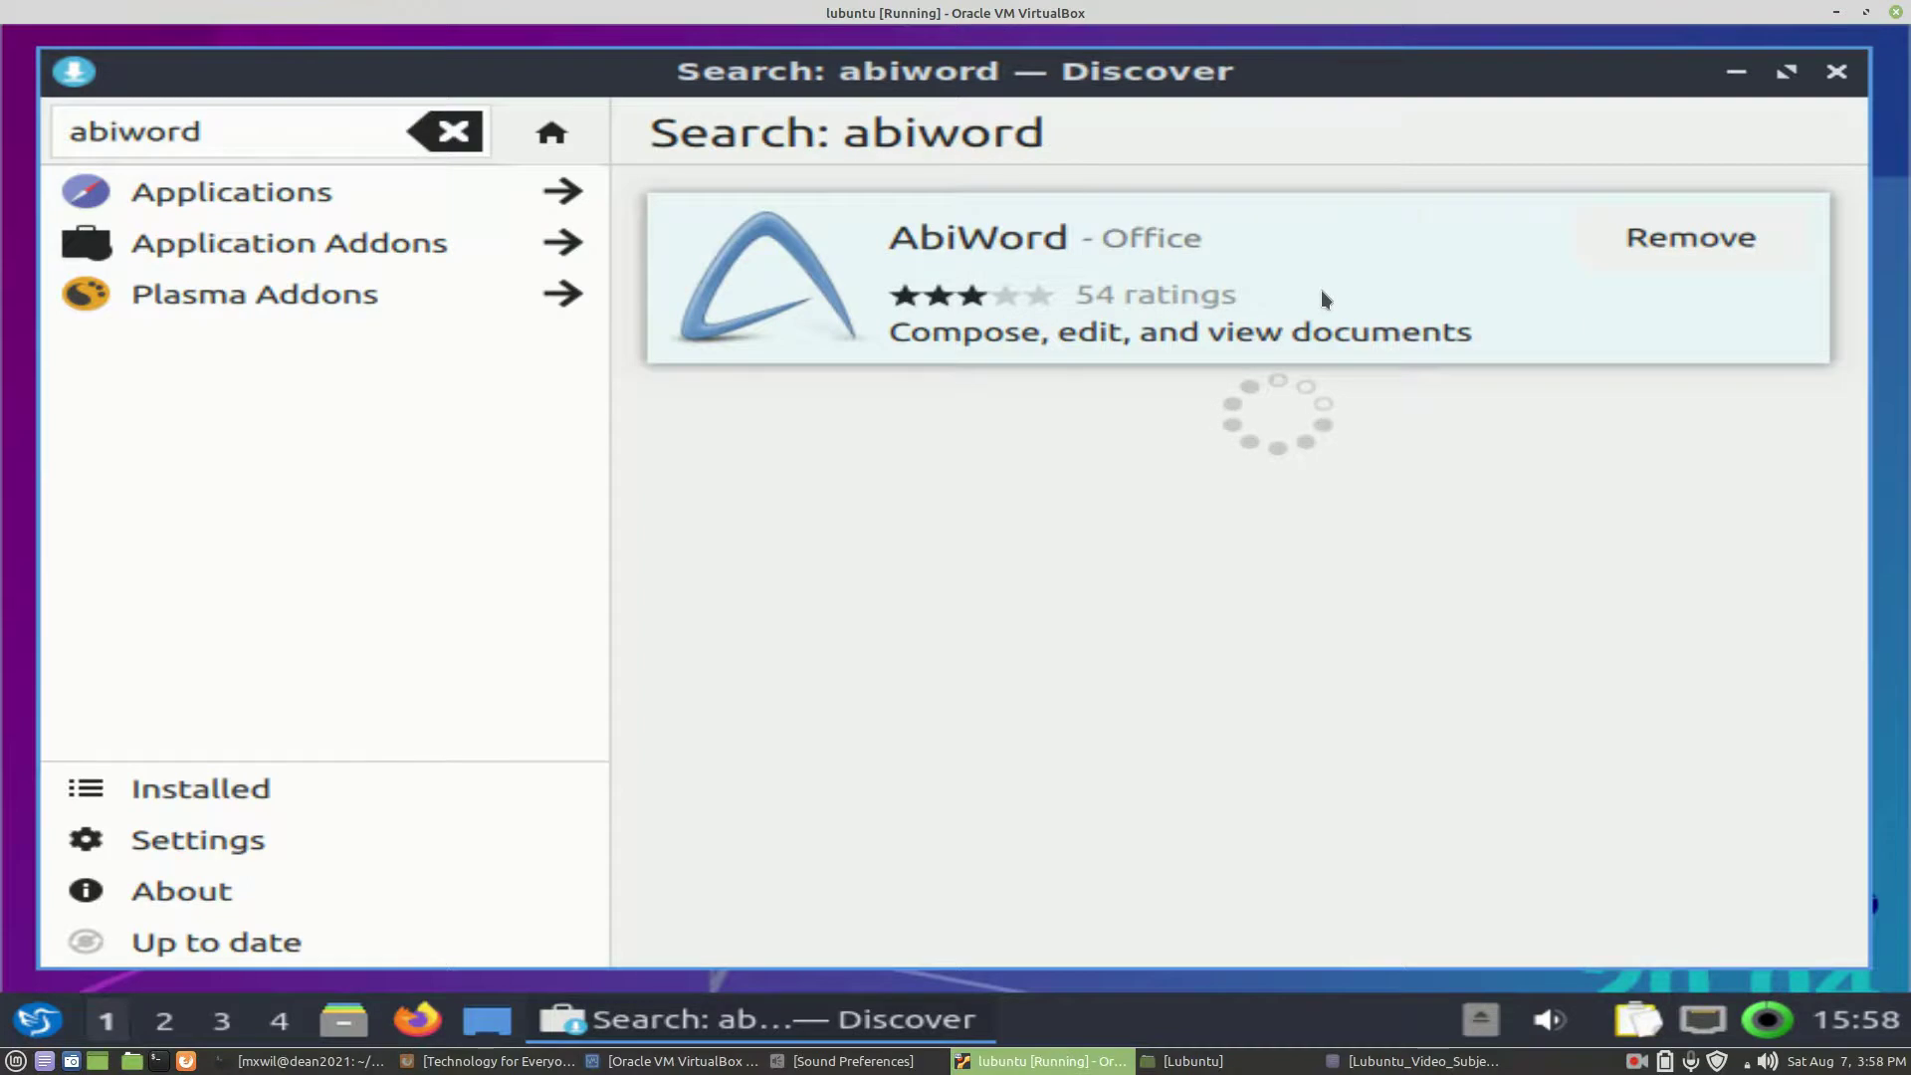
pyautogui.click(1323, 293)
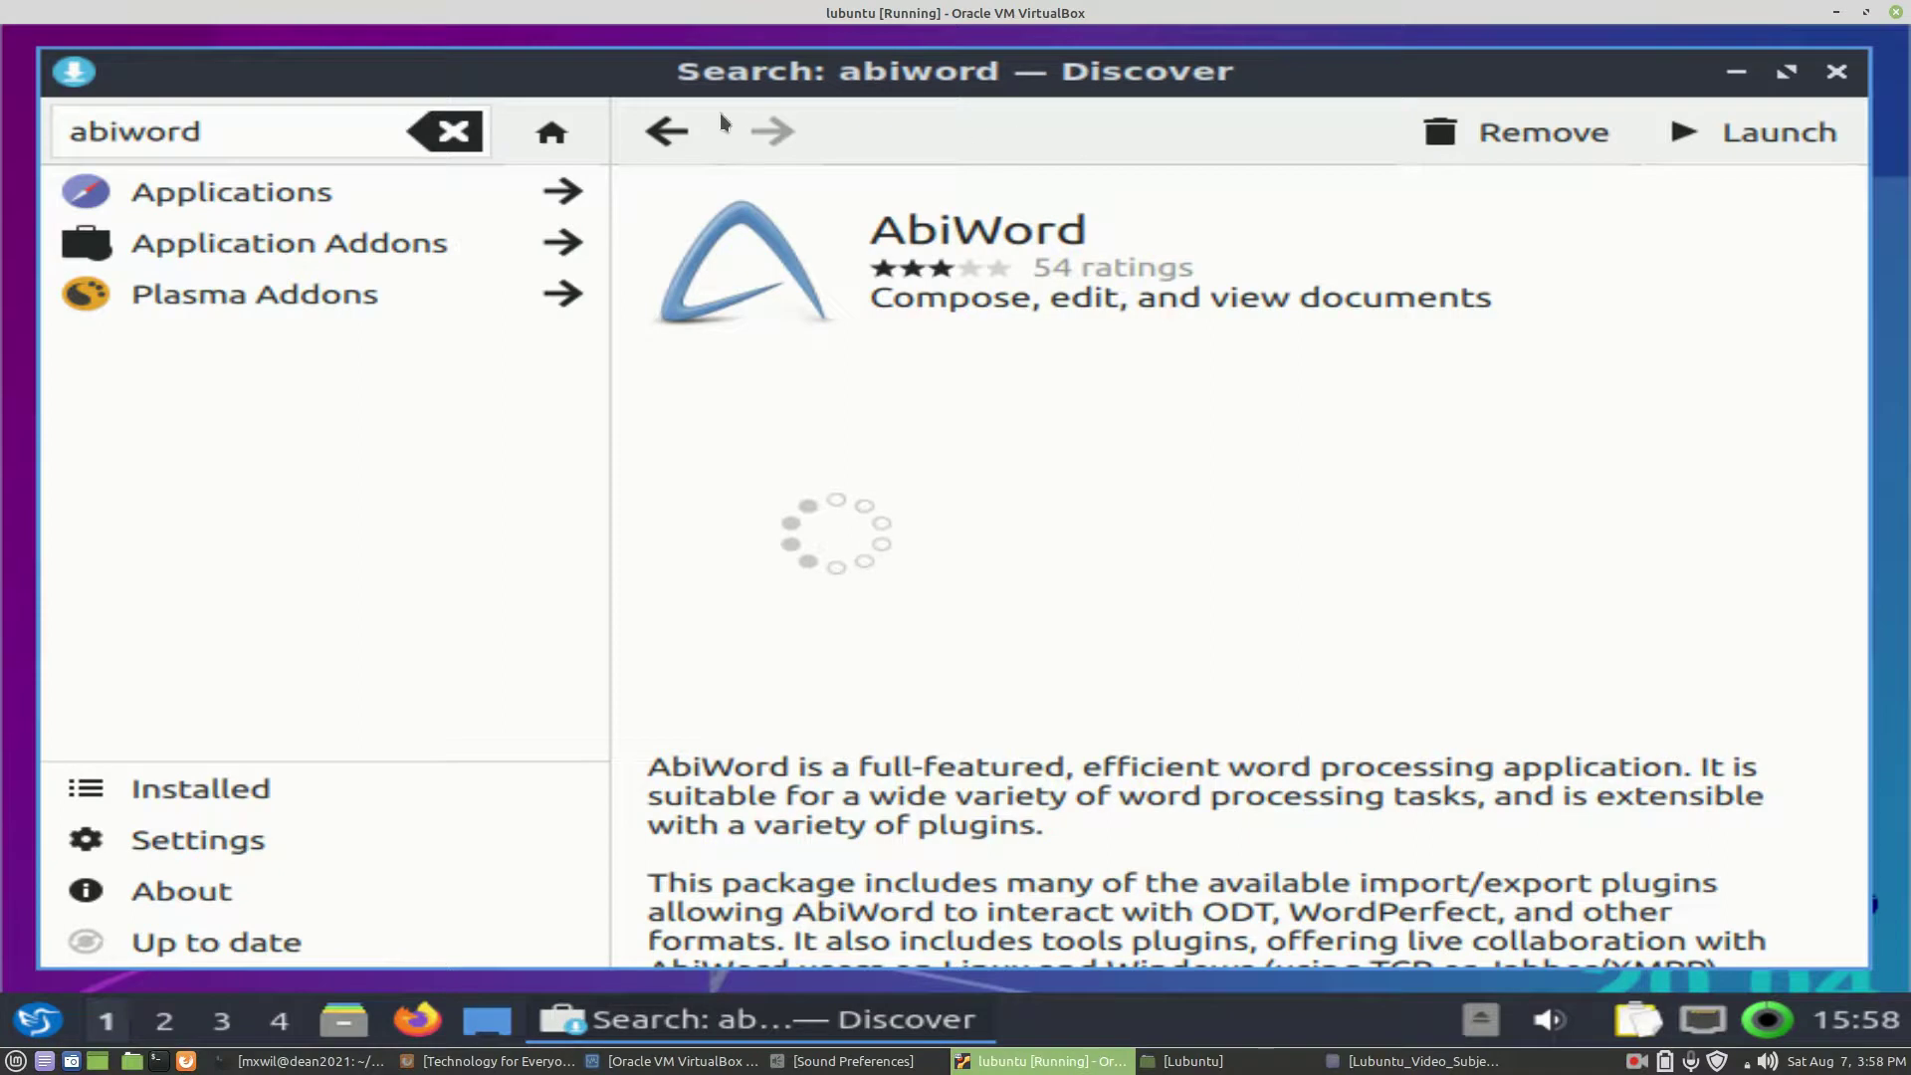
pyautogui.click(673, 135)
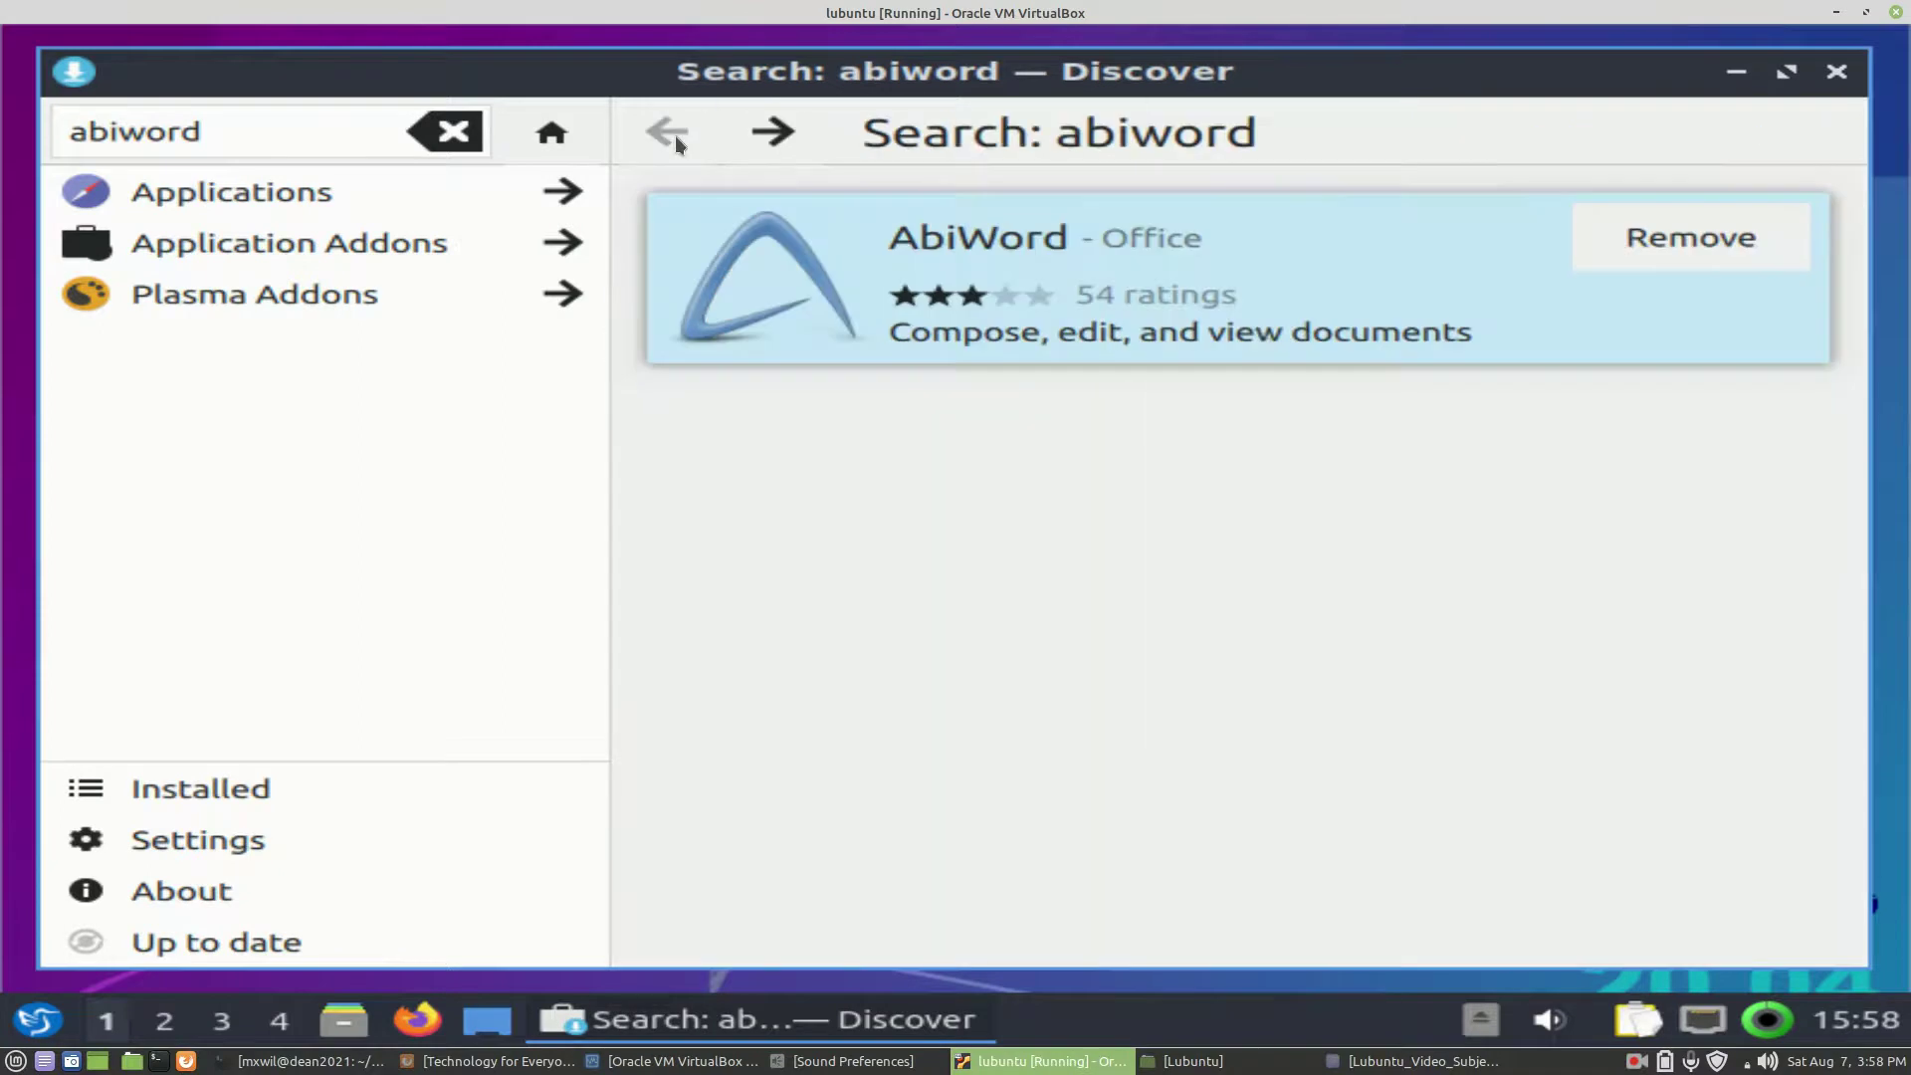
pyautogui.click(1276, 279)
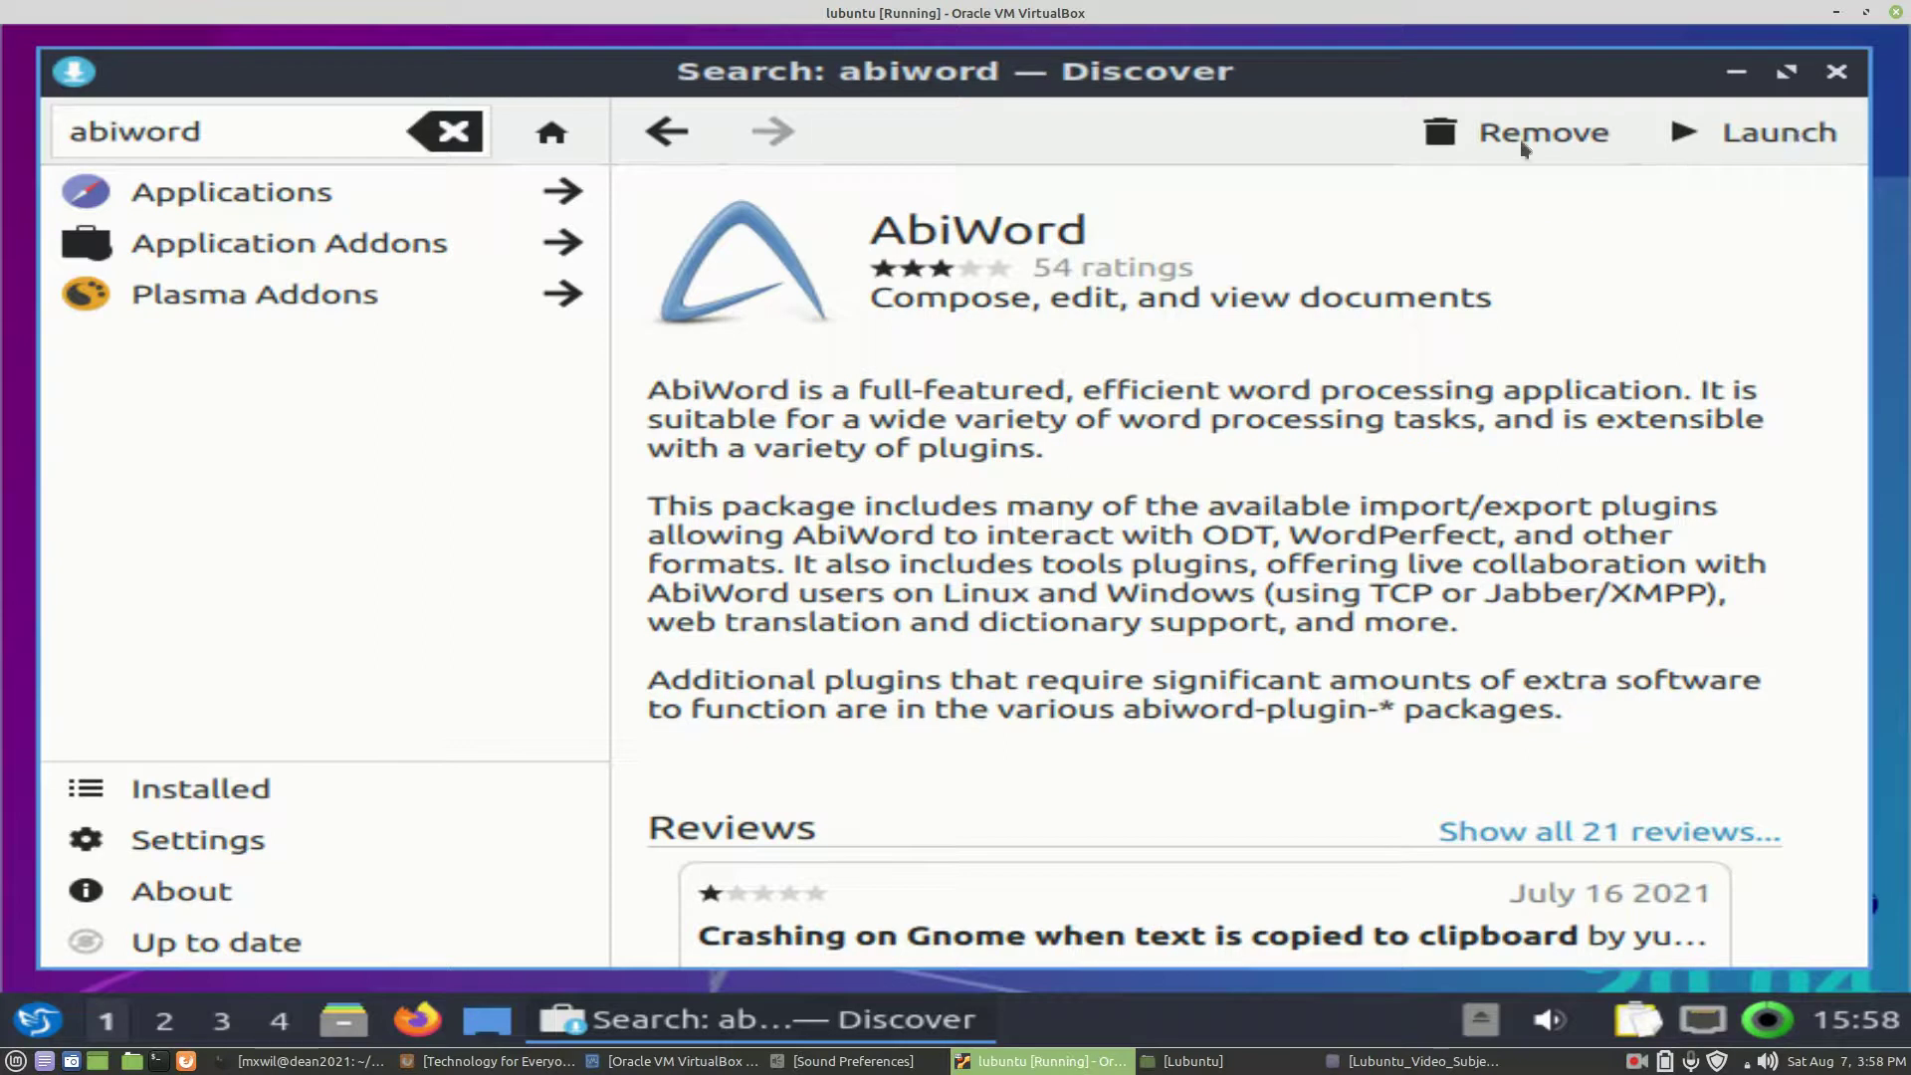
pyautogui.click(1754, 129)
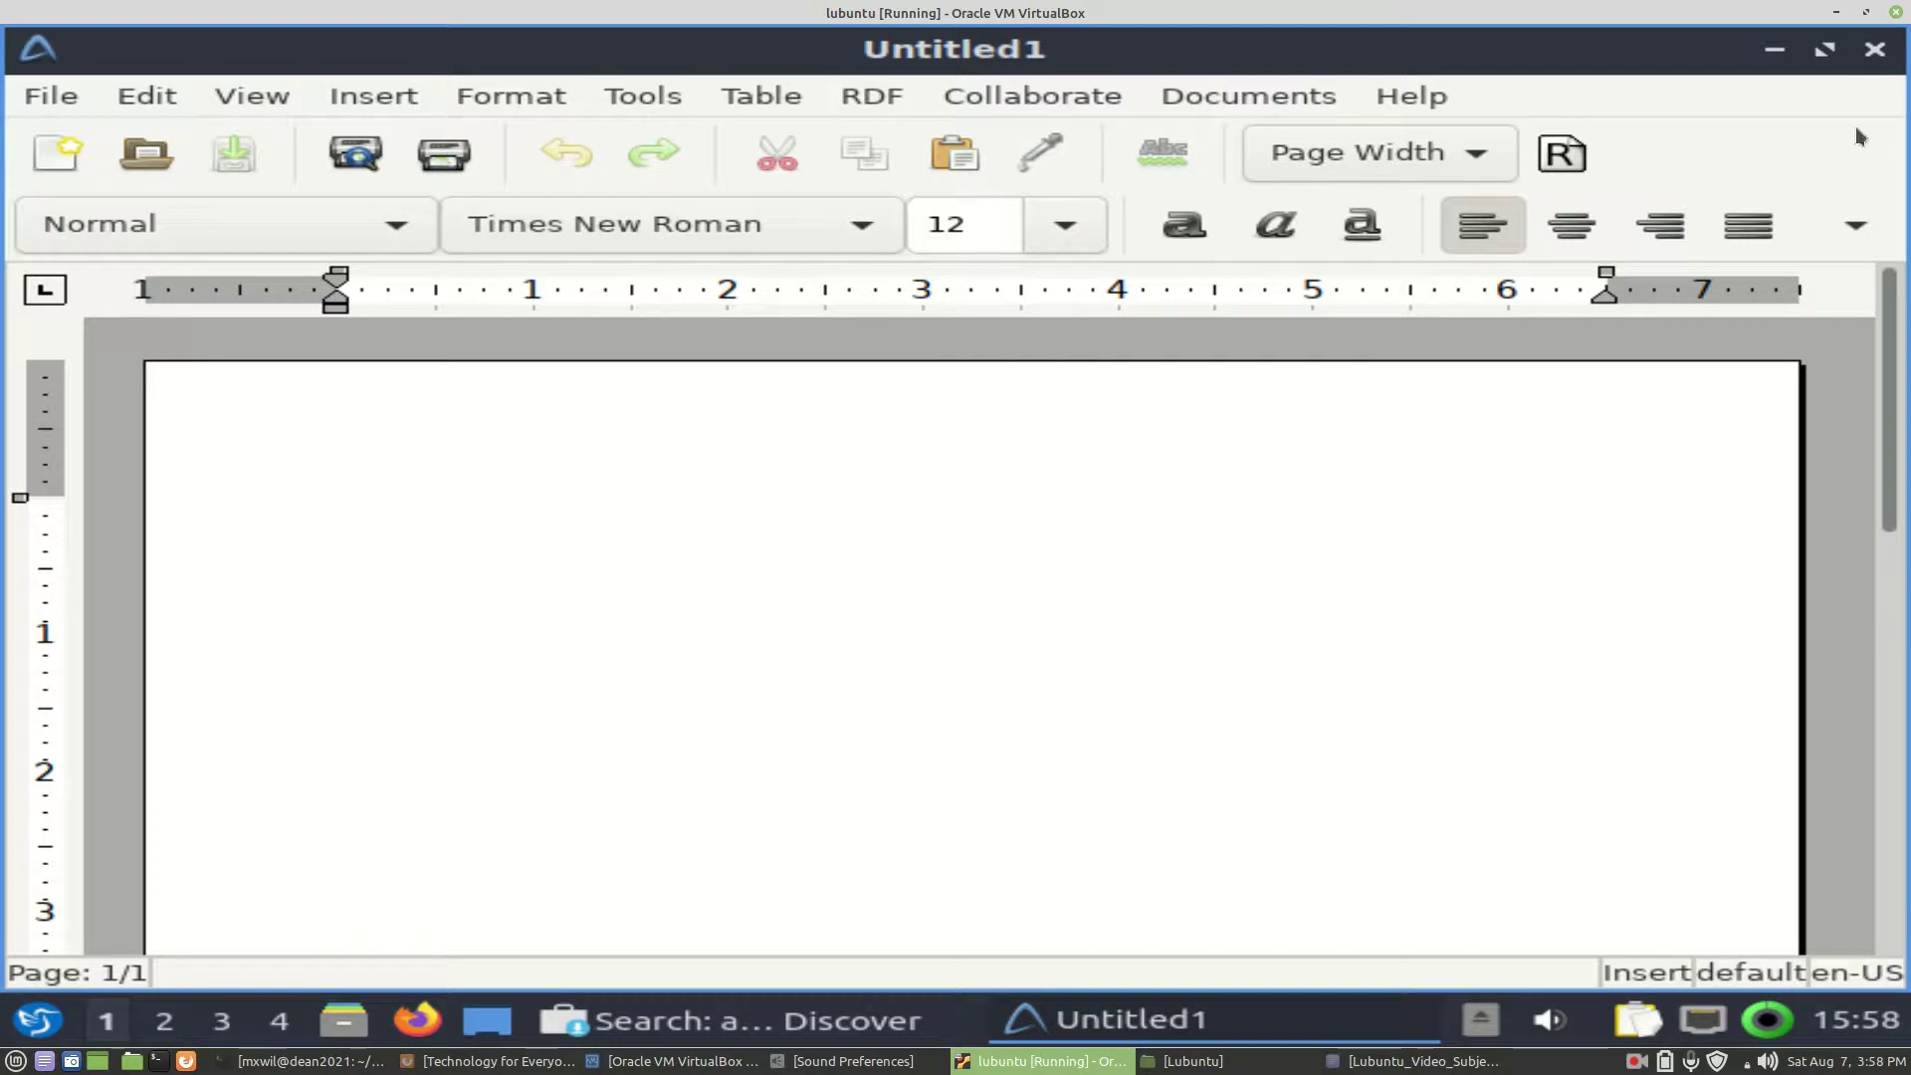
pyautogui.click(1879, 55)
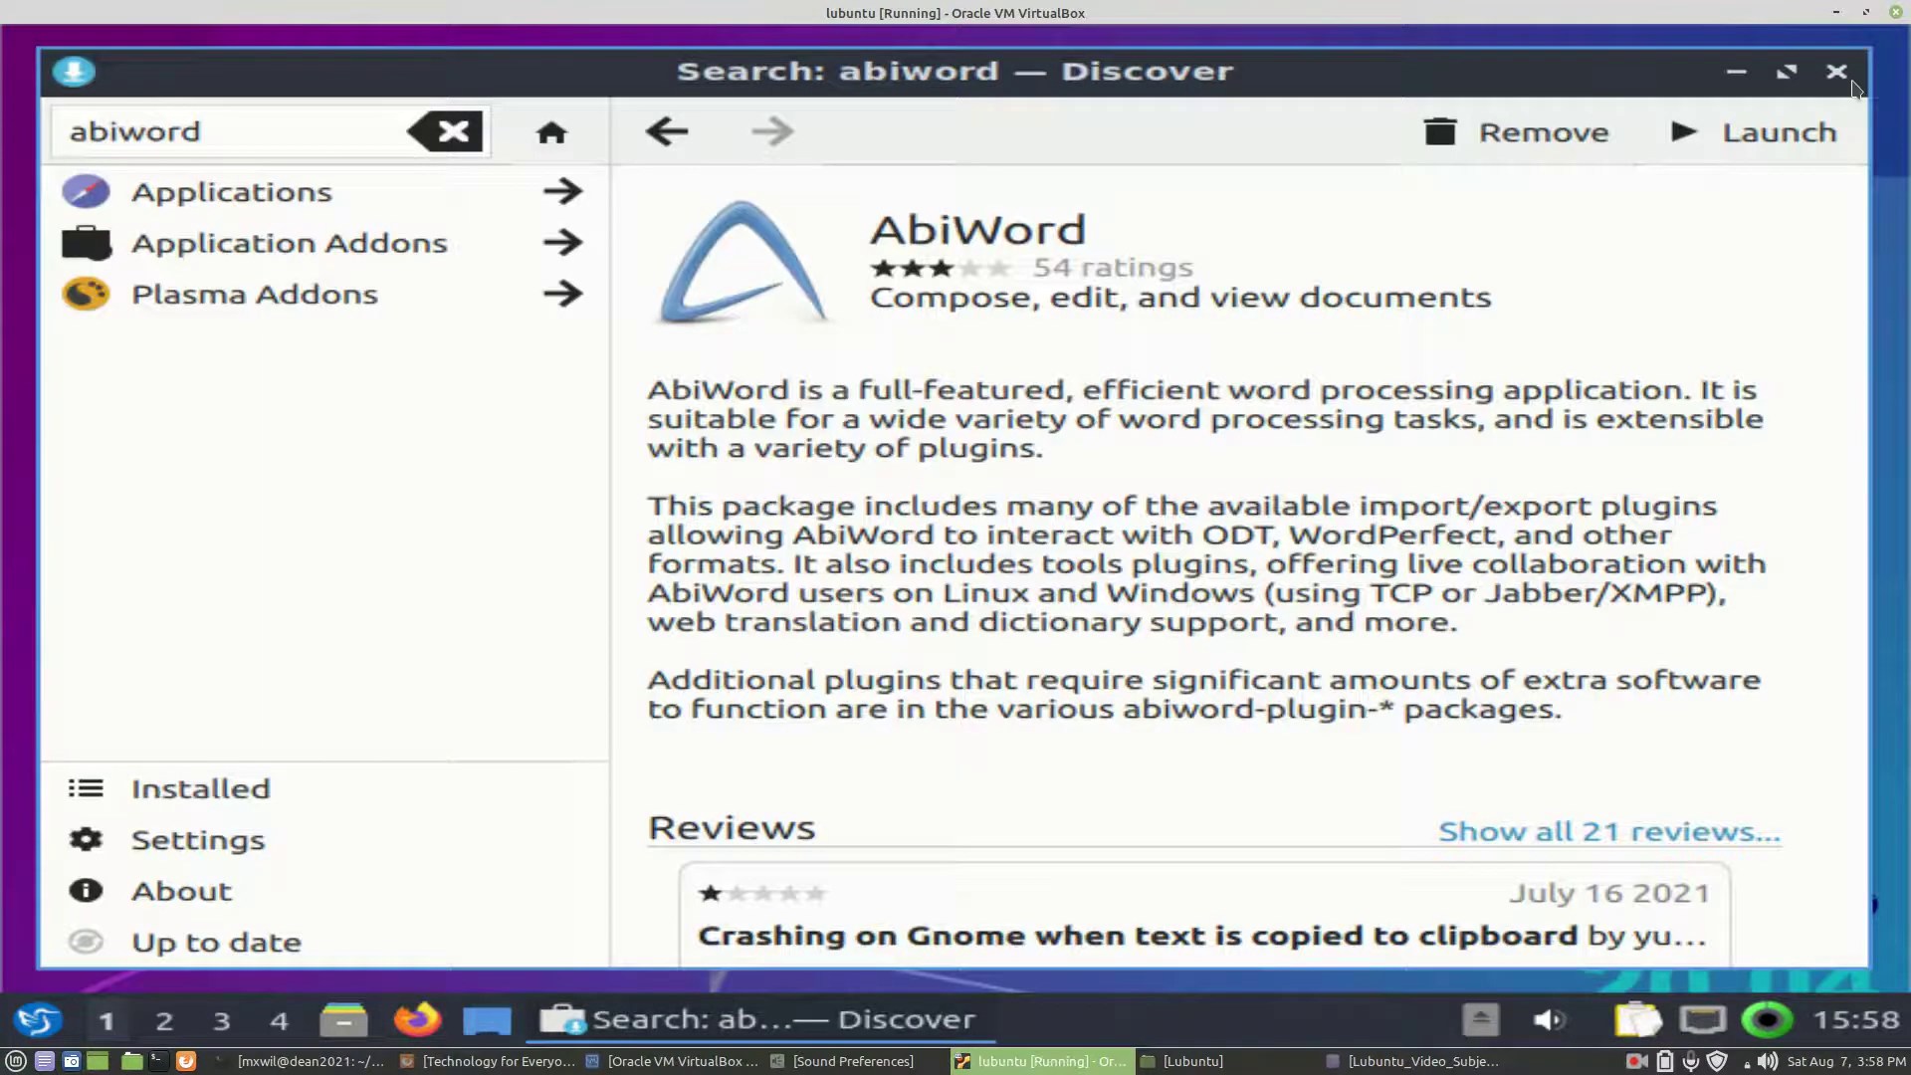
# Step: Remove AbiWord and its grammar plugin using the account password, then minimize Discover
pyautogui.click(1514, 131)
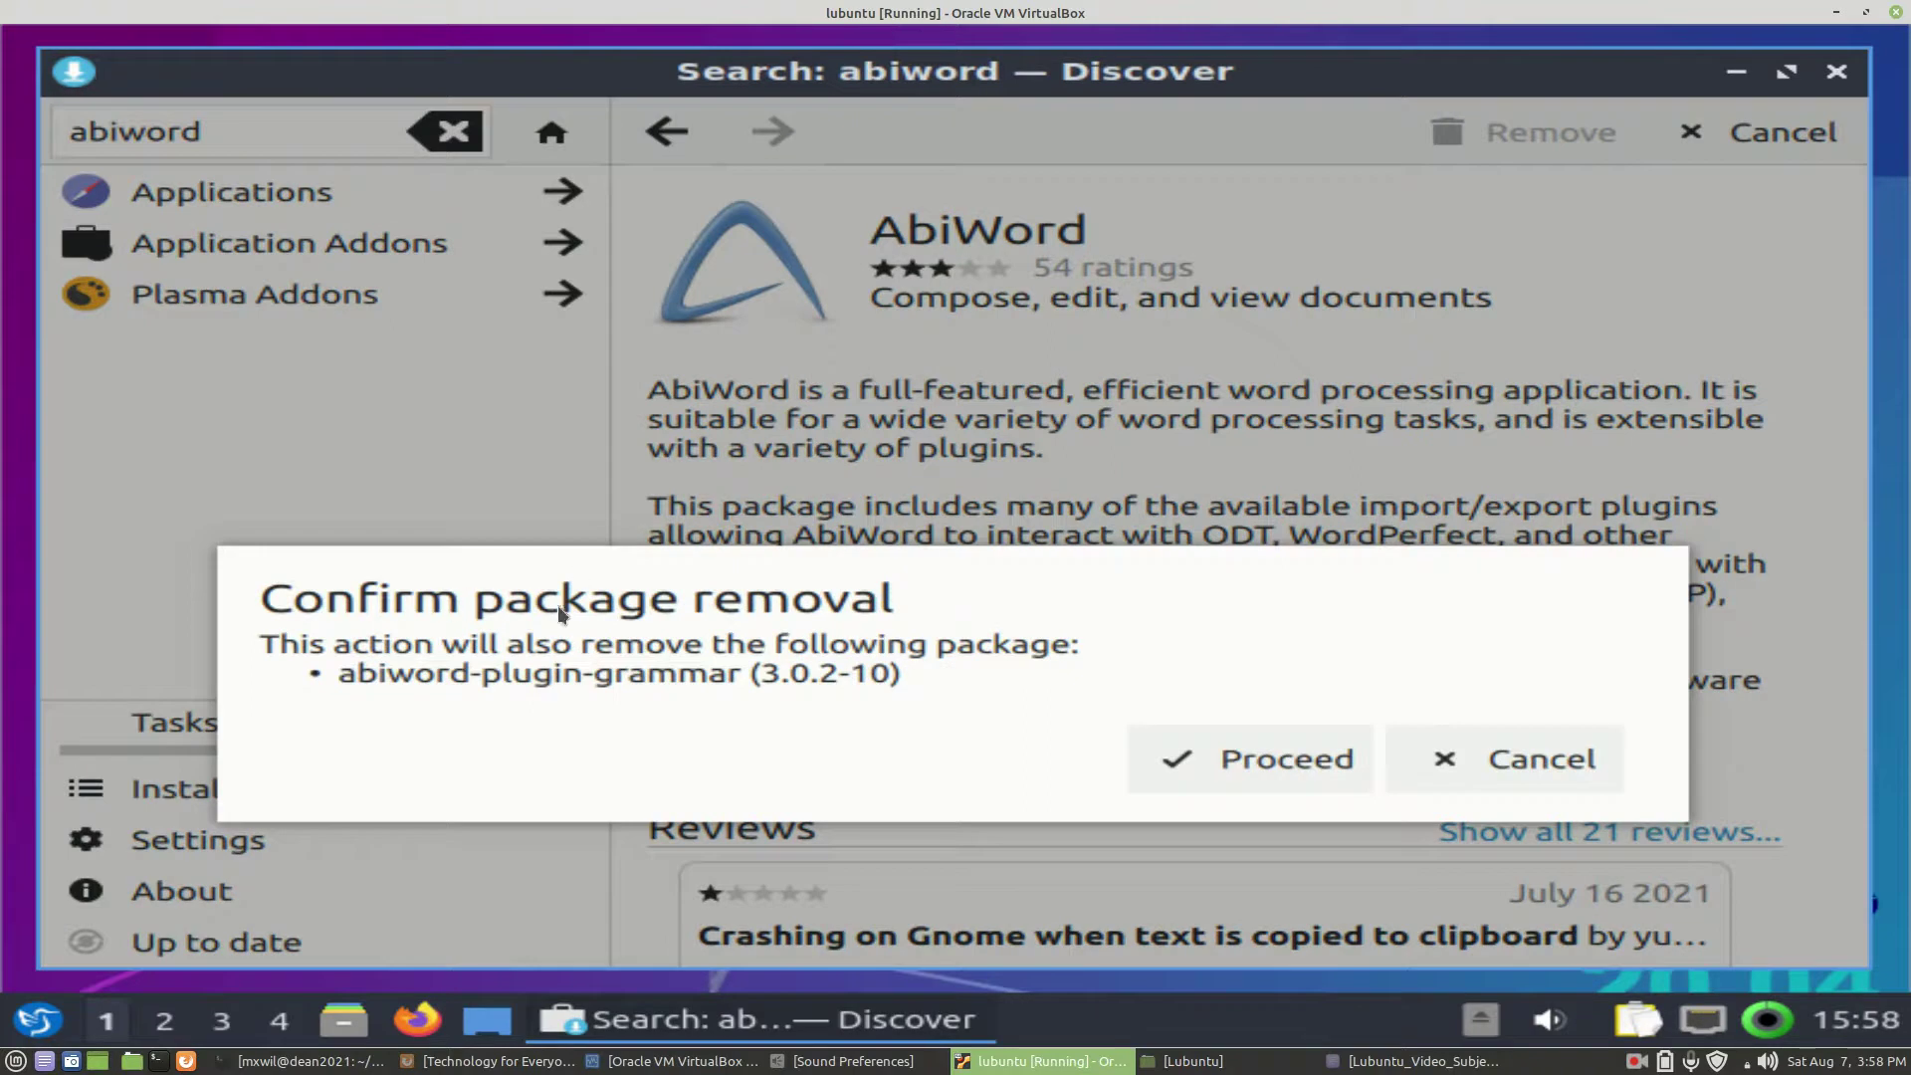
pyautogui.click(1276, 762)
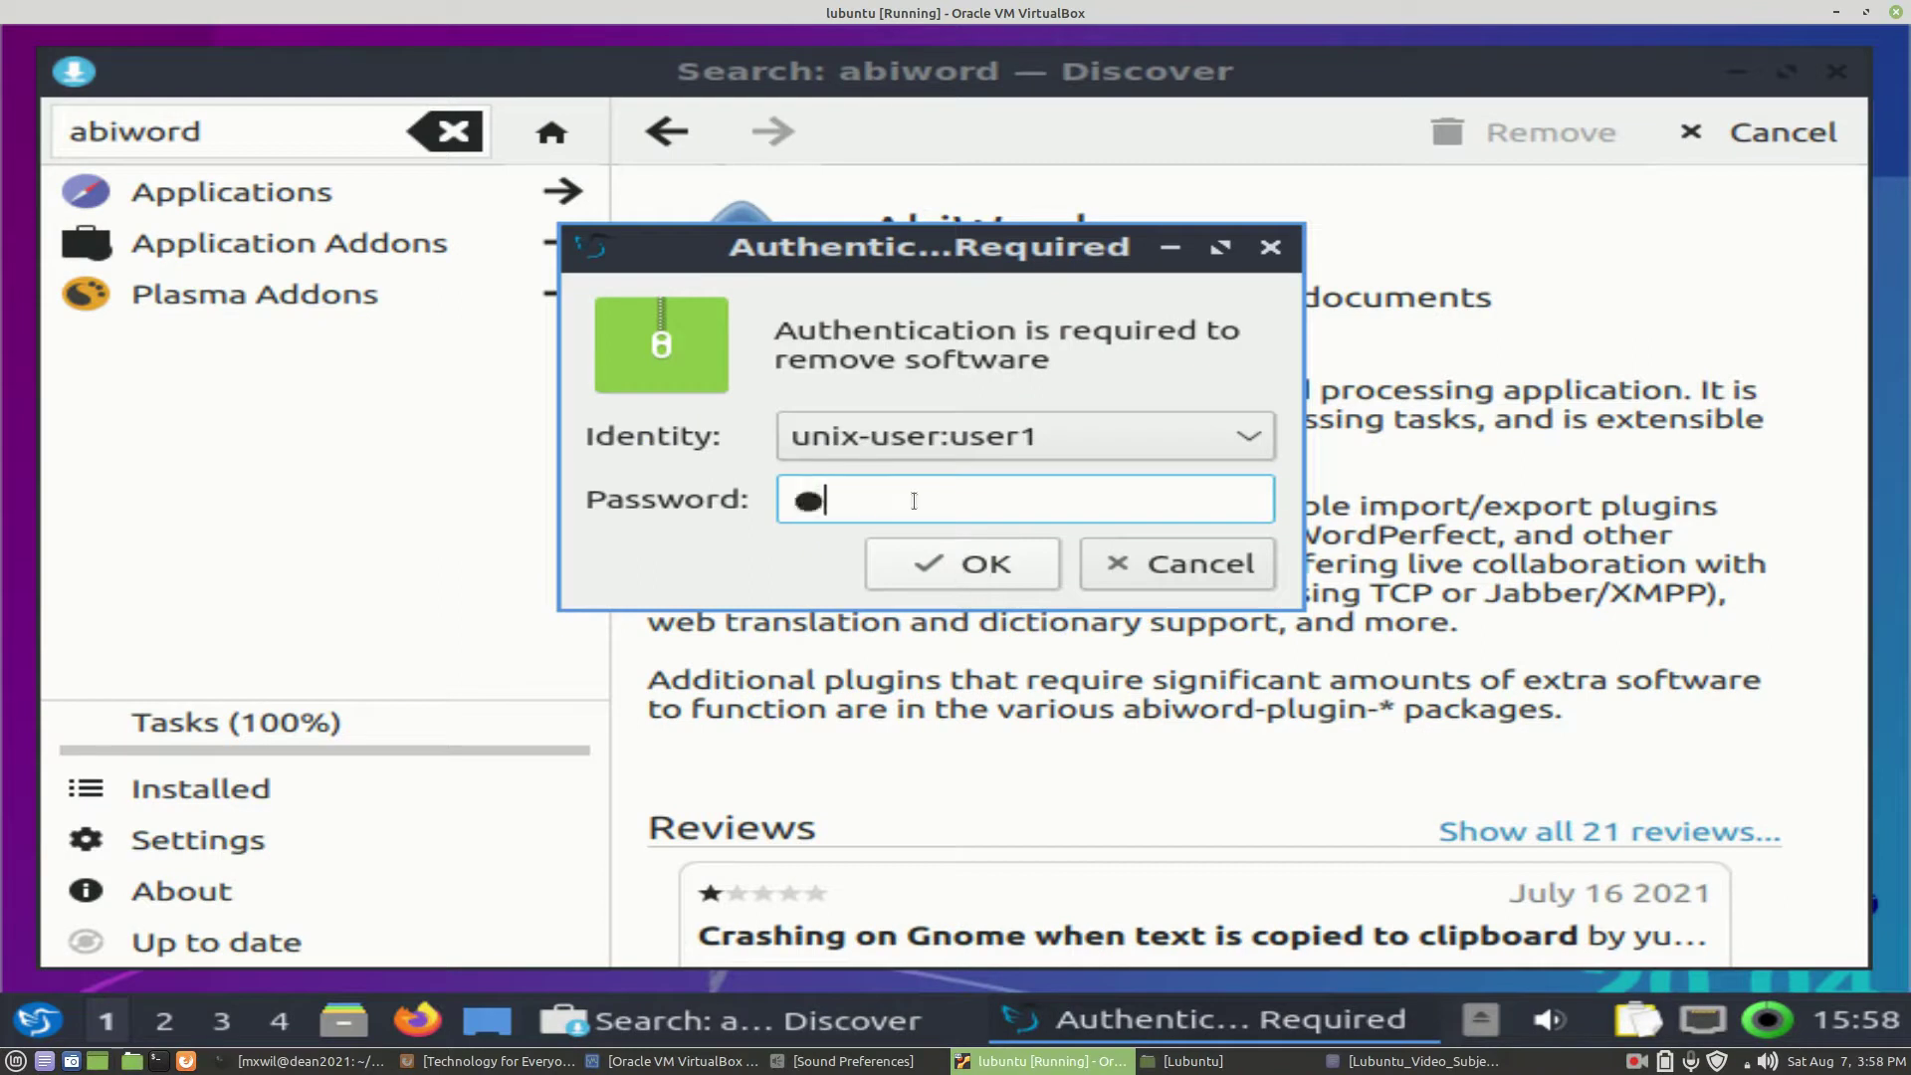
pyautogui.write('*******')
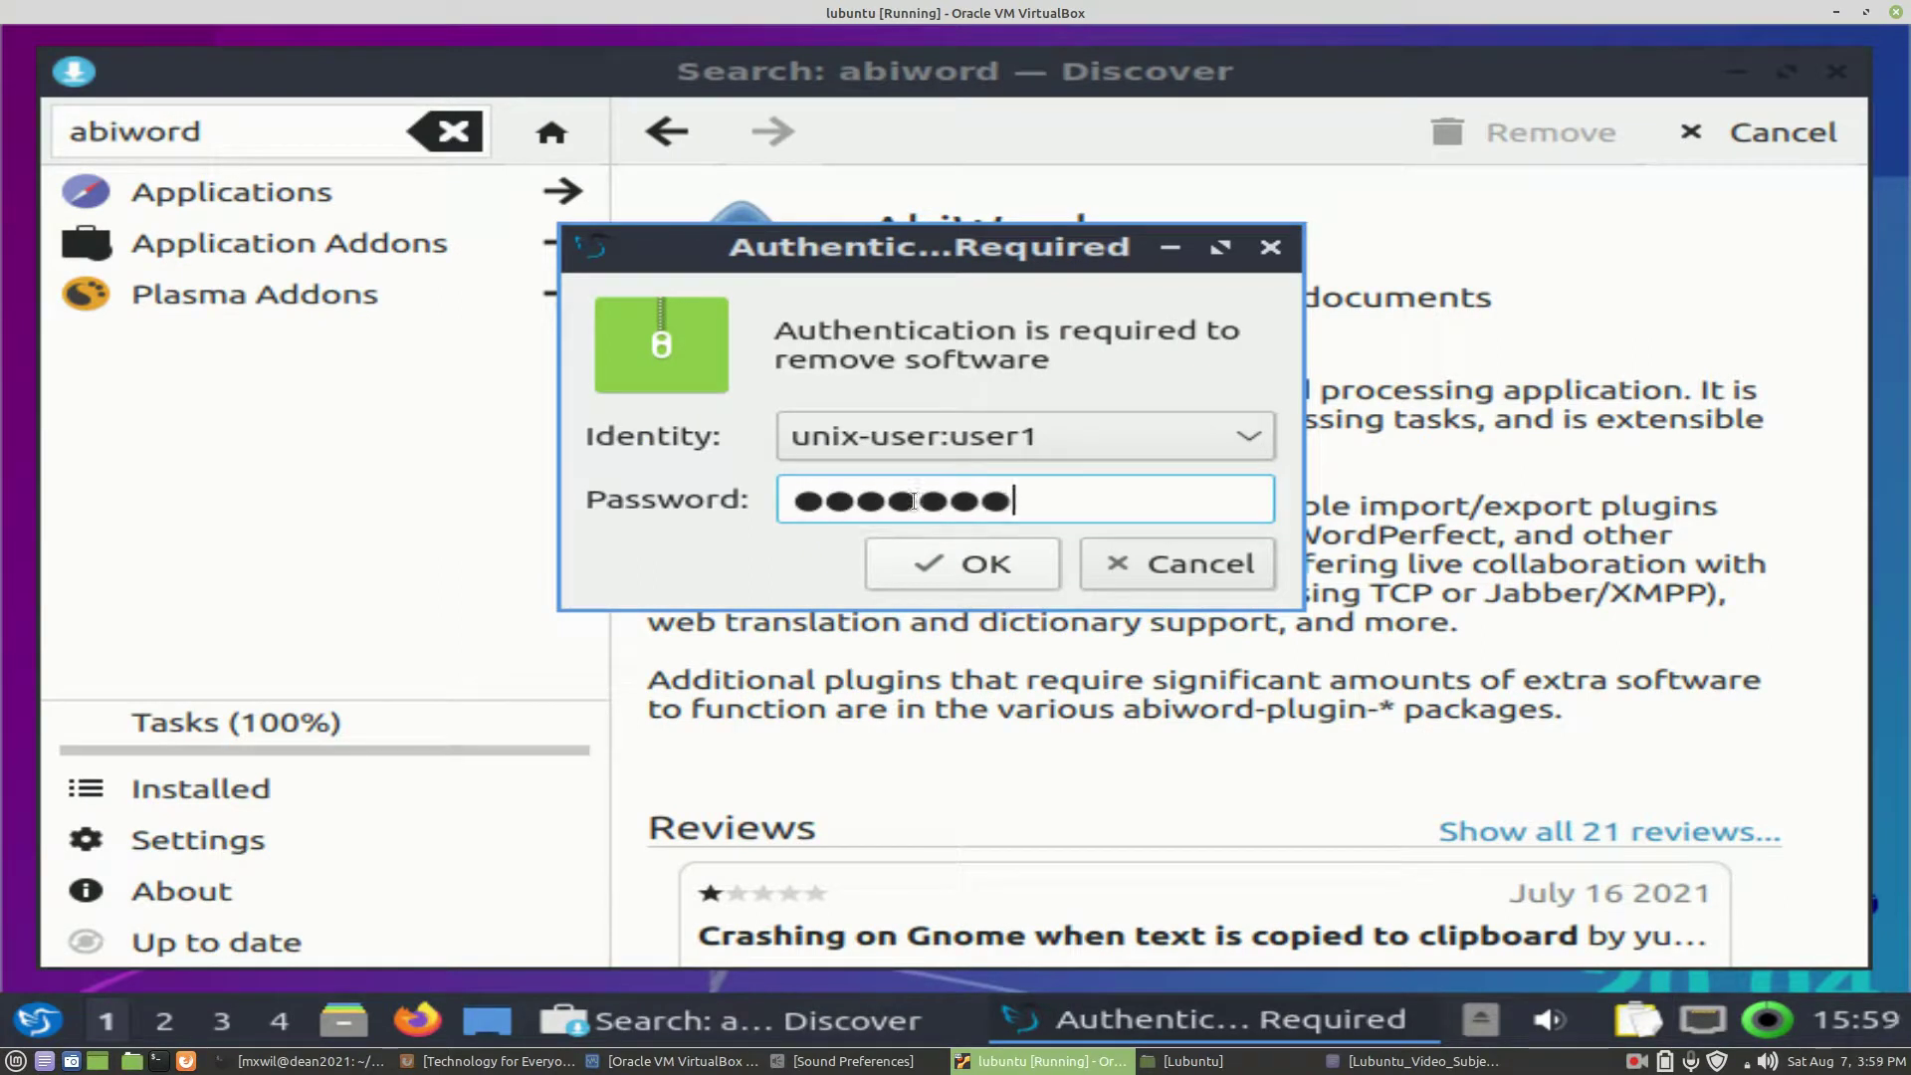
pyautogui.press('Return')
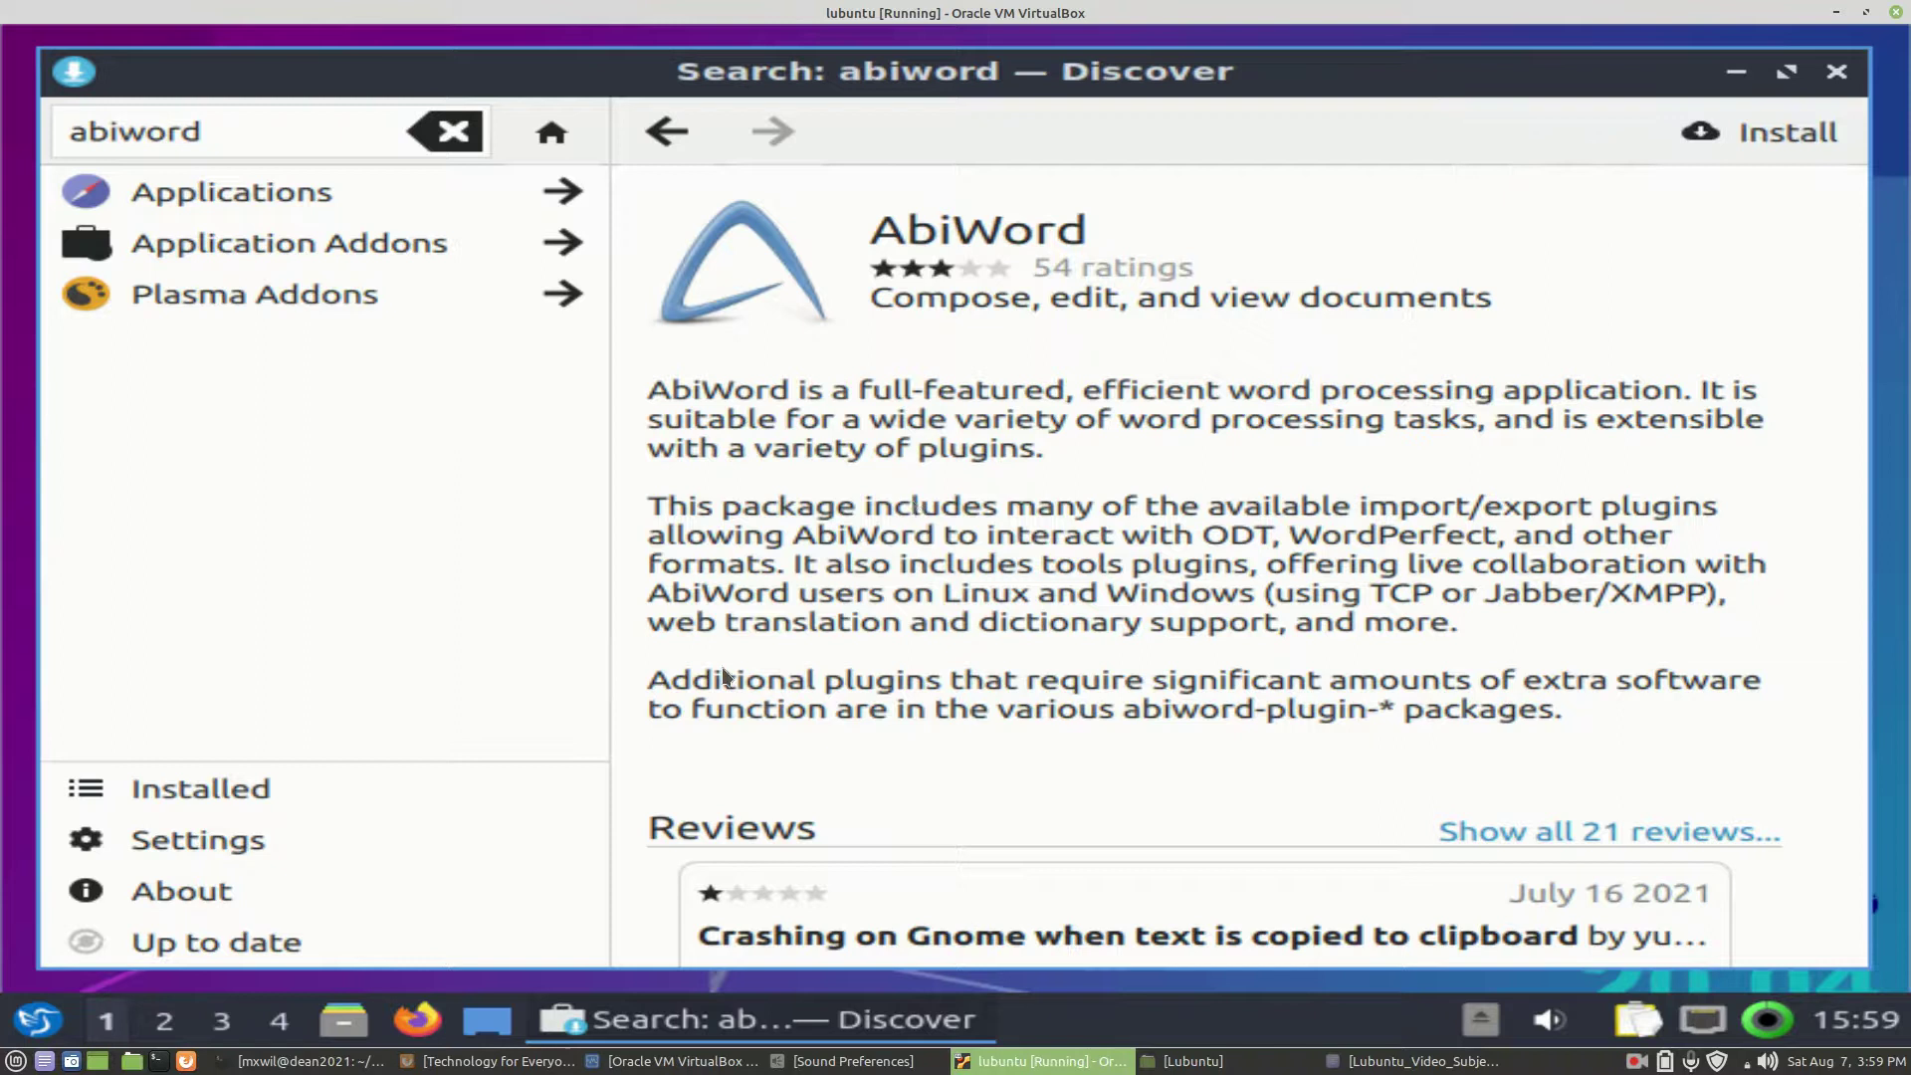
pyautogui.click(661, 129)
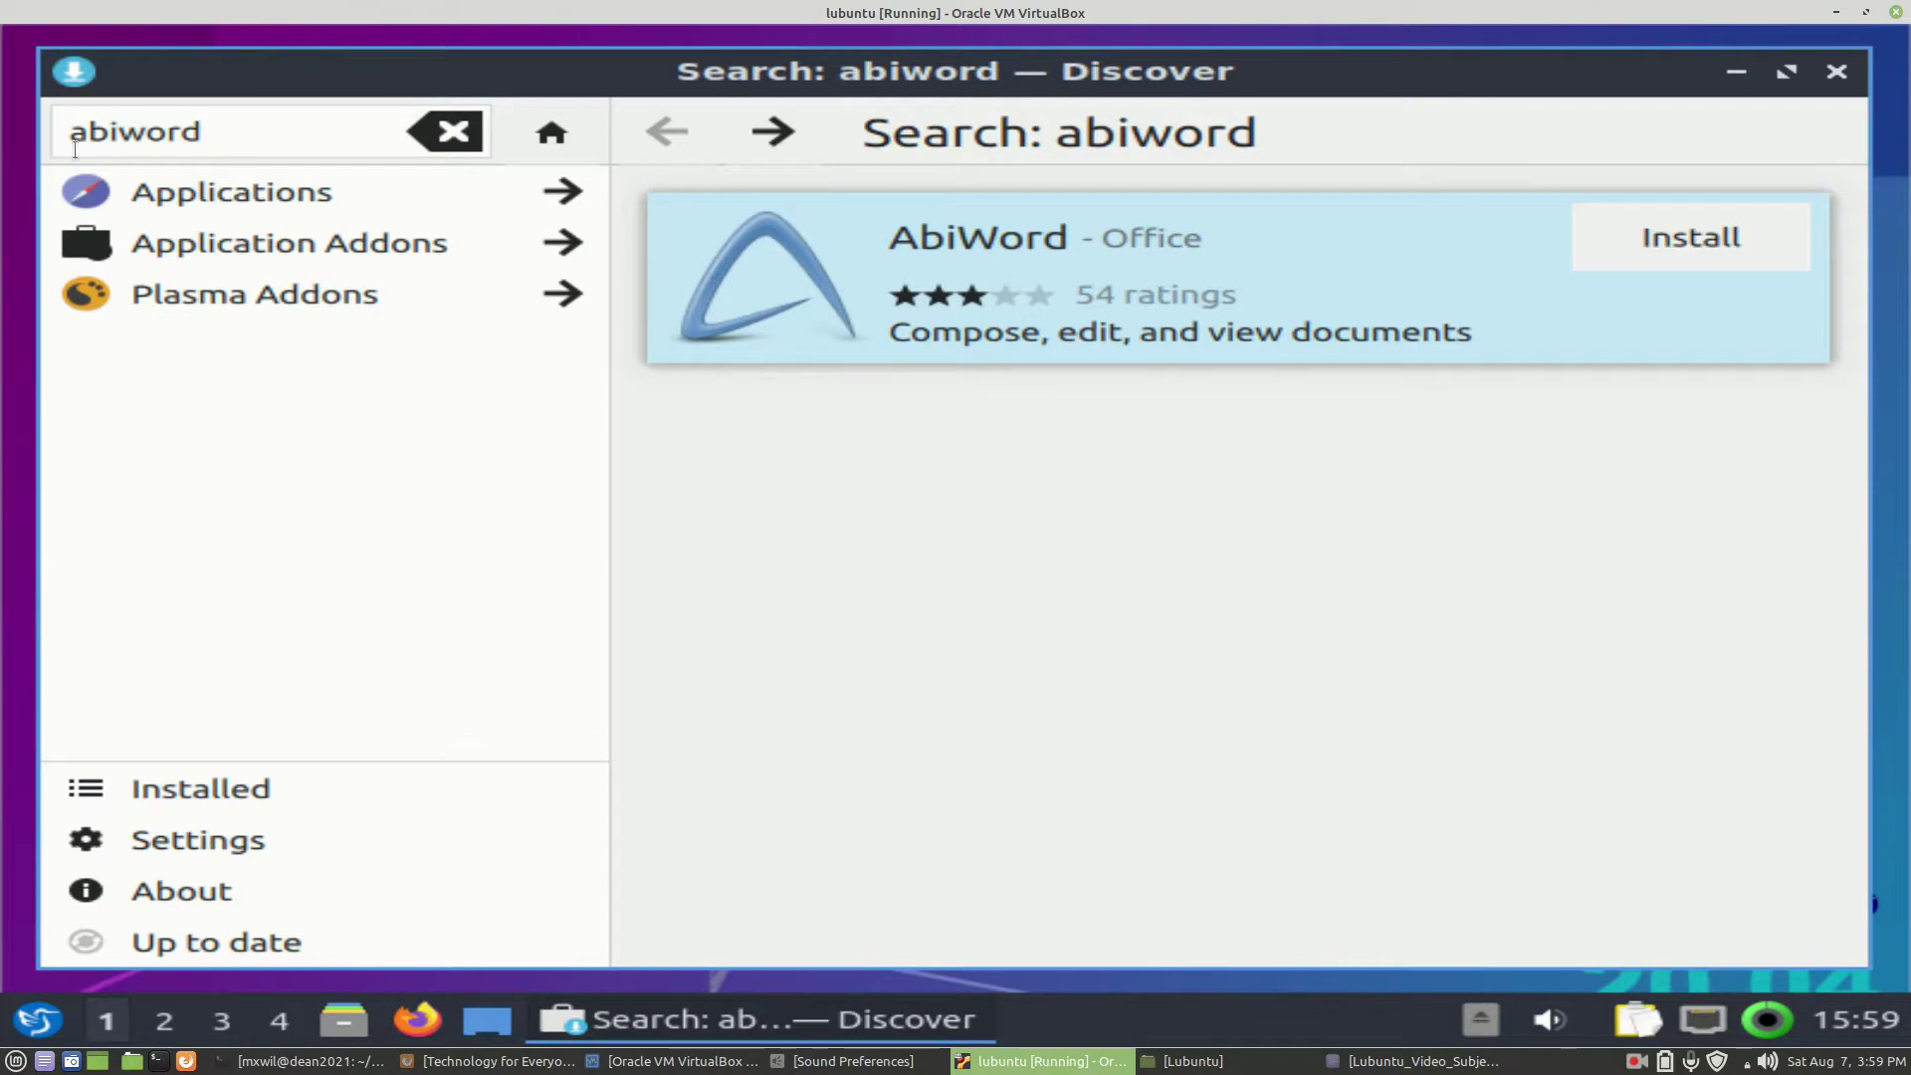
pyautogui.click(1737, 73)
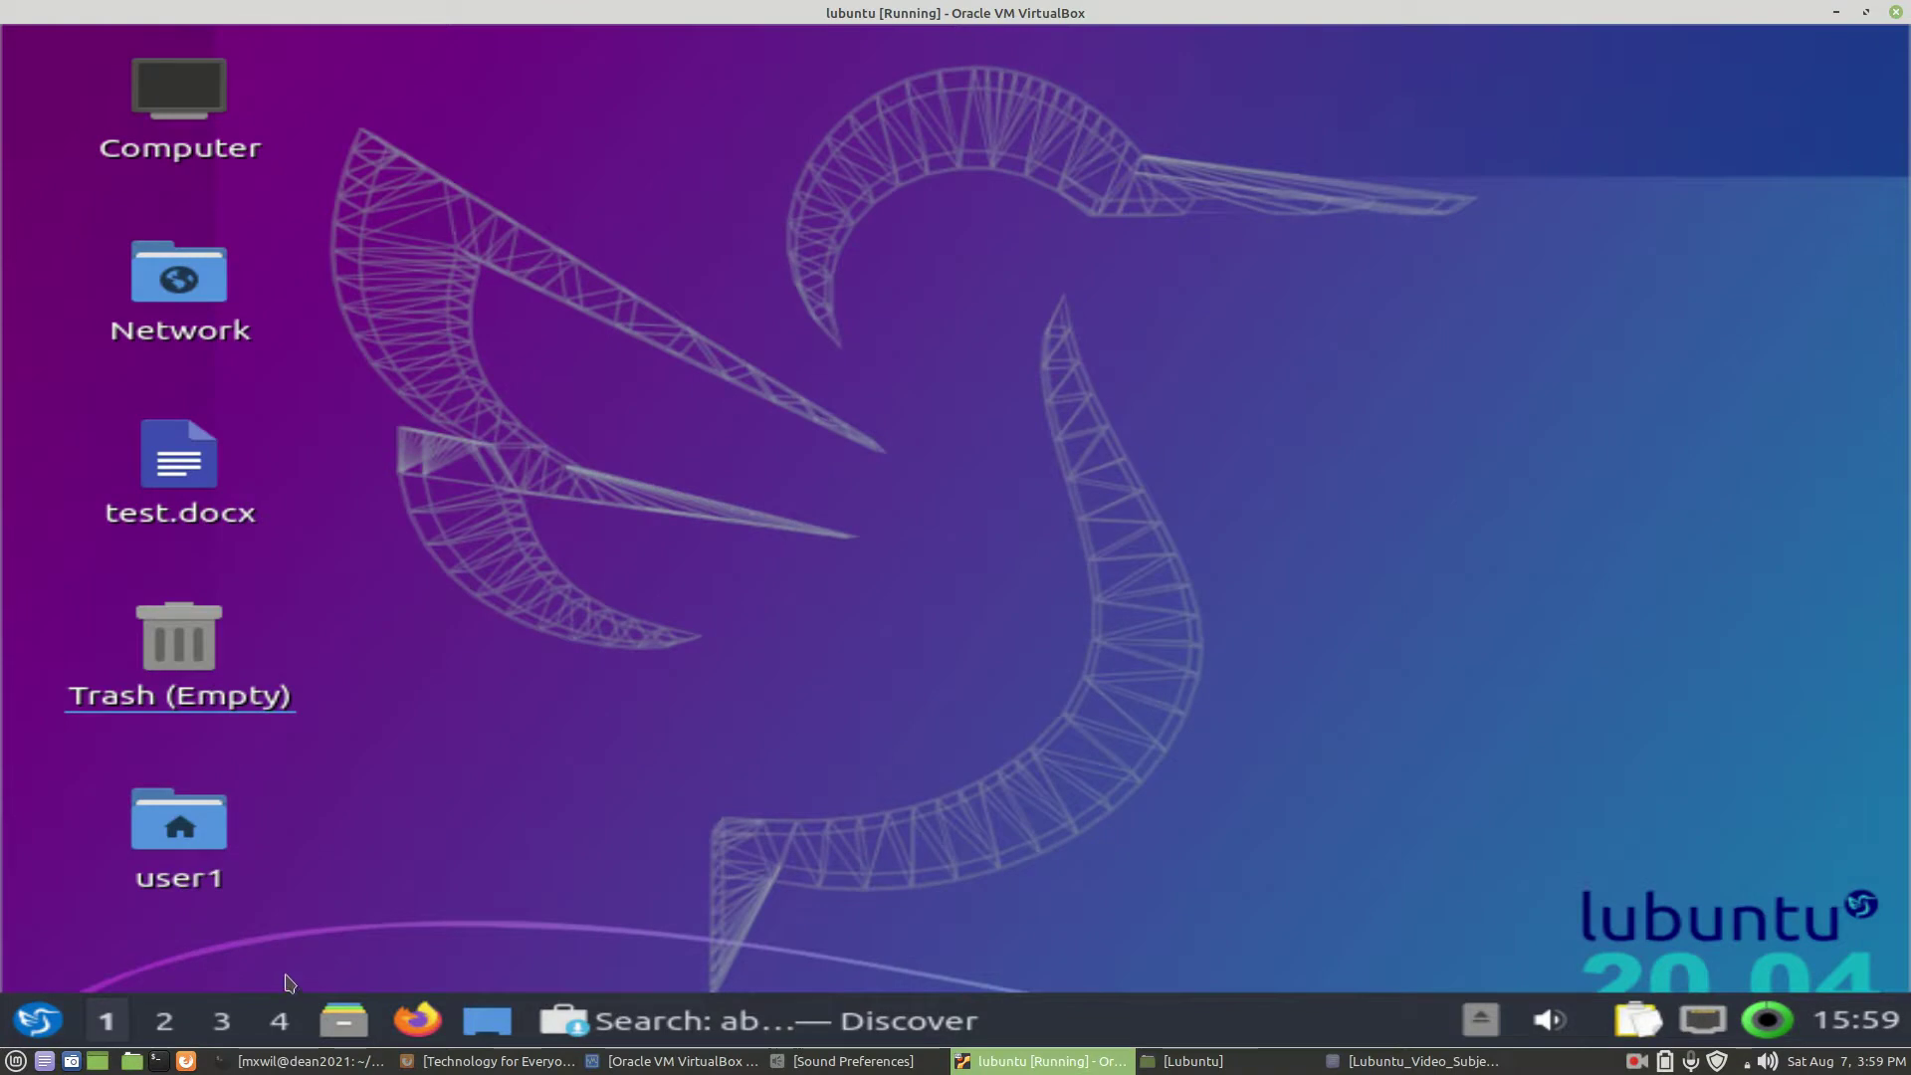
pyautogui.click(33, 1028)
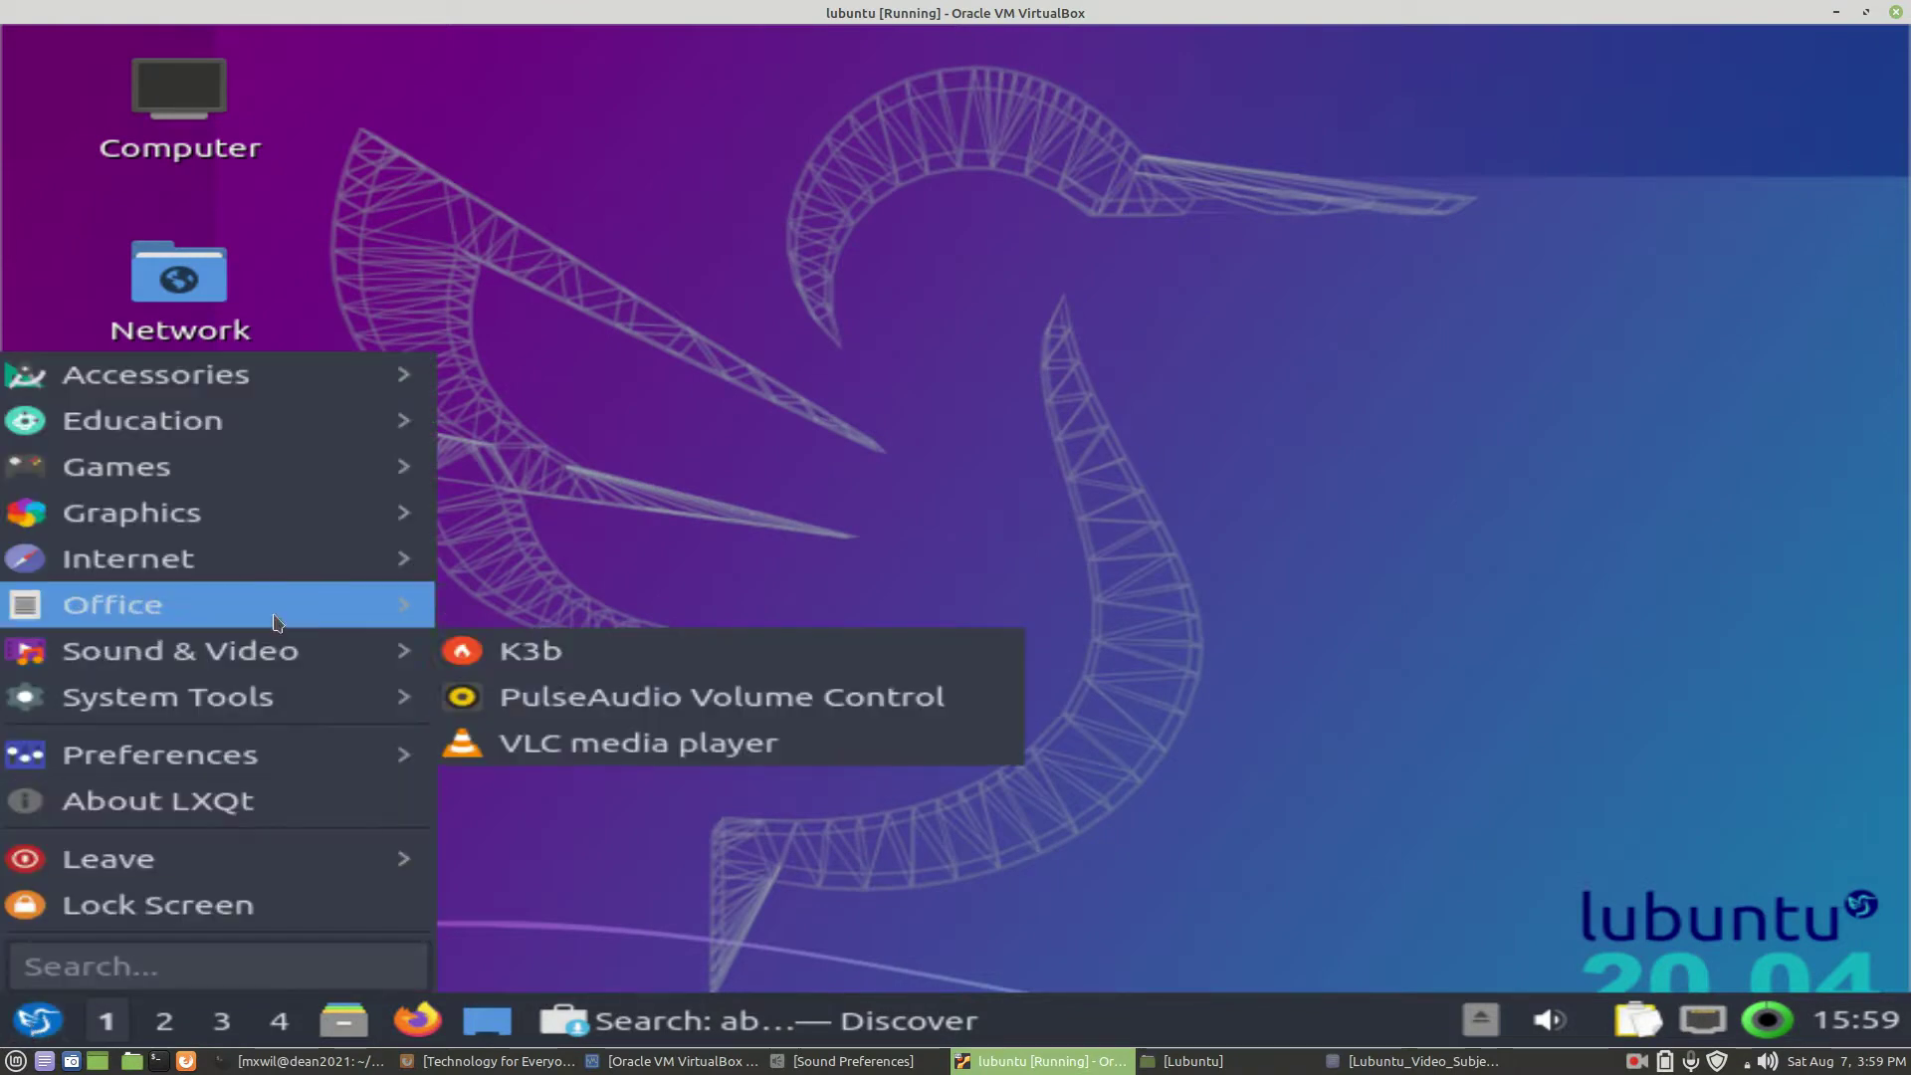
pyautogui.moveTo(279, 604)
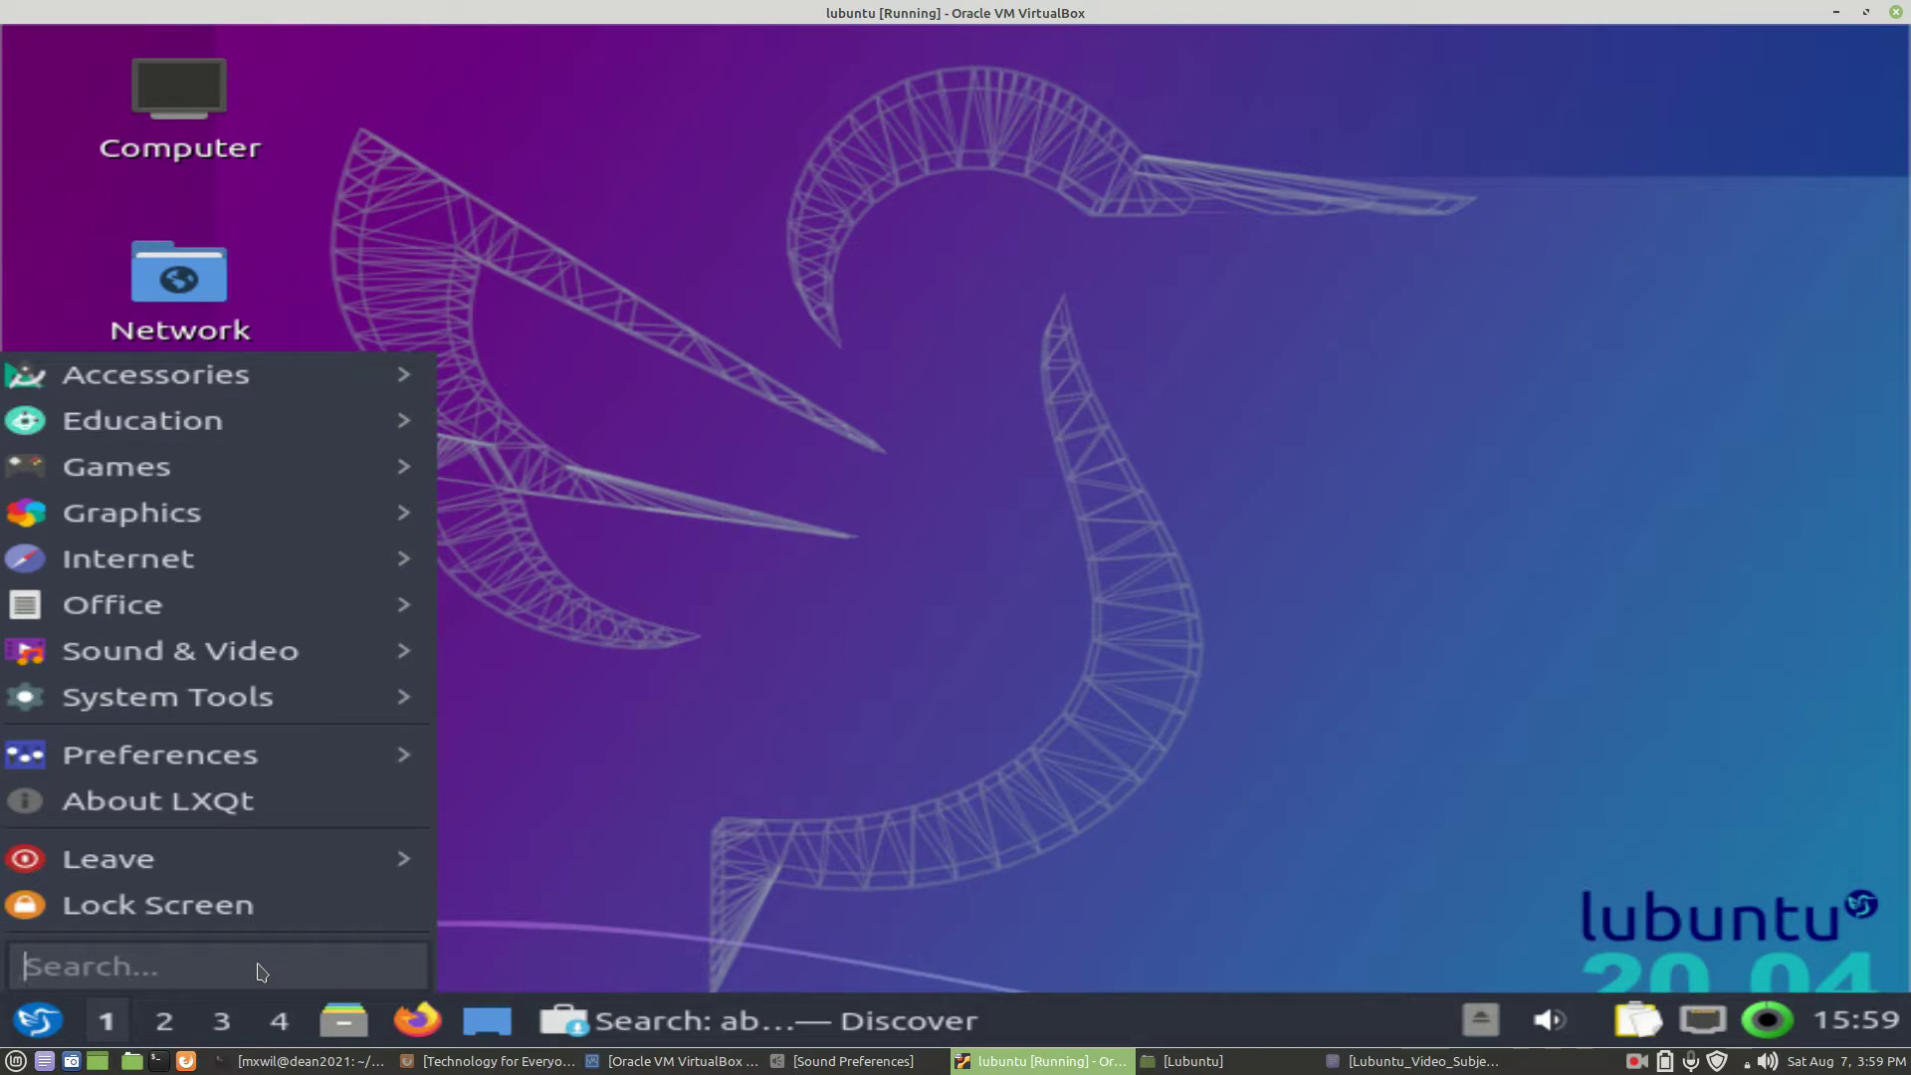
pyautogui.write('ab')
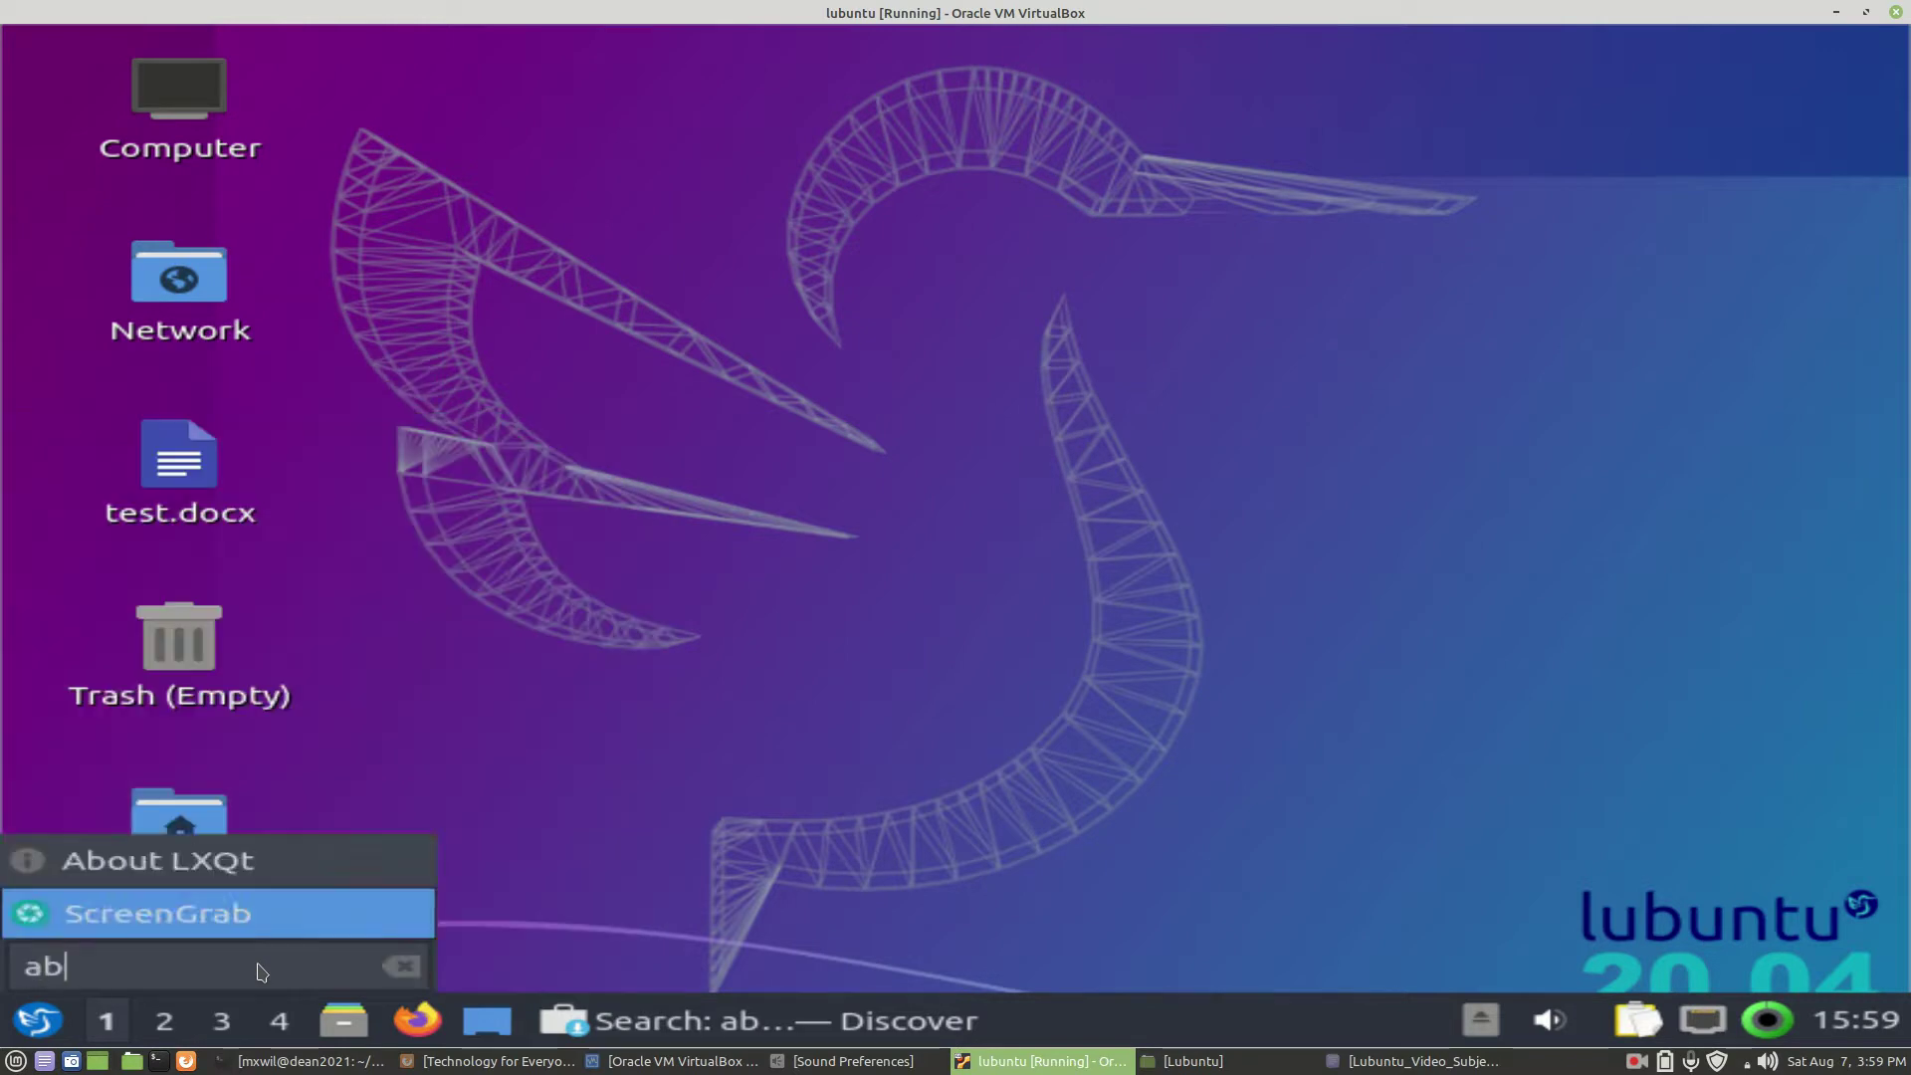
pyautogui.write('iword')
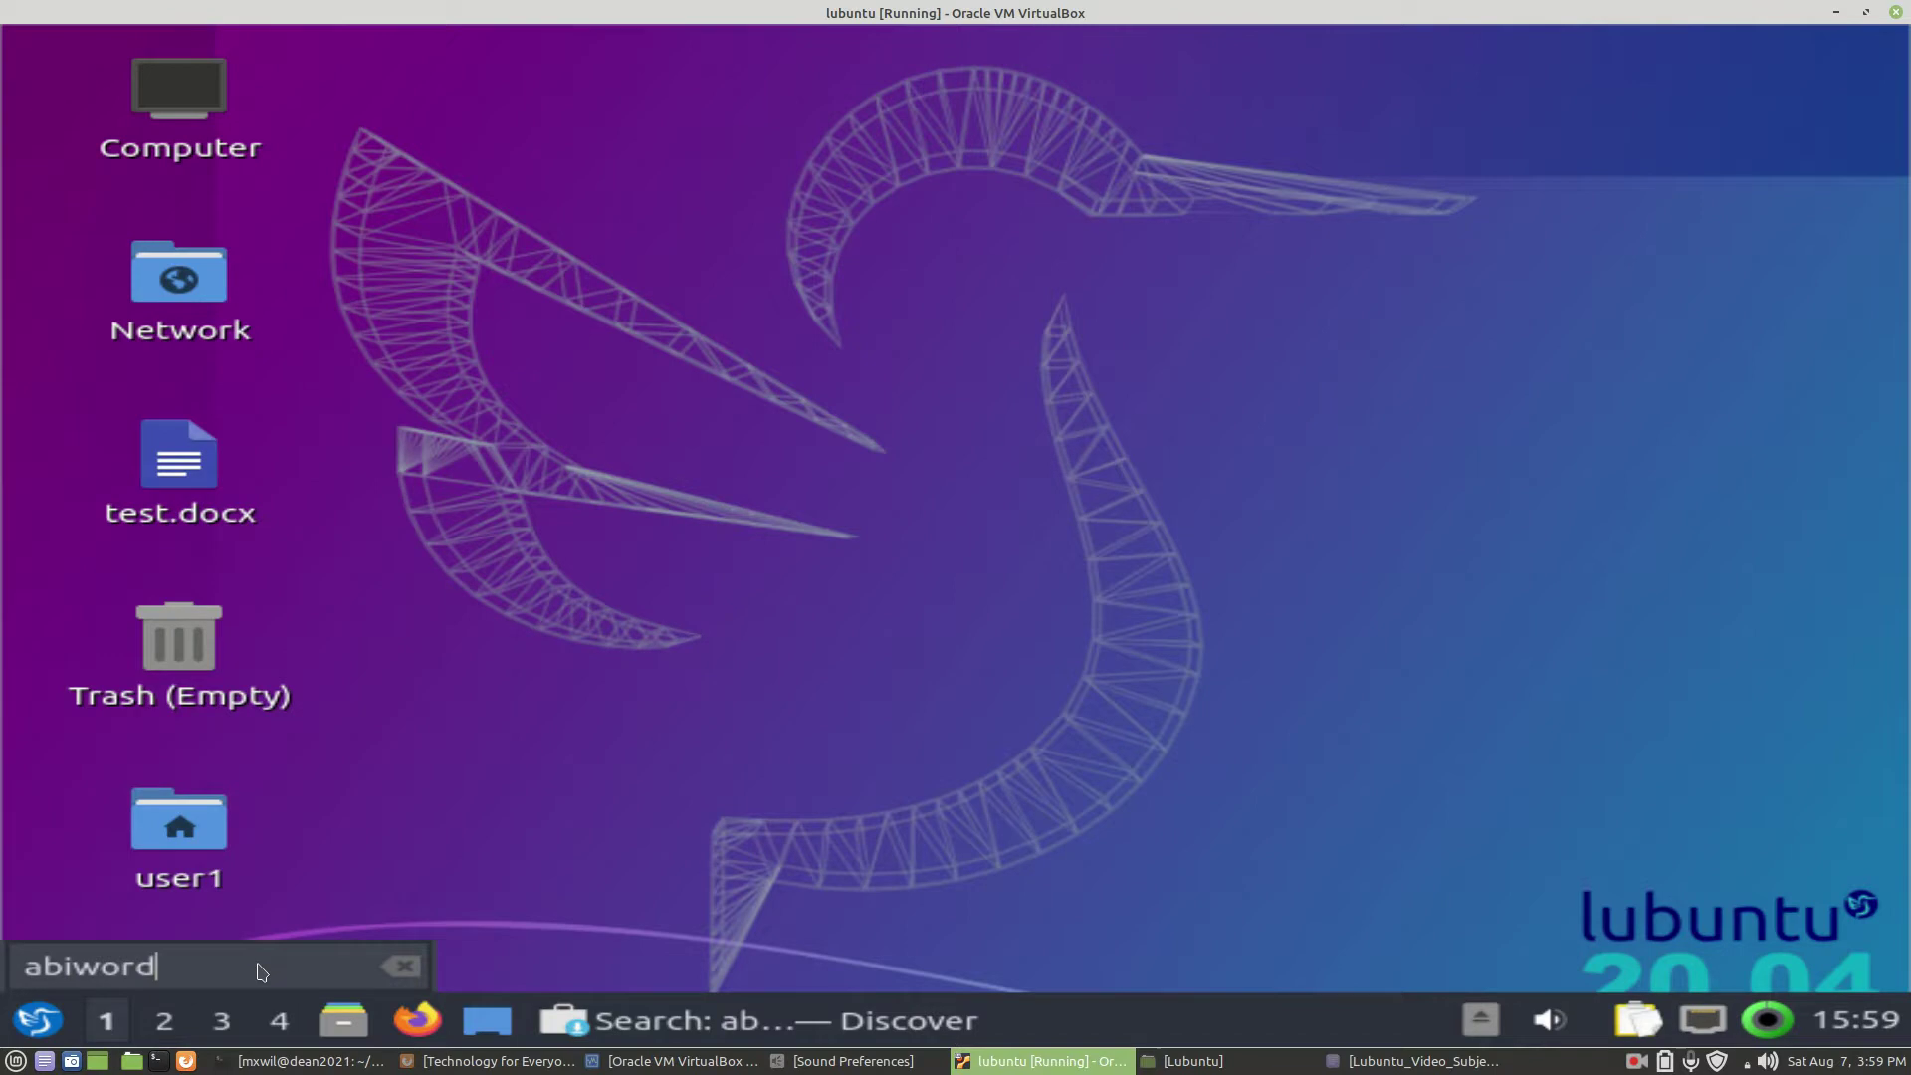
pyautogui.press('Return')
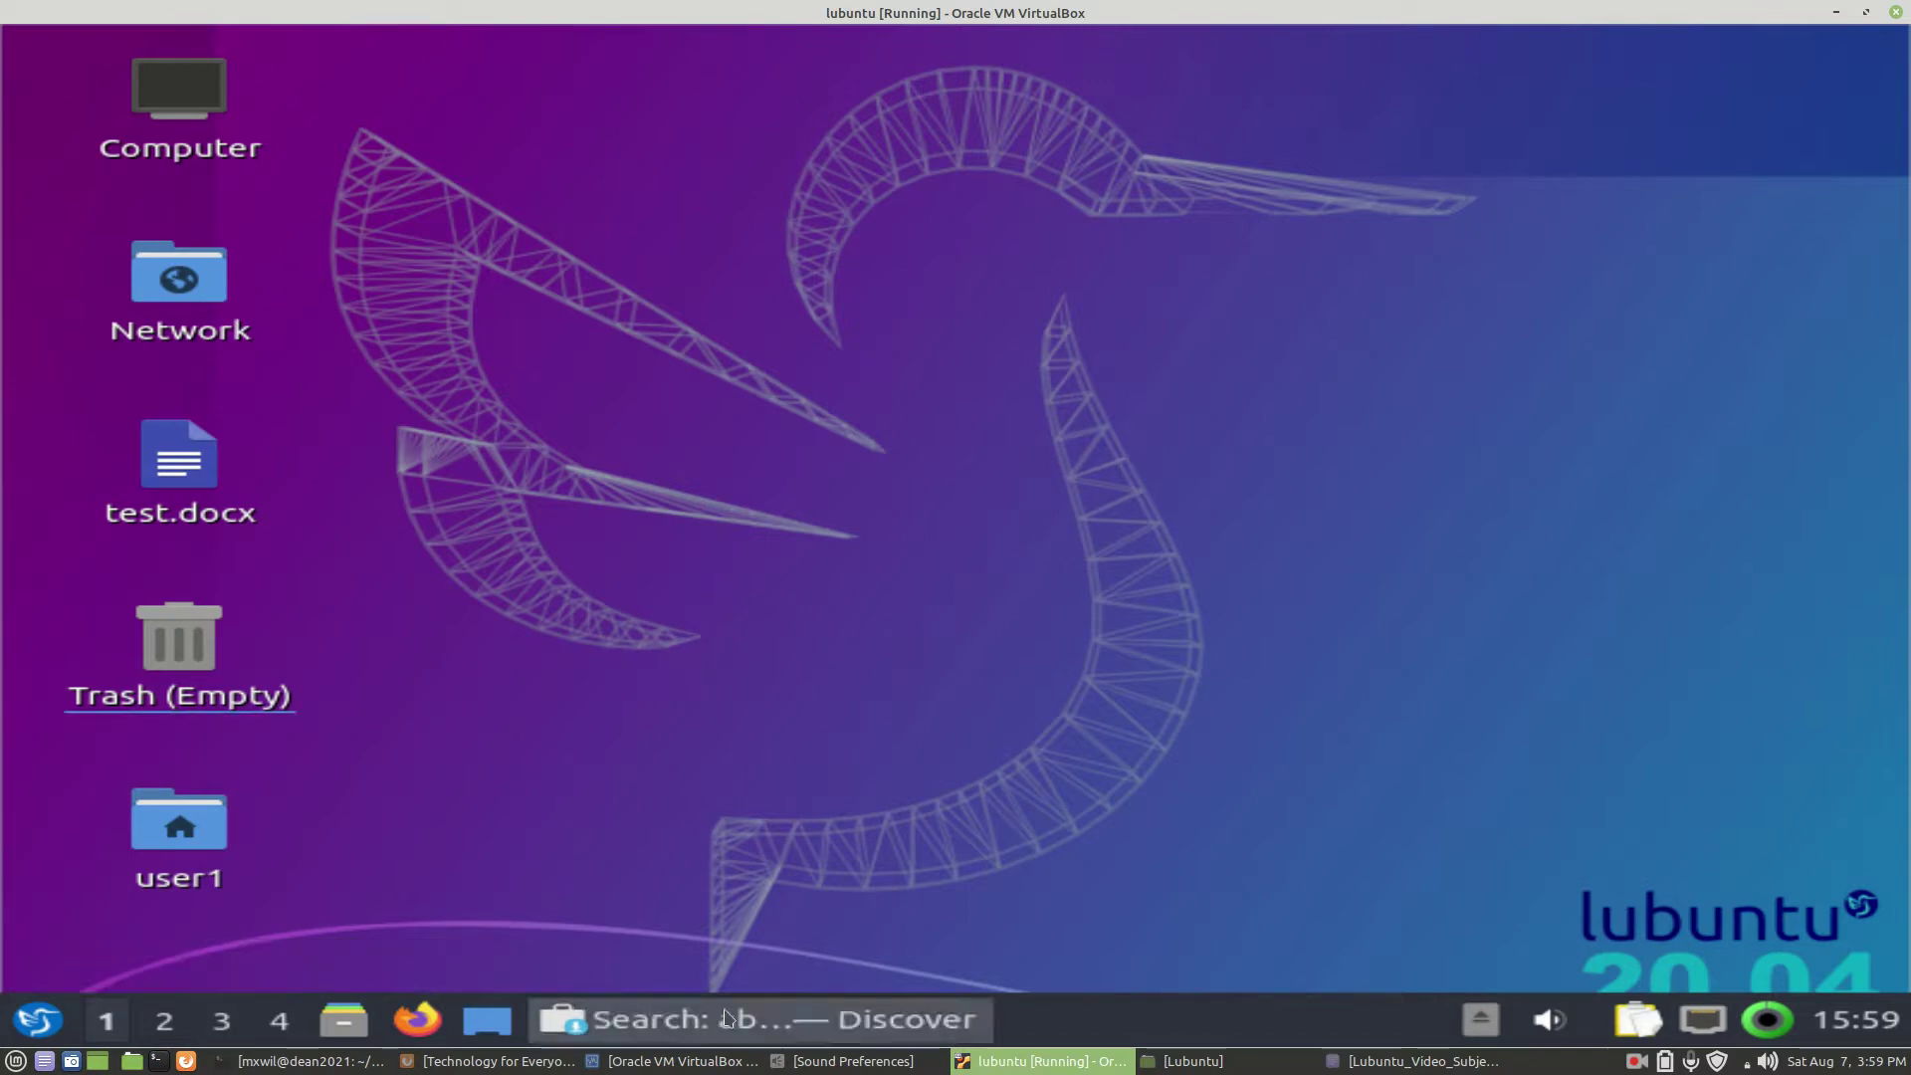
# Step: Restore Discover and reopen AbiWord's details page with its description, reviews and Install option
pyautogui.click(783, 1031)
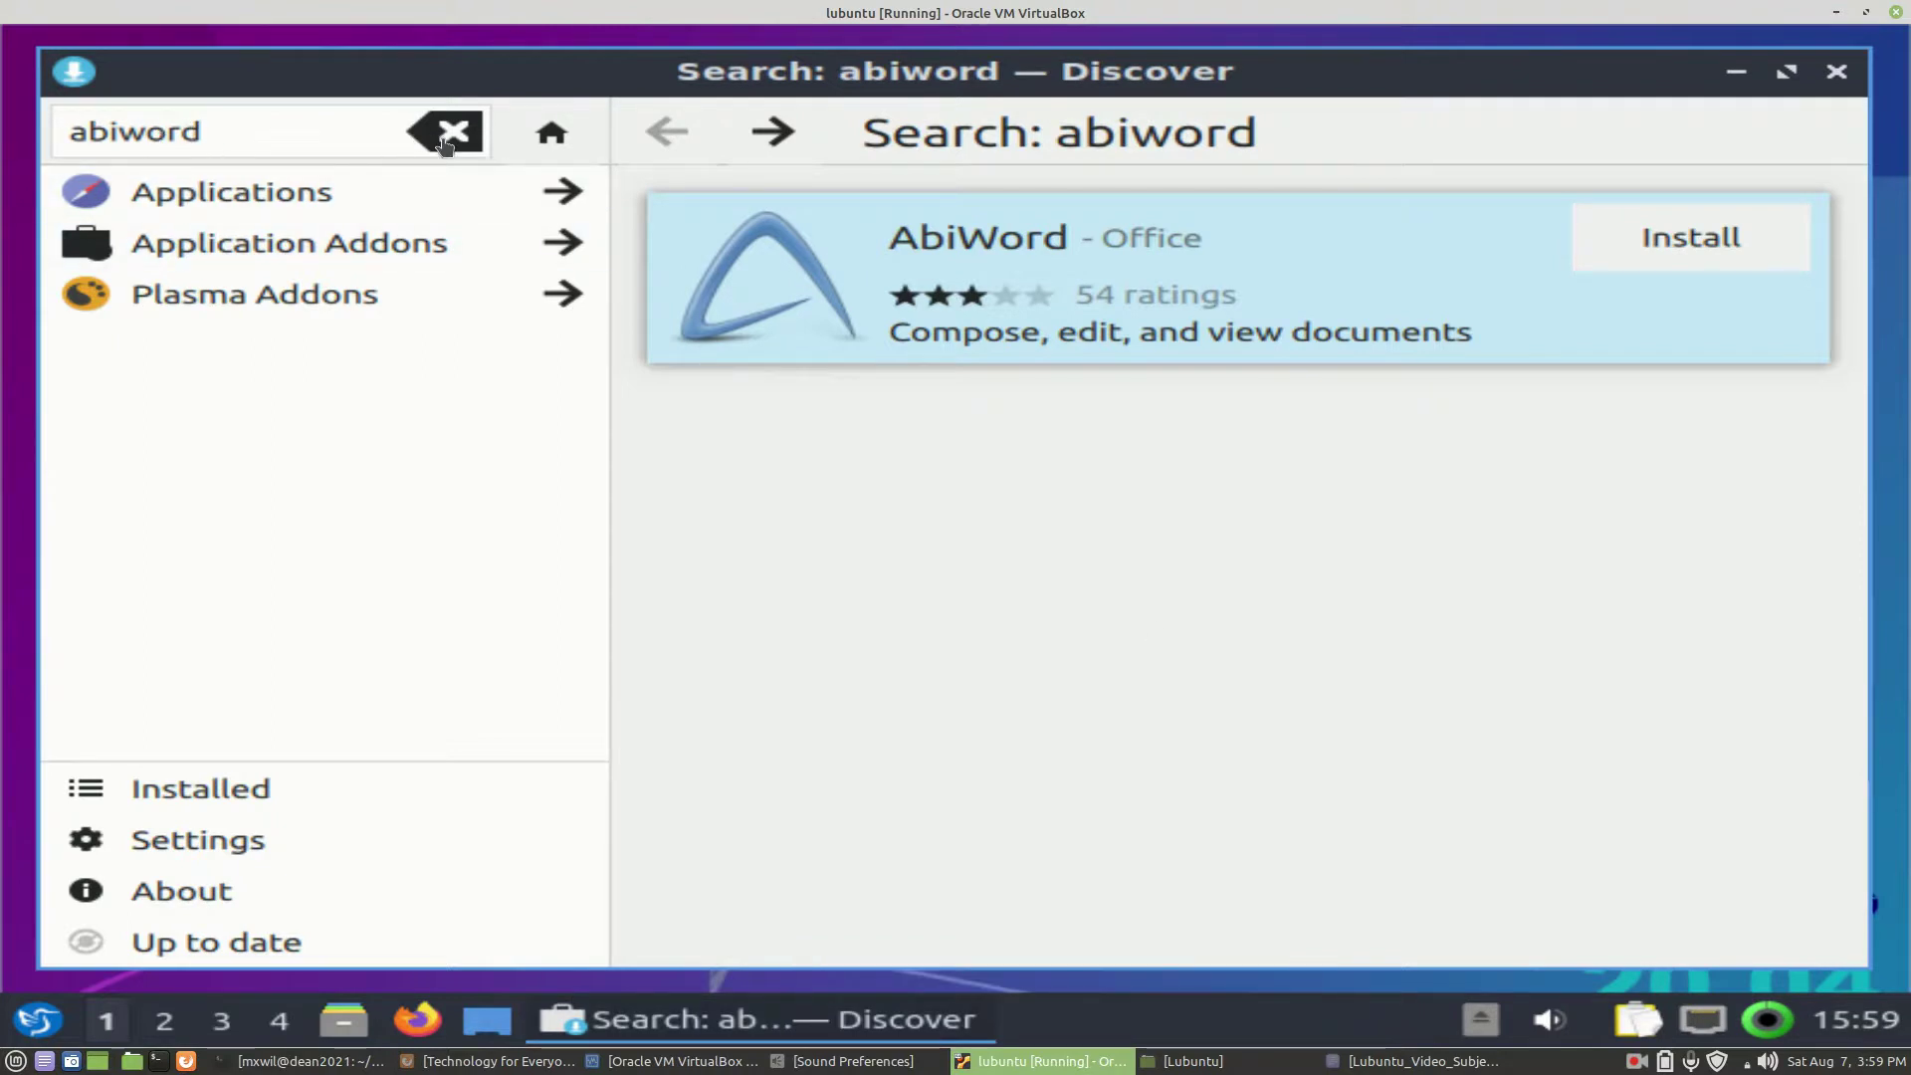
pyautogui.click(1453, 266)
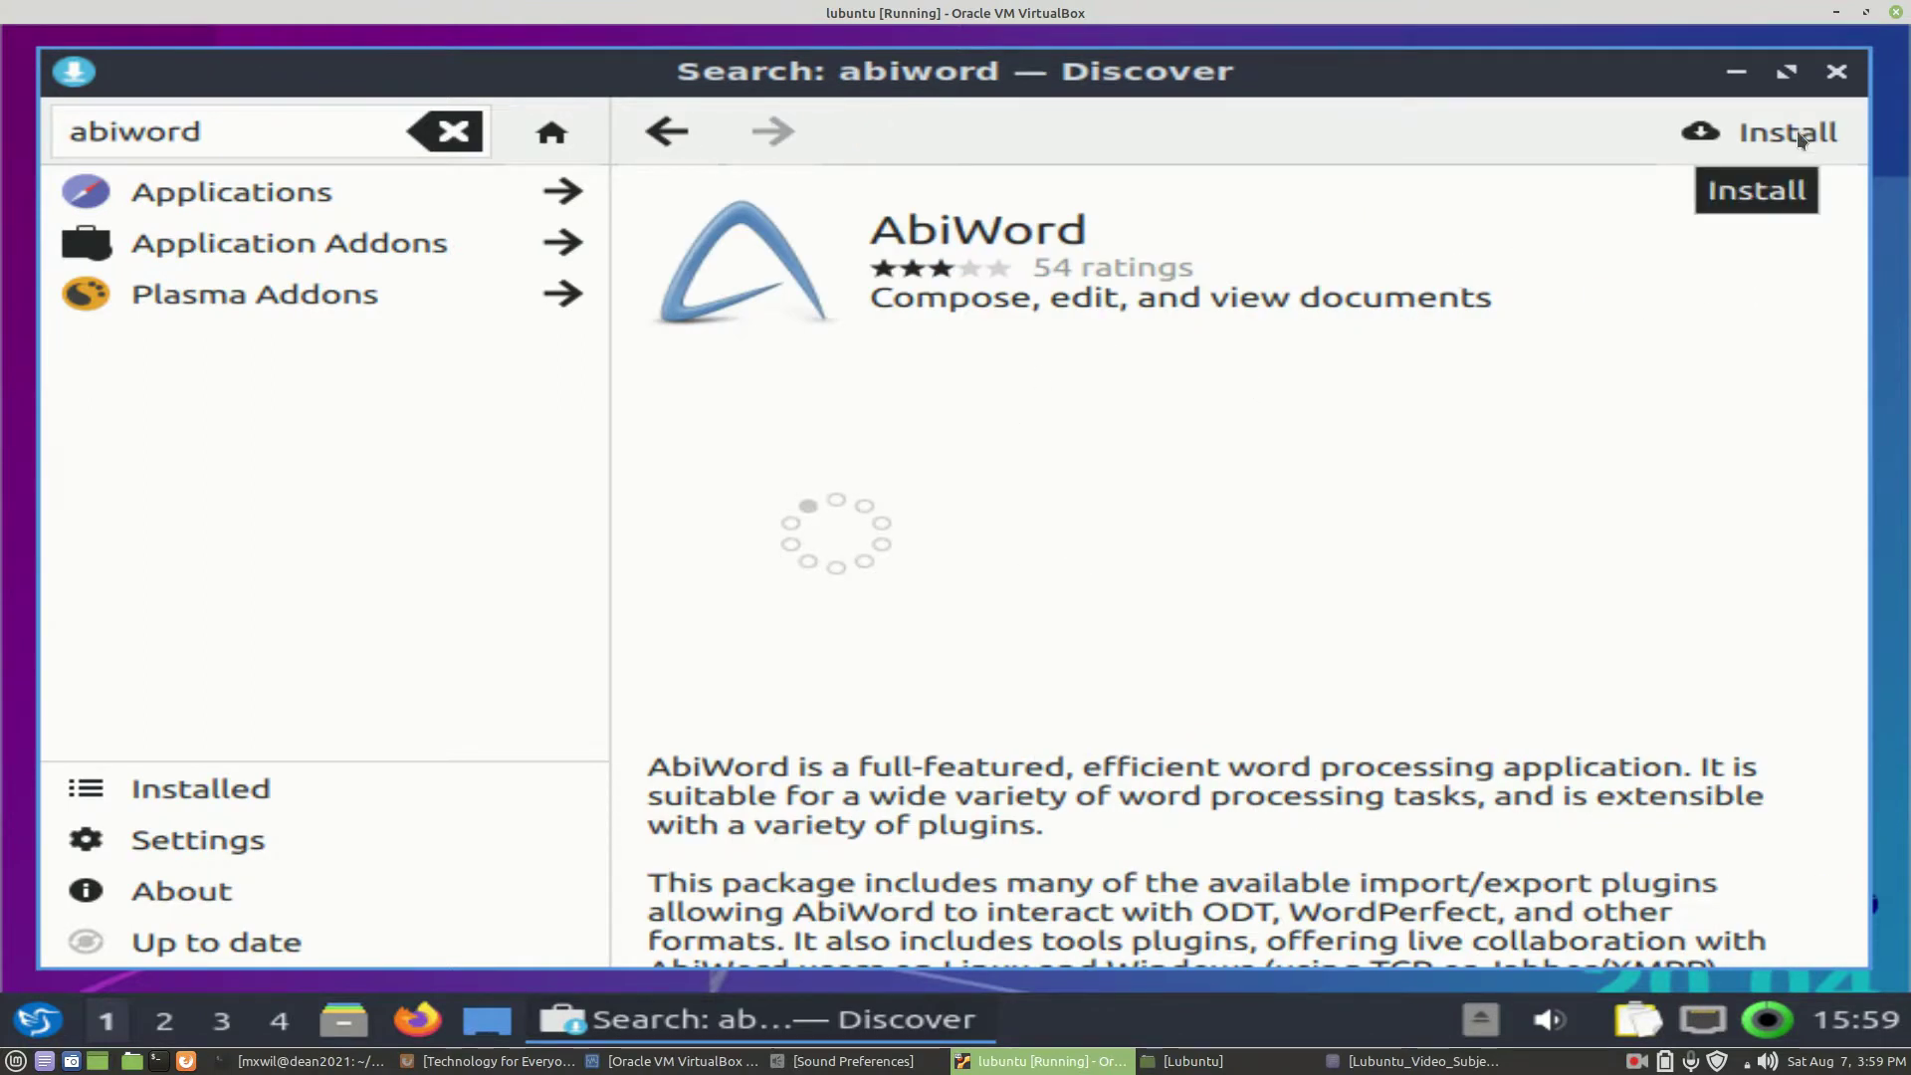
pyautogui.click(682, 131)
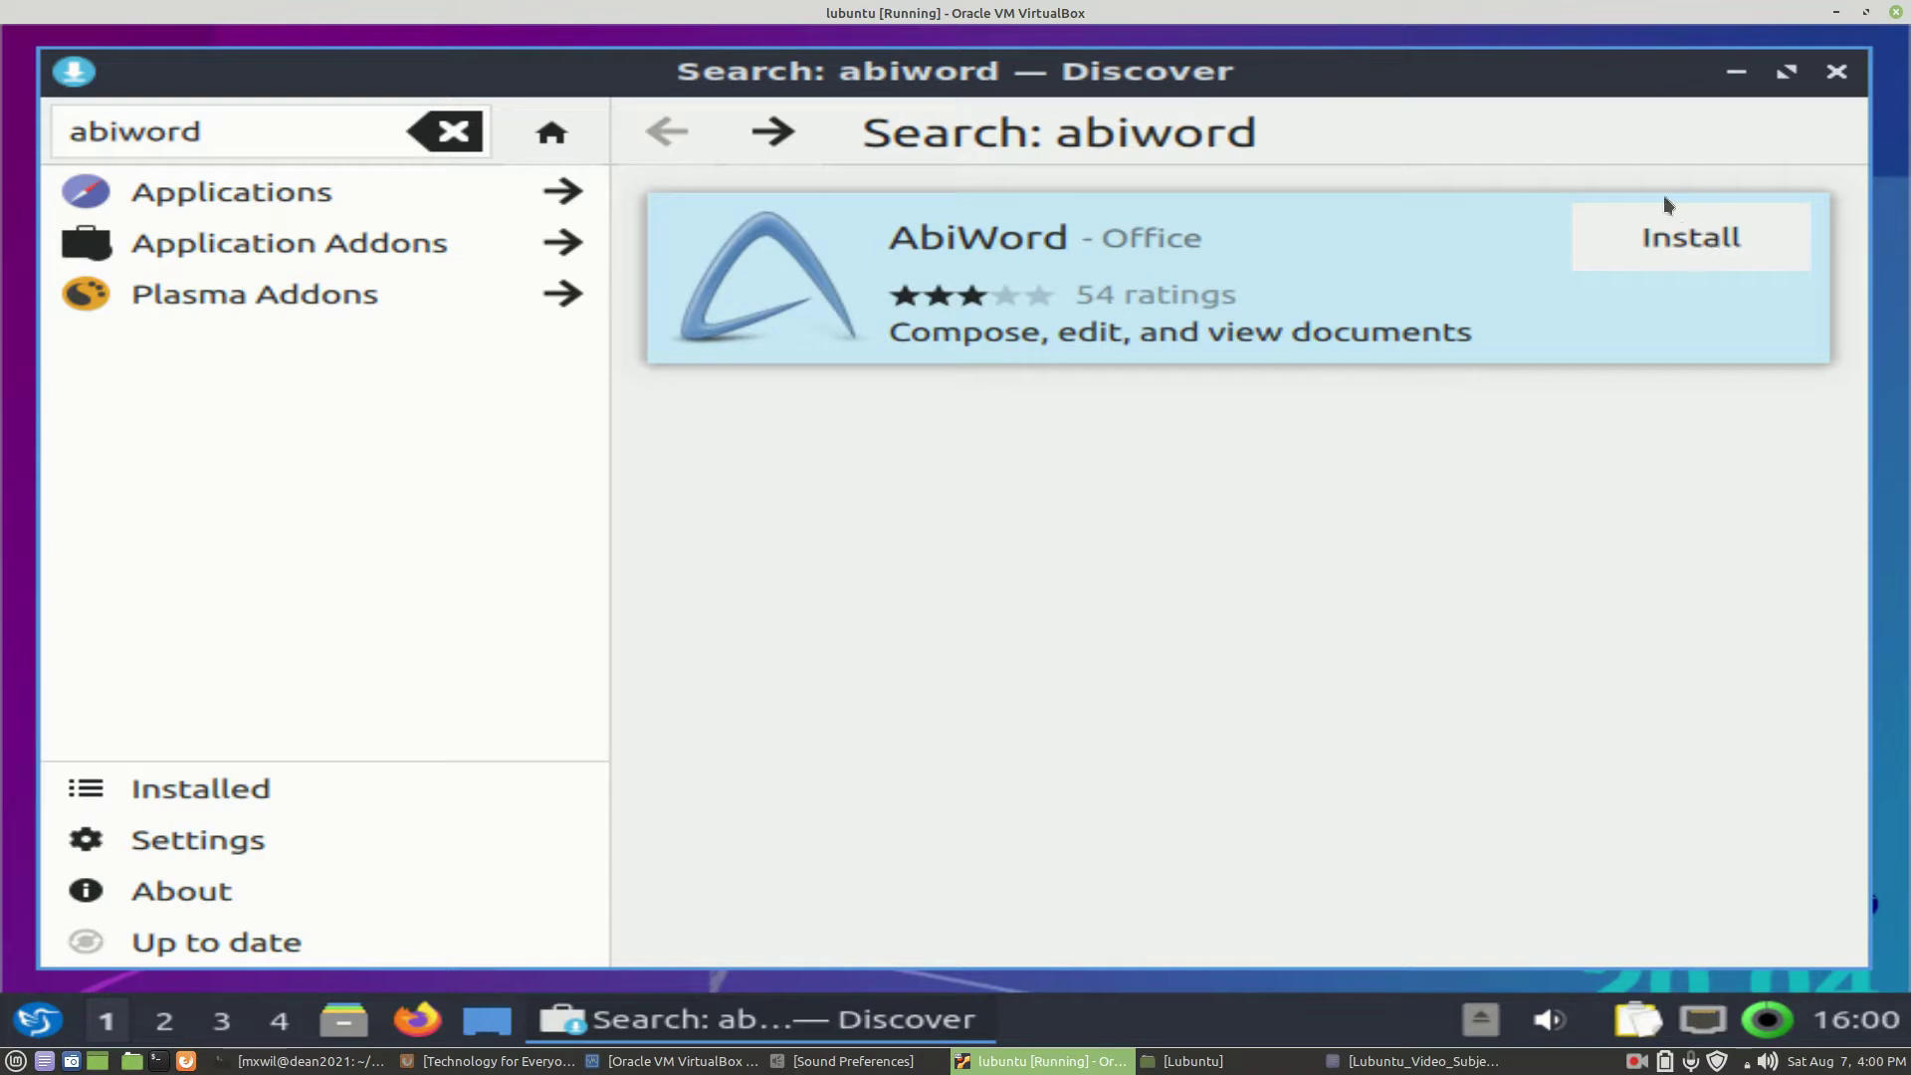
pyautogui.click(1370, 241)
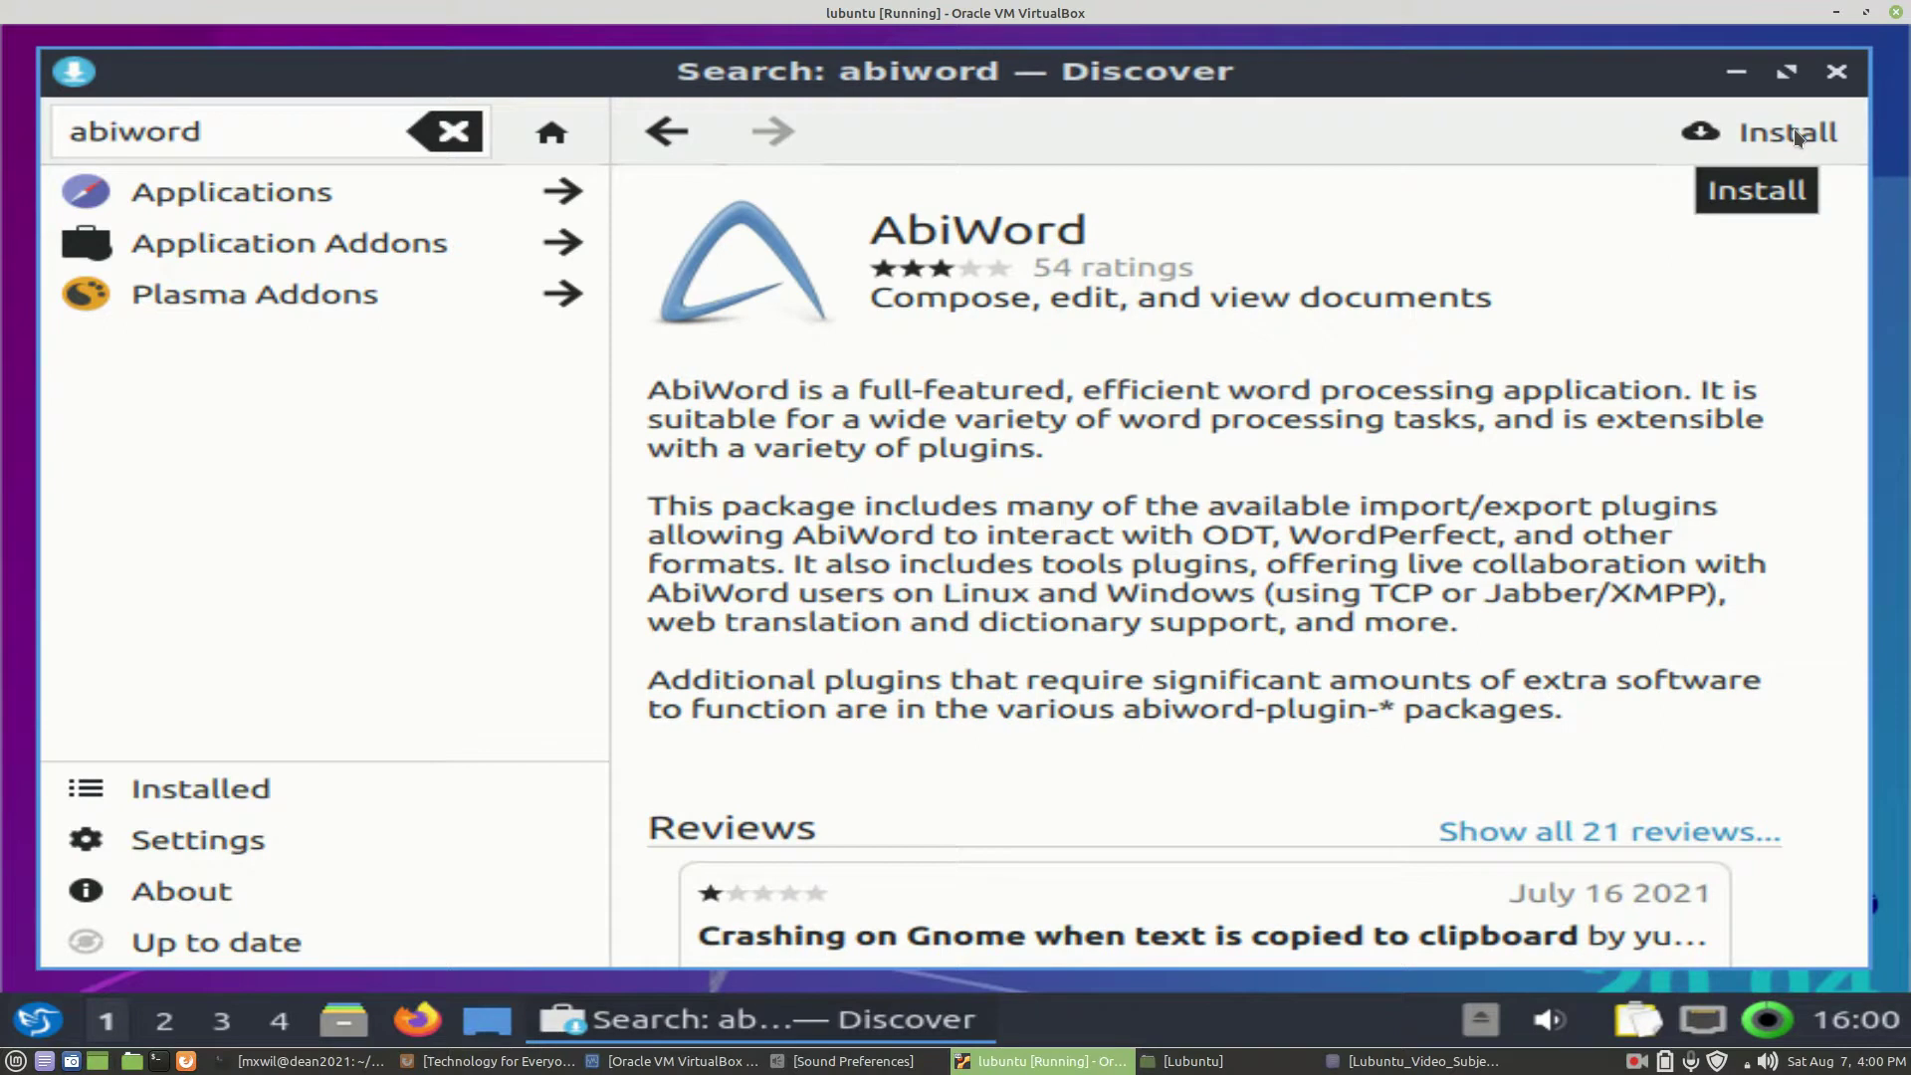
# Step: Install AbiWord, authorizing the install with the account password
pyautogui.click(1794, 130)
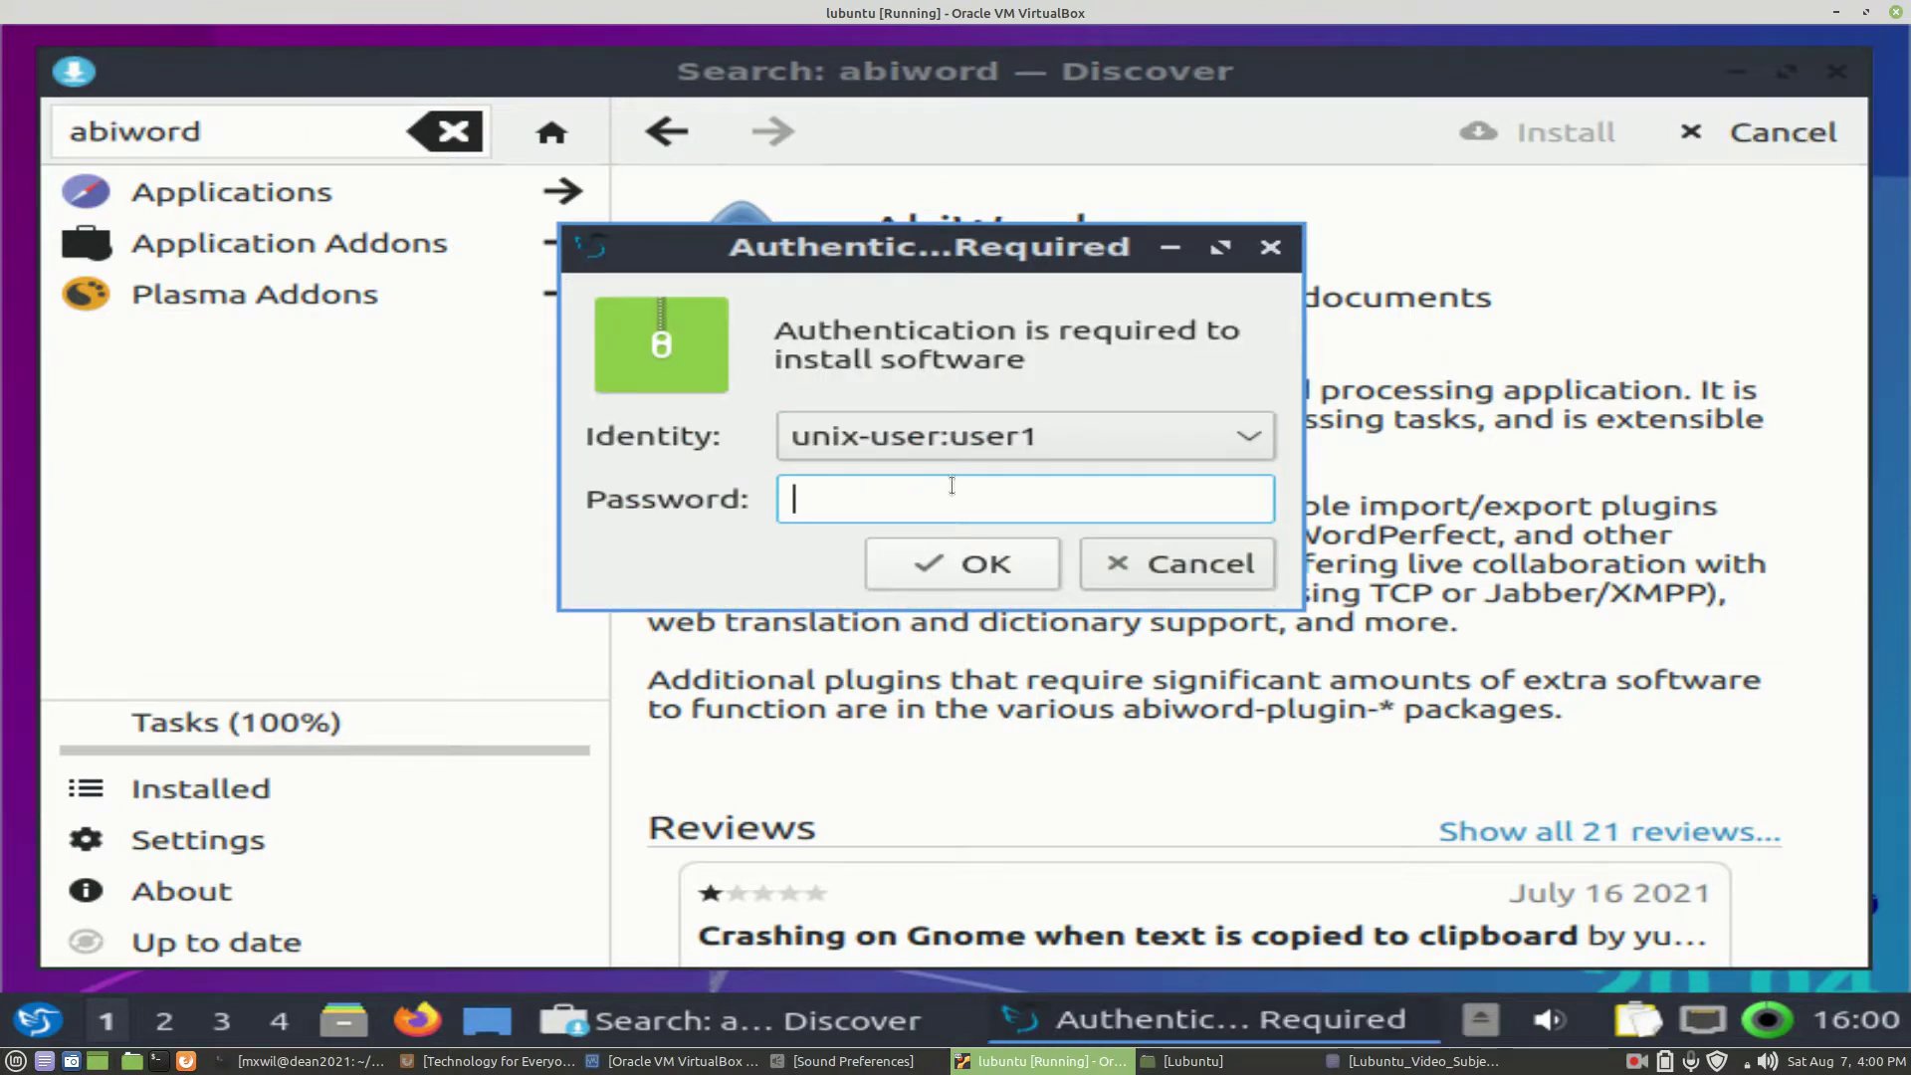
pyautogui.write('****')
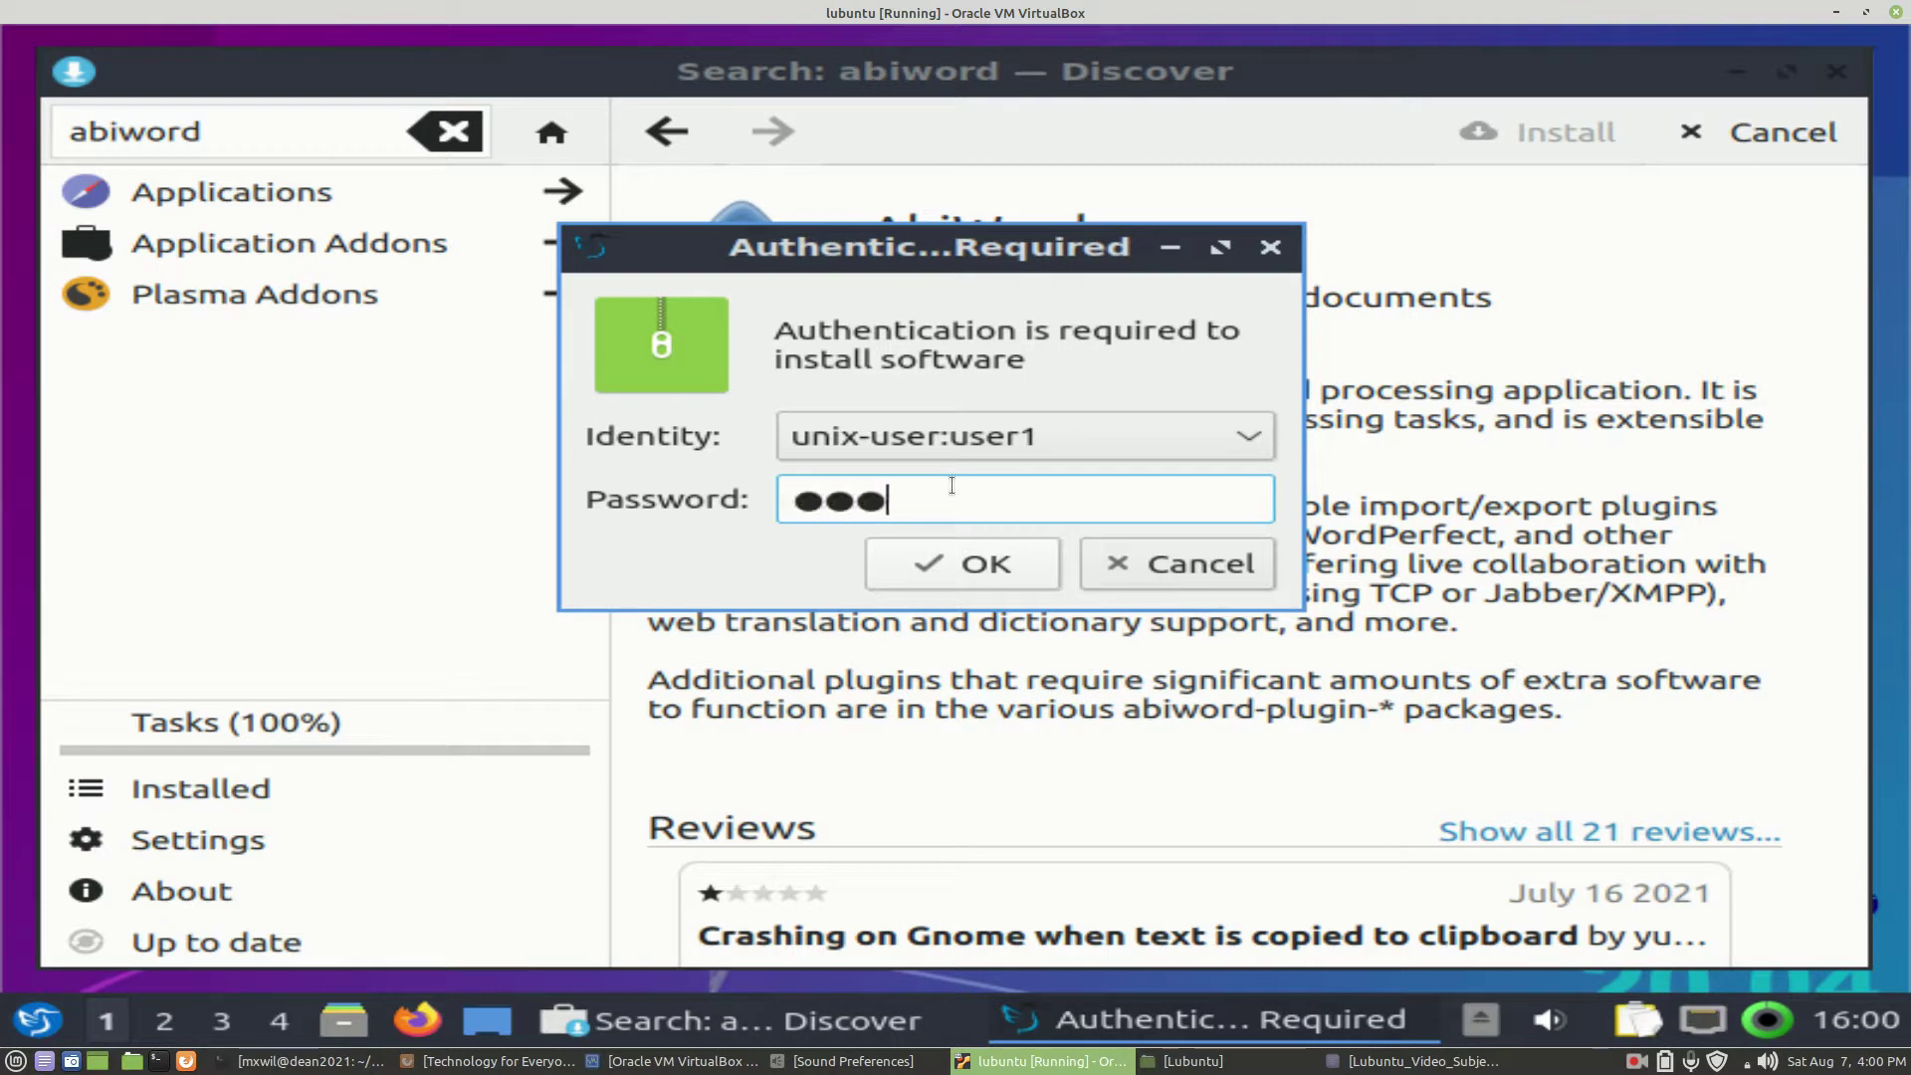
pyautogui.write('****')
pyautogui.press('Return')
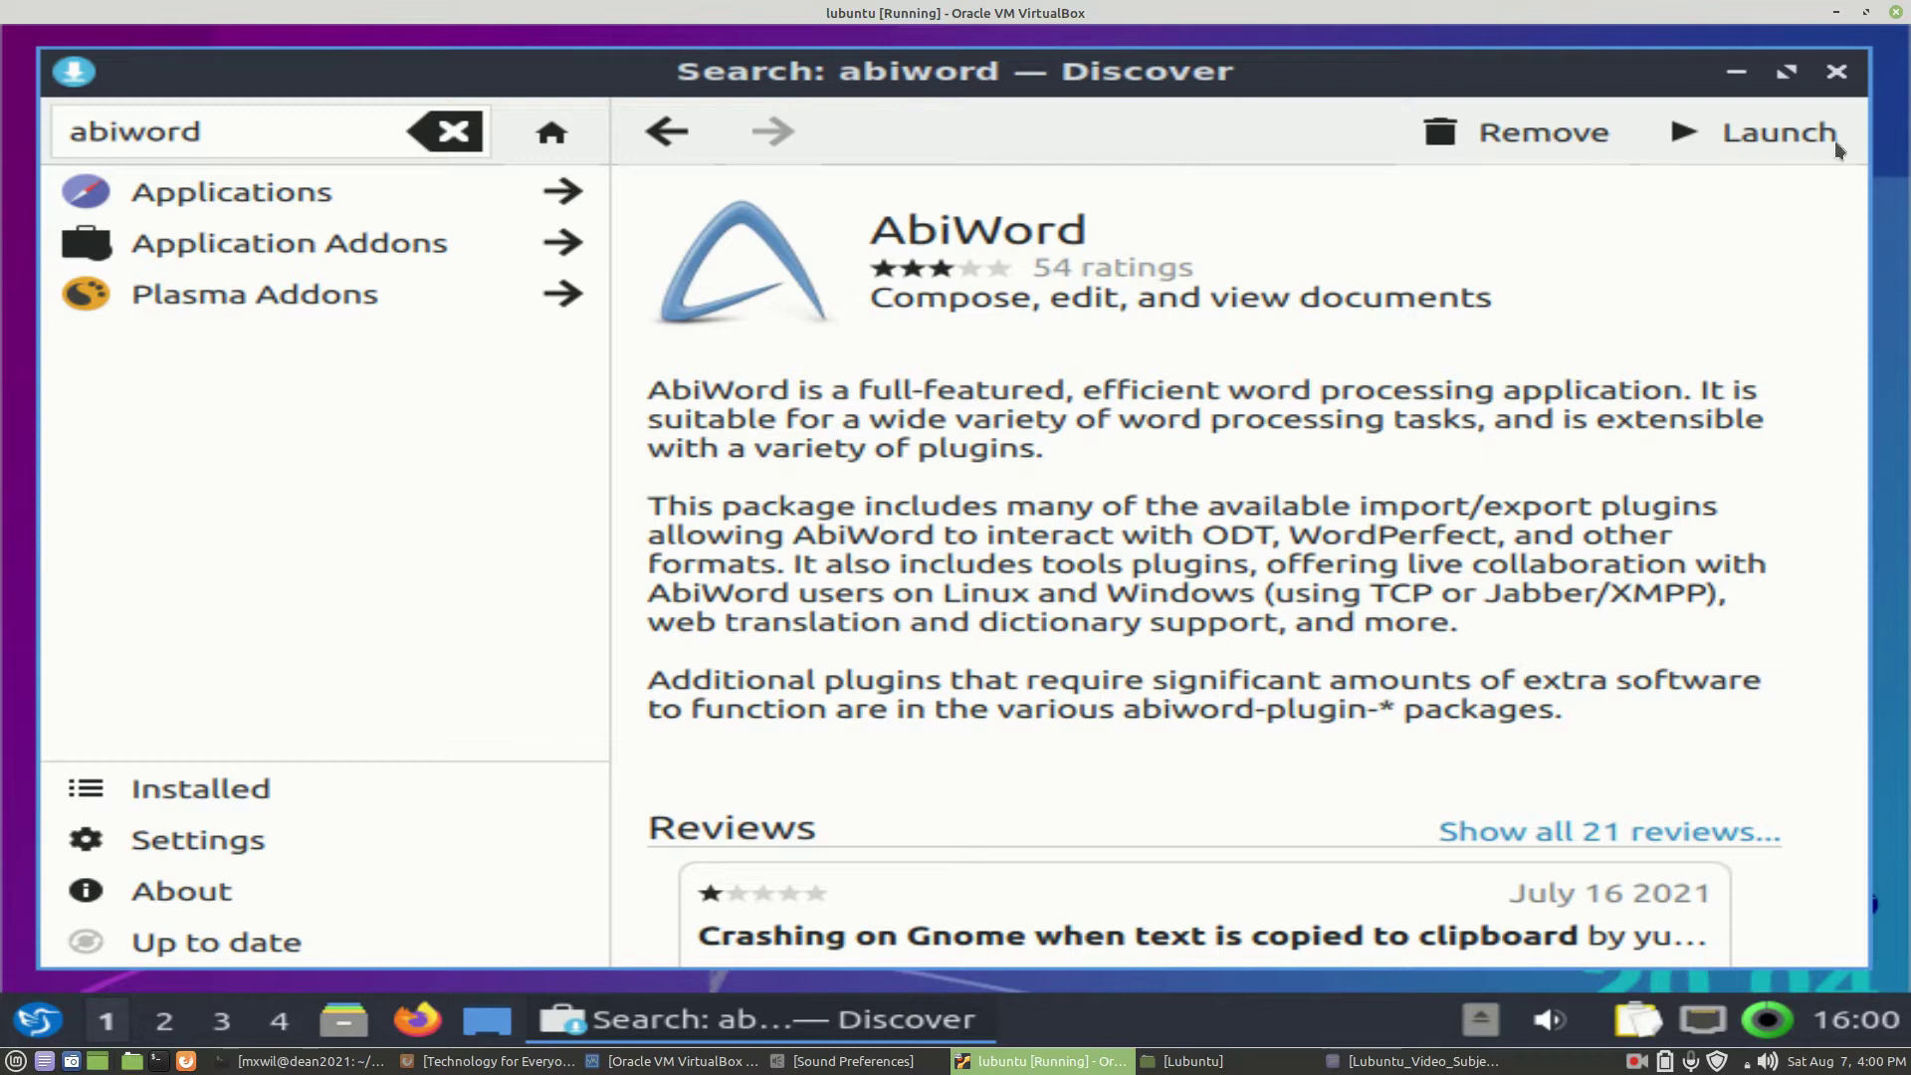
pyautogui.click(1778, 134)
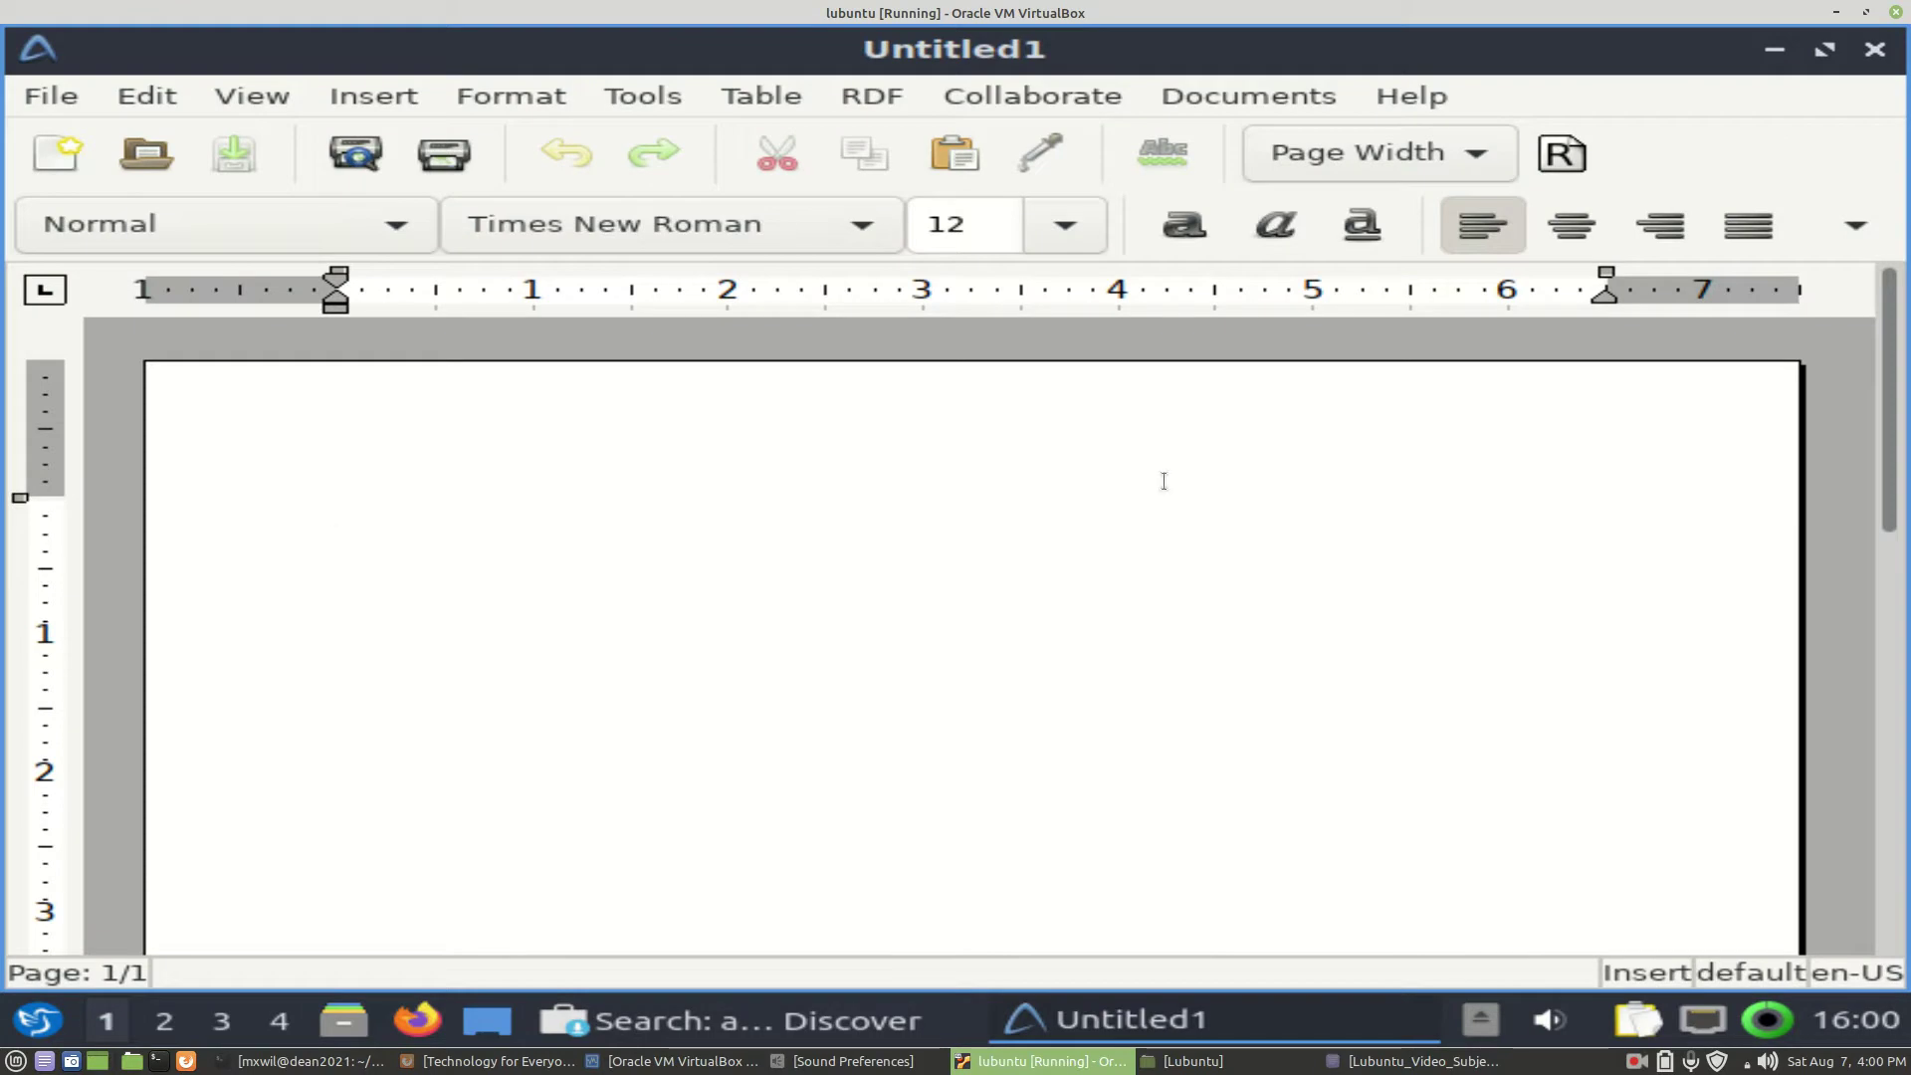
pyautogui.click(1875, 49)
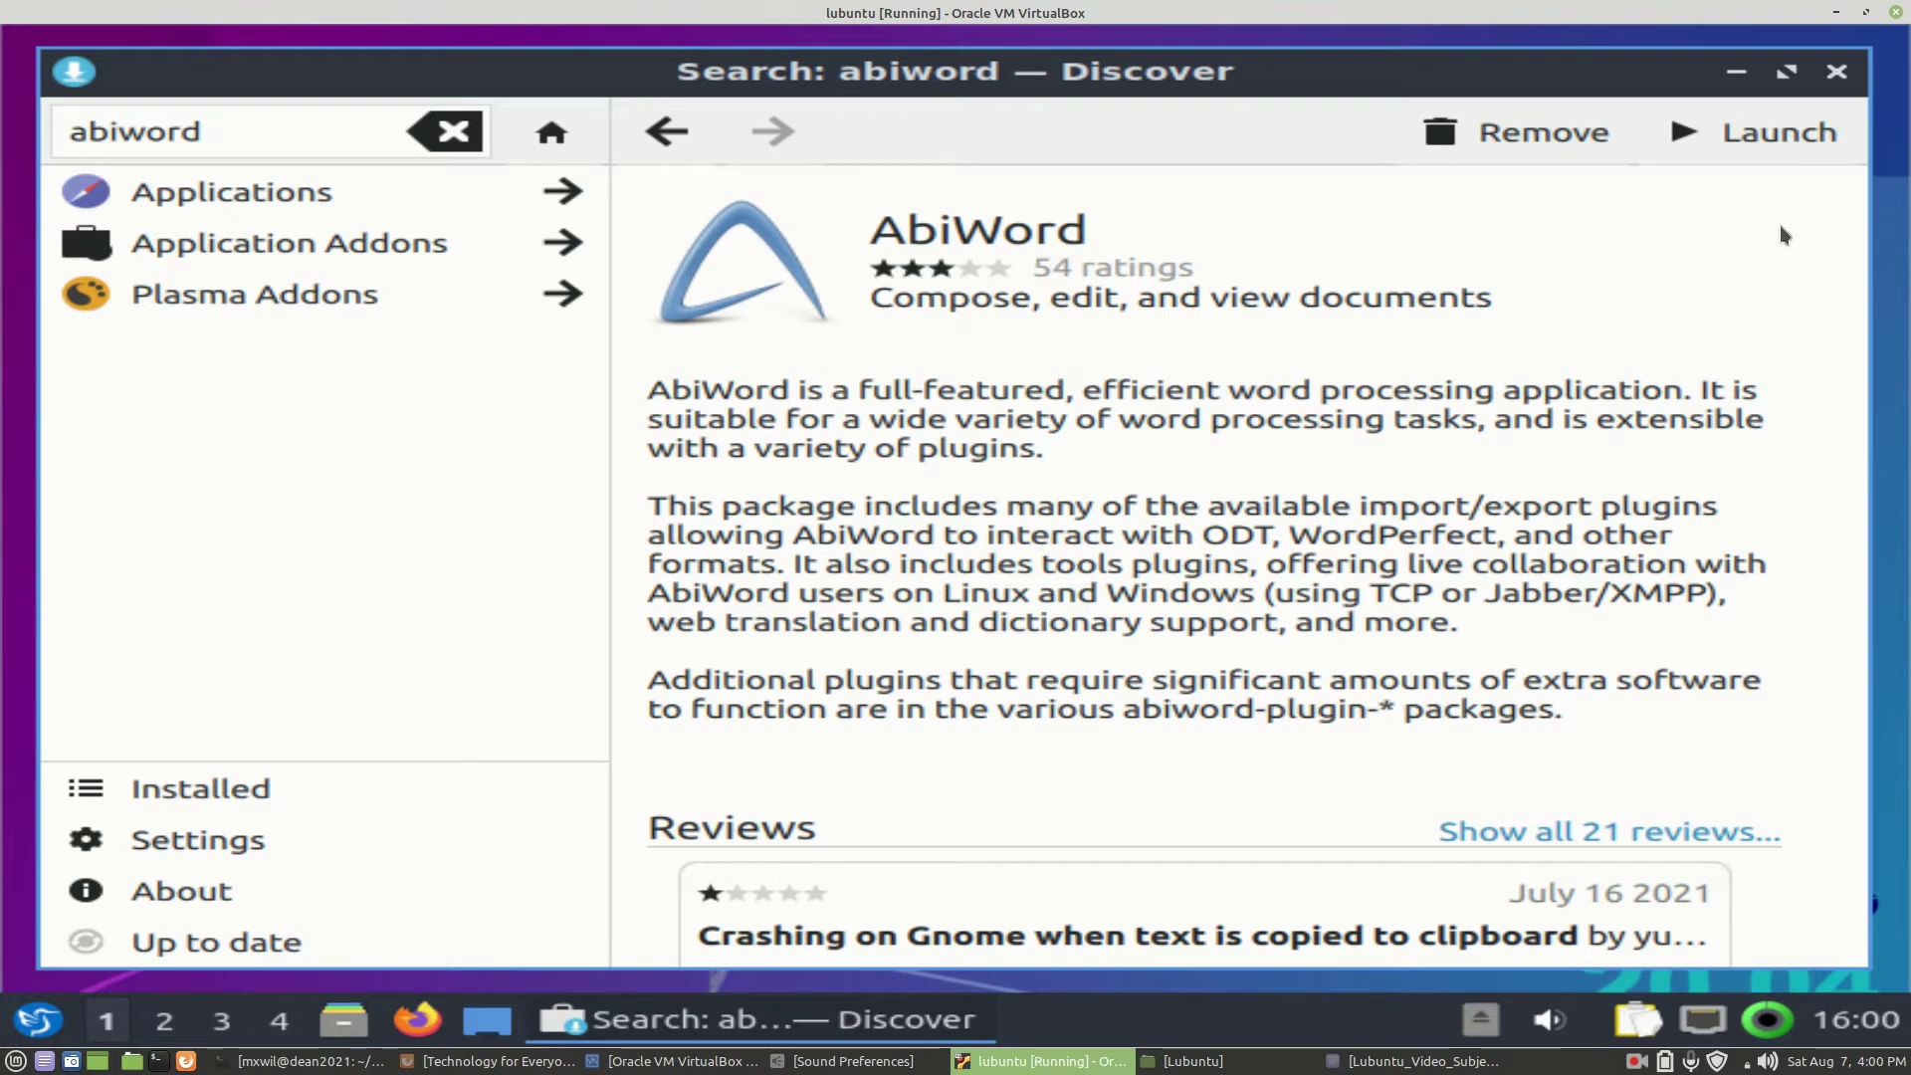
# Step: Minimize Discover, launch AbiWord from the menu search for 'abiword', then close it
pyautogui.click(1734, 74)
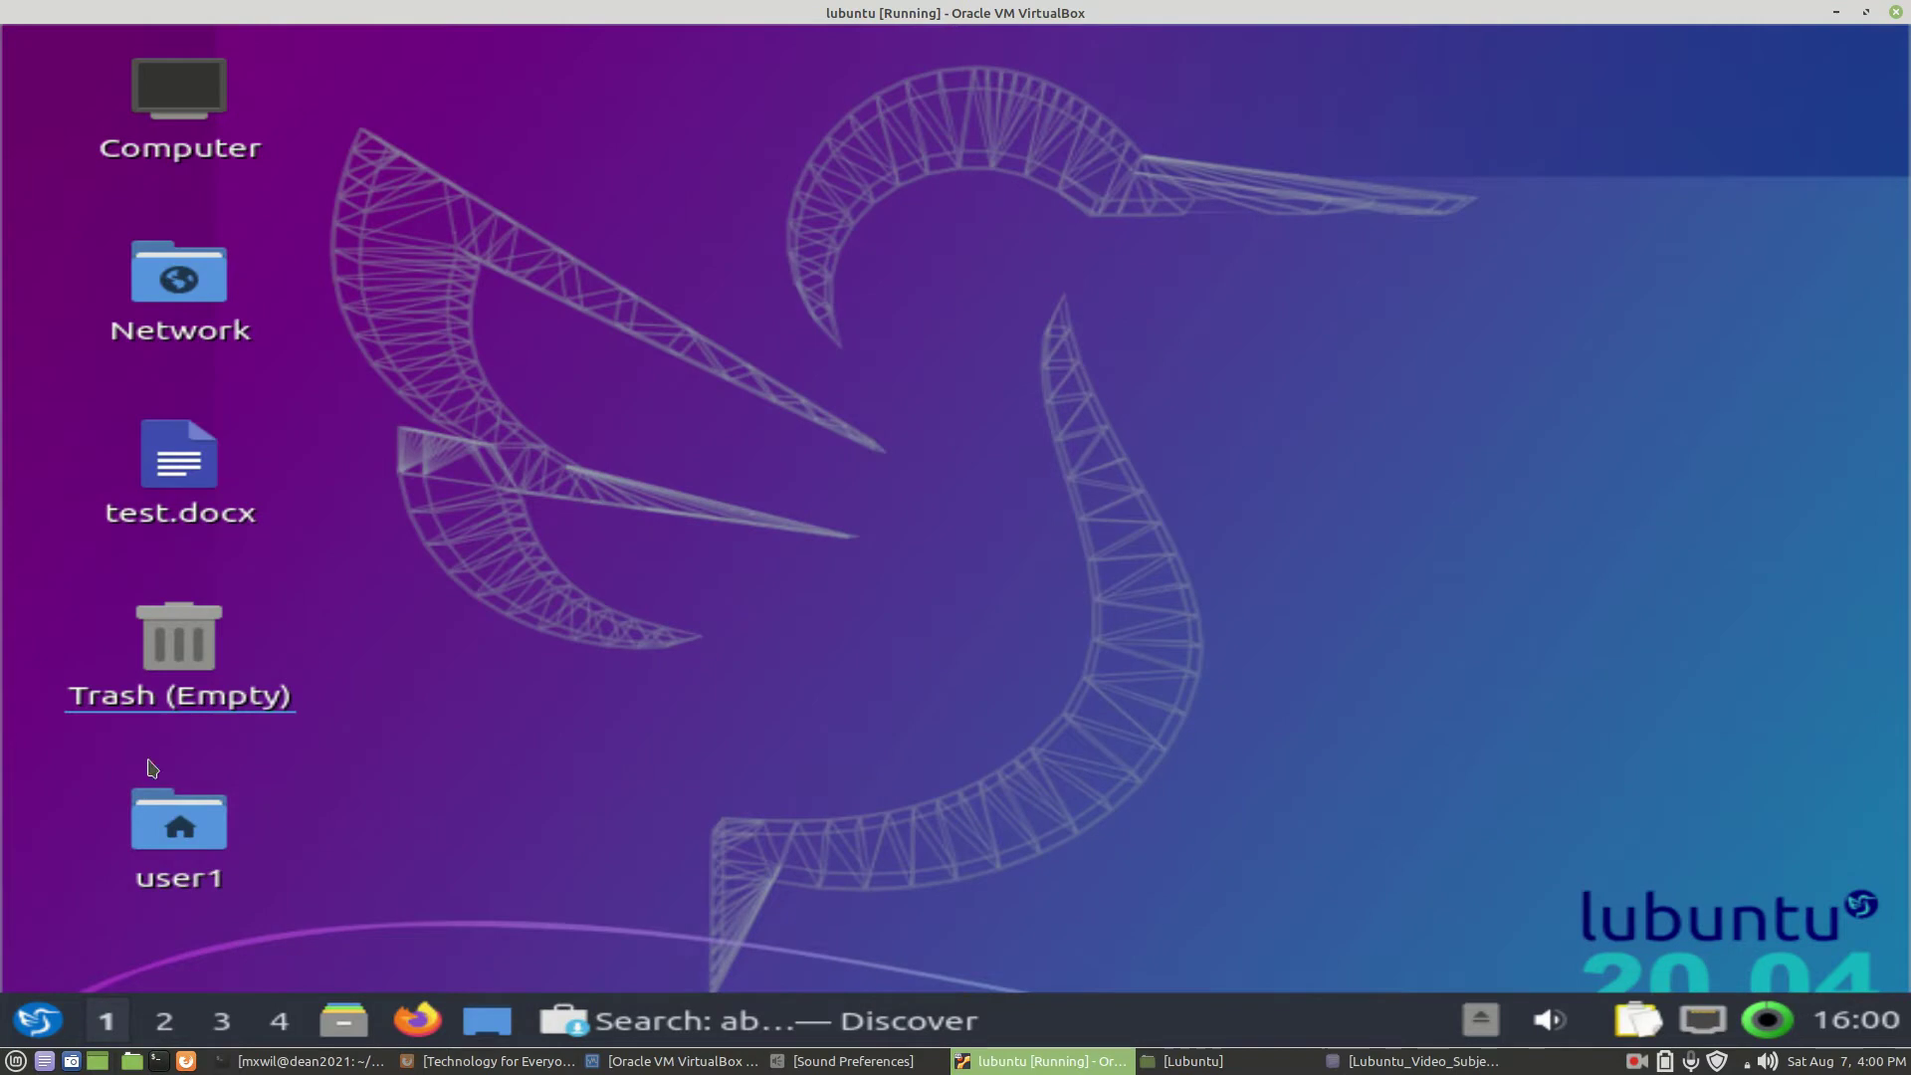
pyautogui.click(34, 1022)
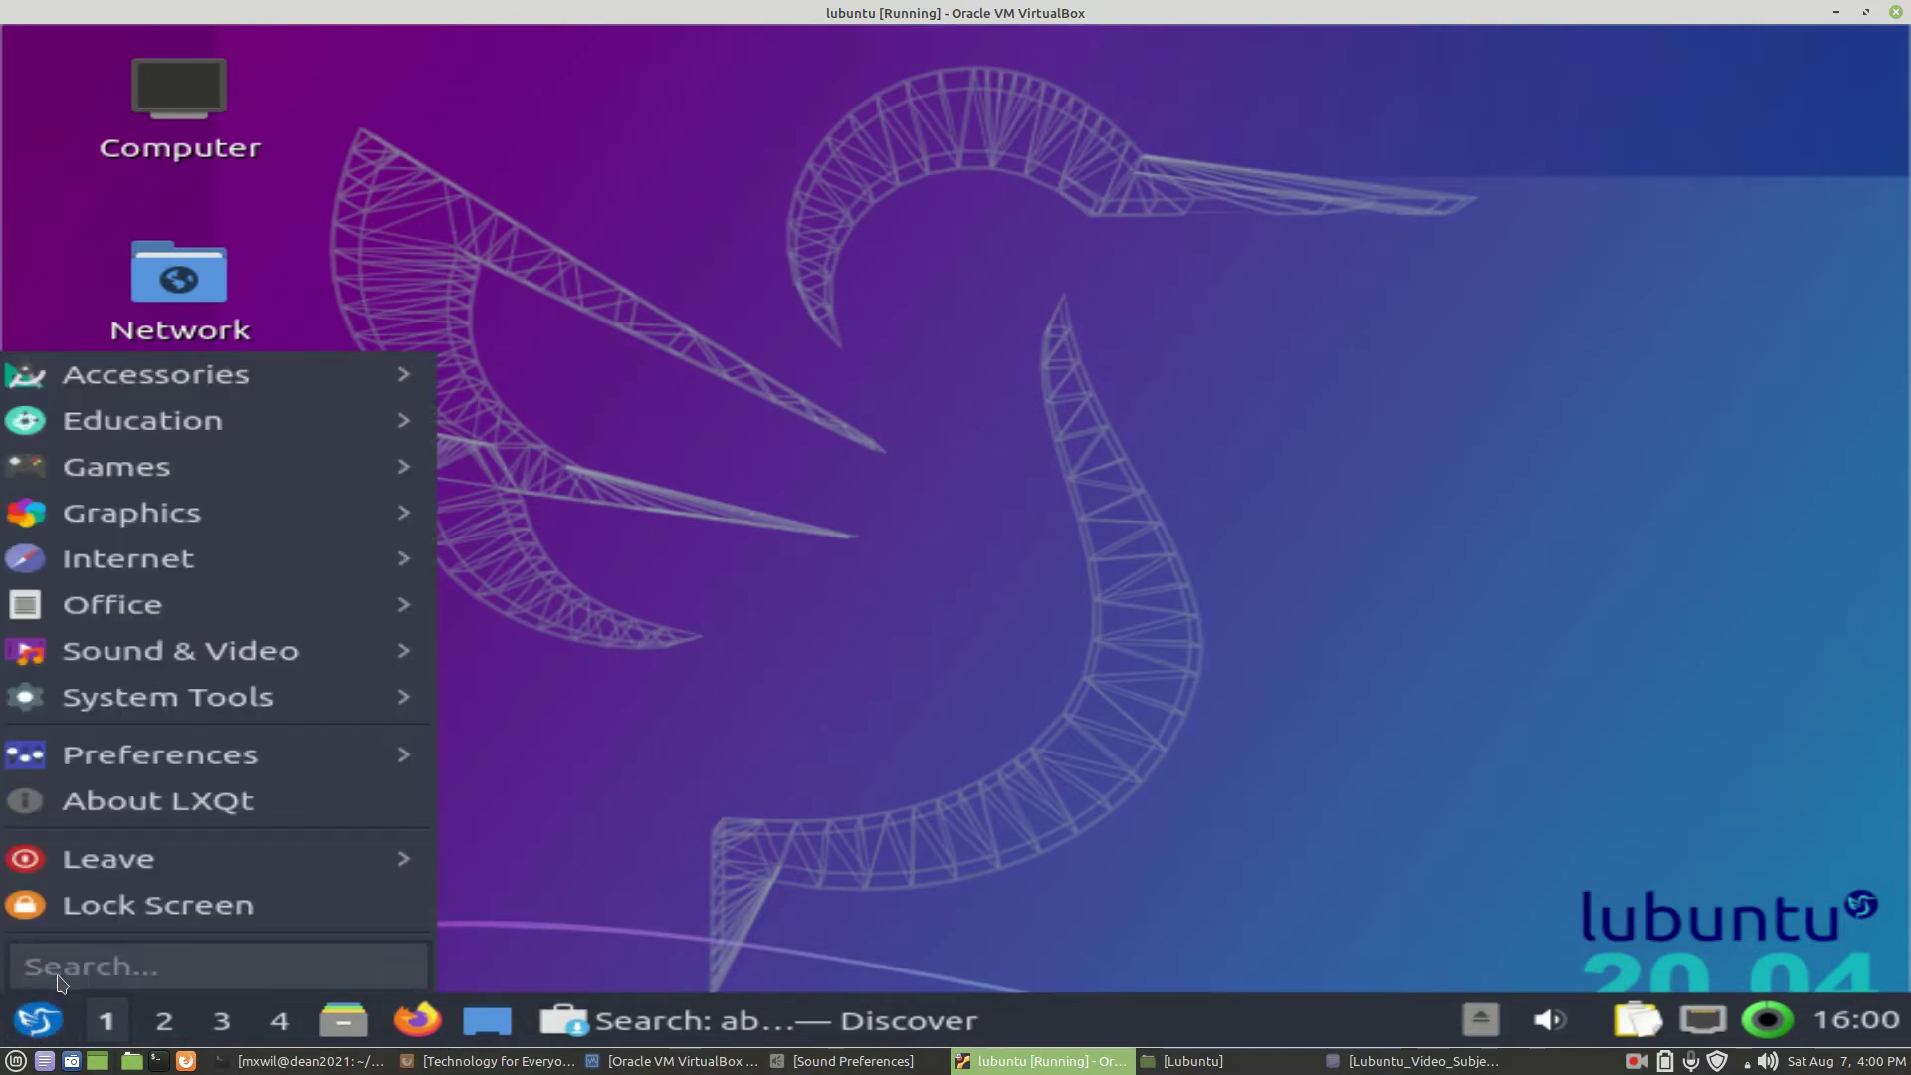
pyautogui.write('abiwo')
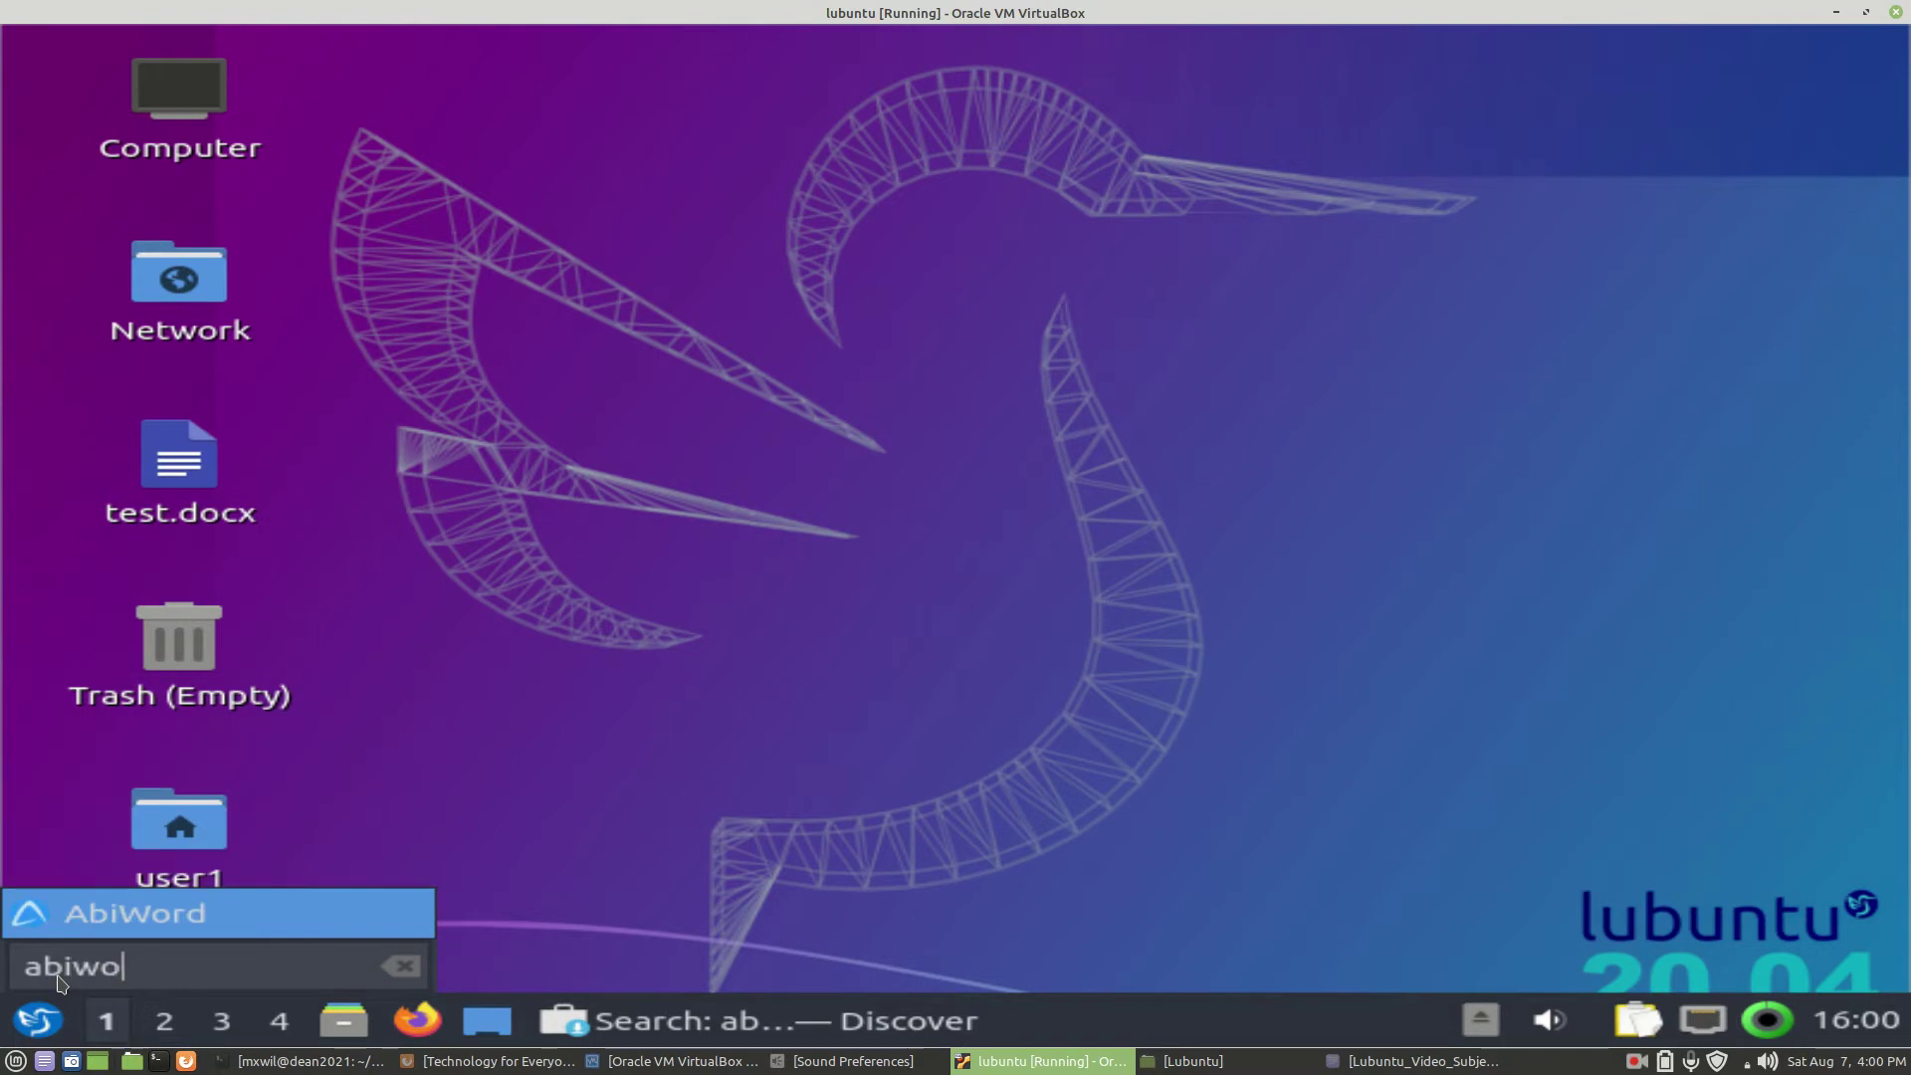
pyautogui.write('rd')
pyautogui.click(153, 912)
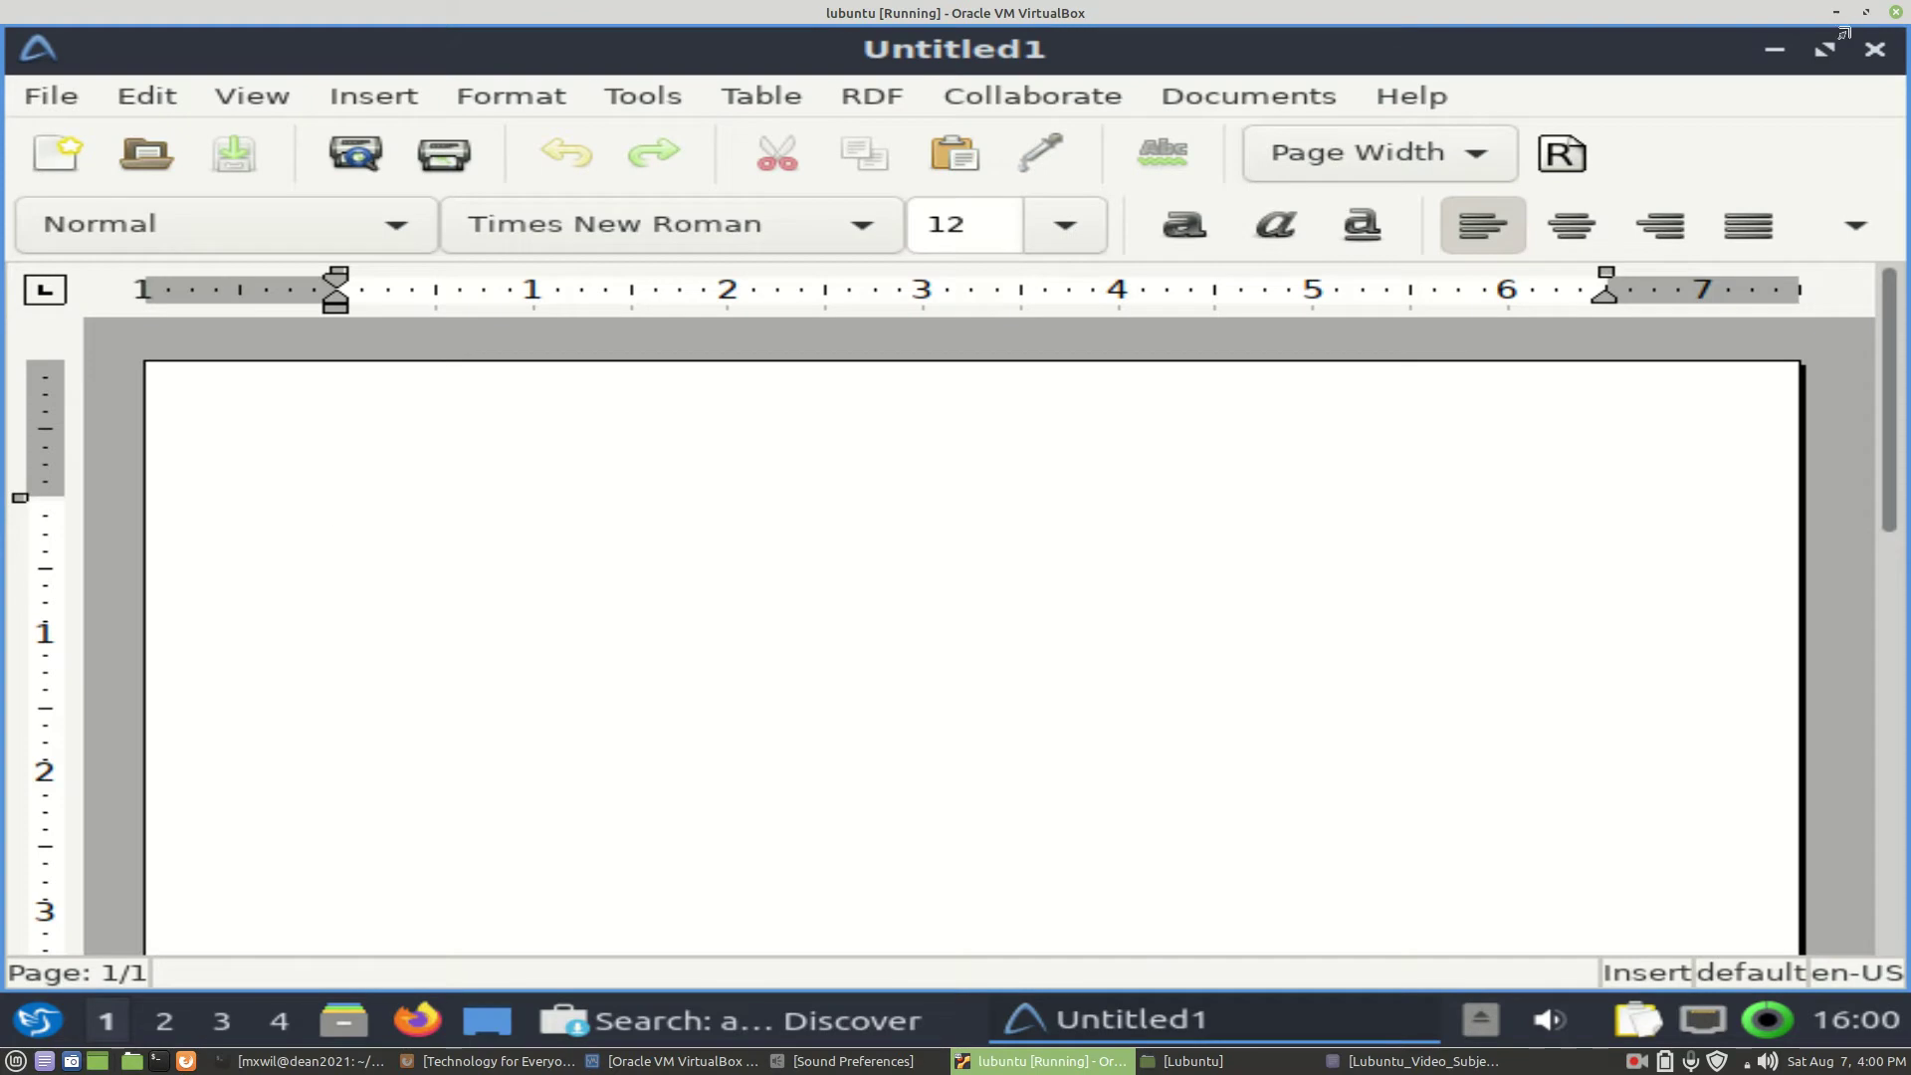
pyautogui.click(1877, 54)
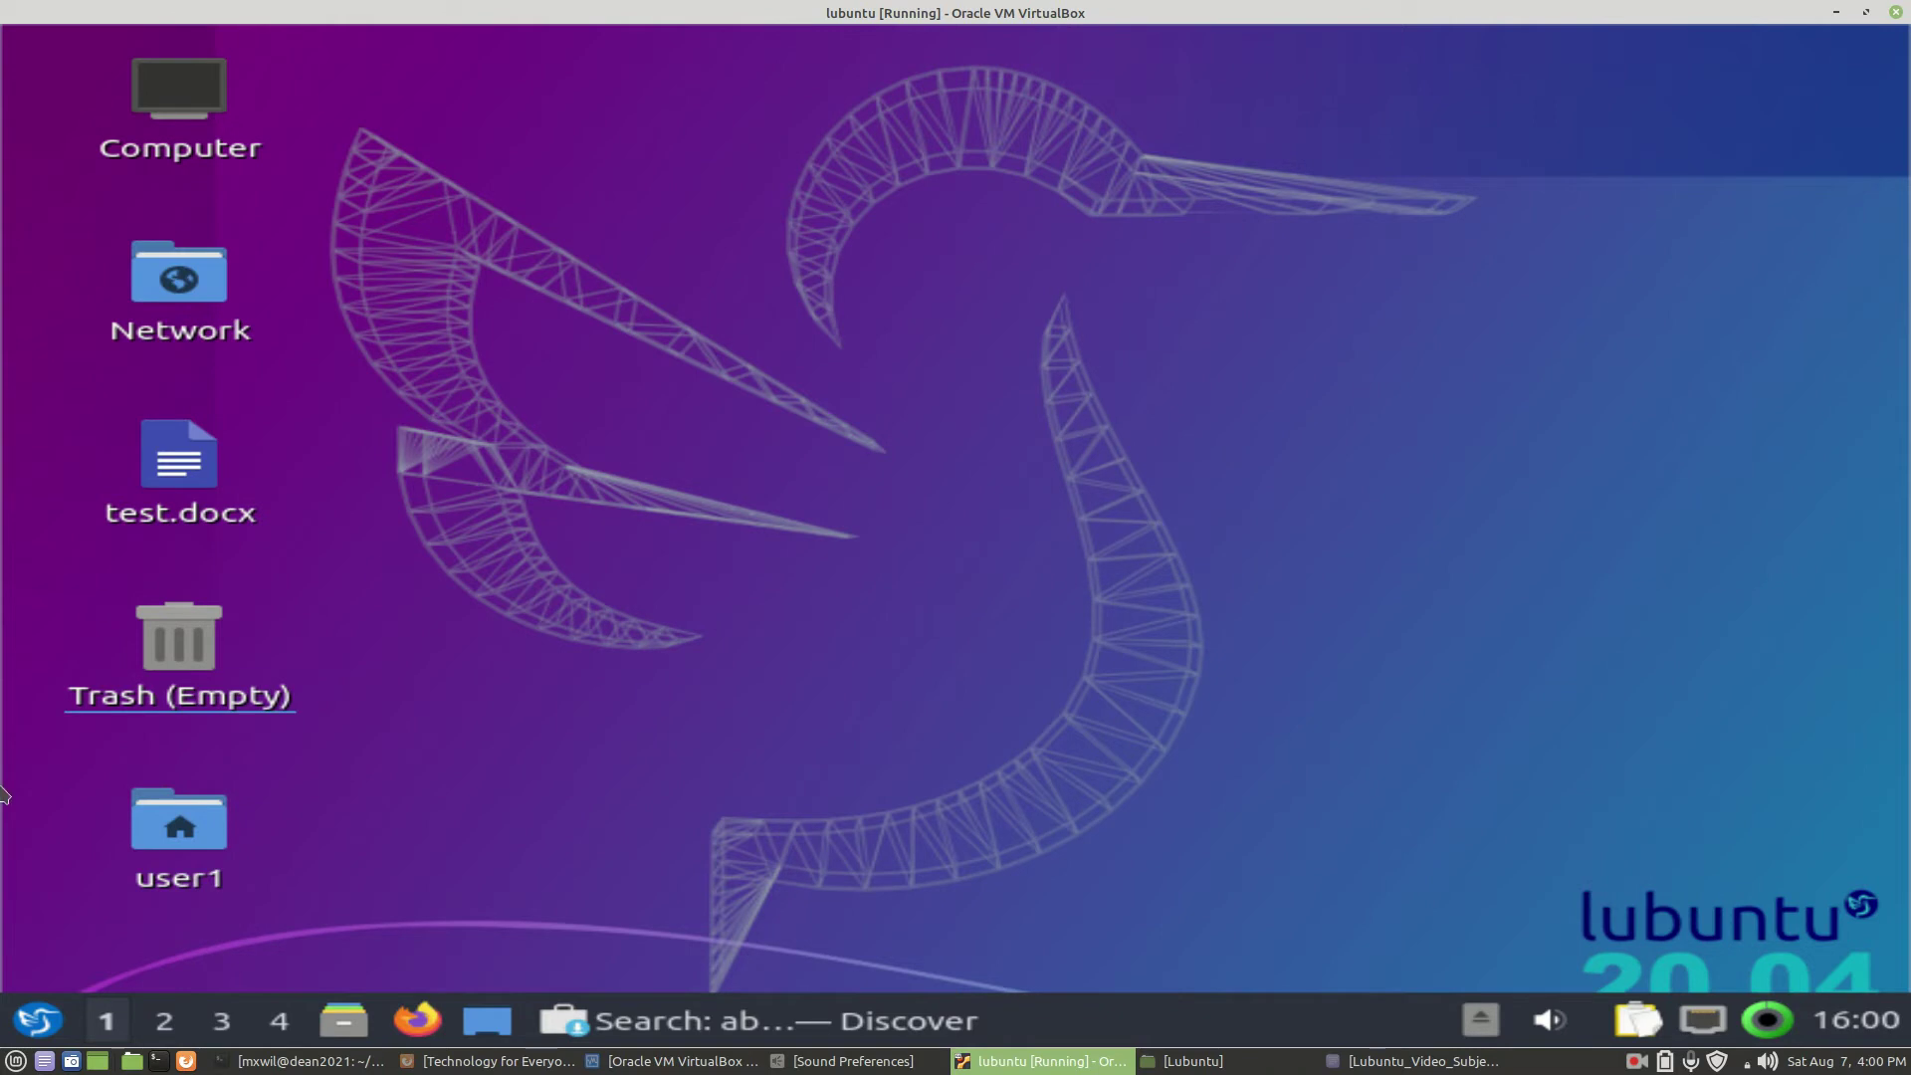
pyautogui.click(40, 1040)
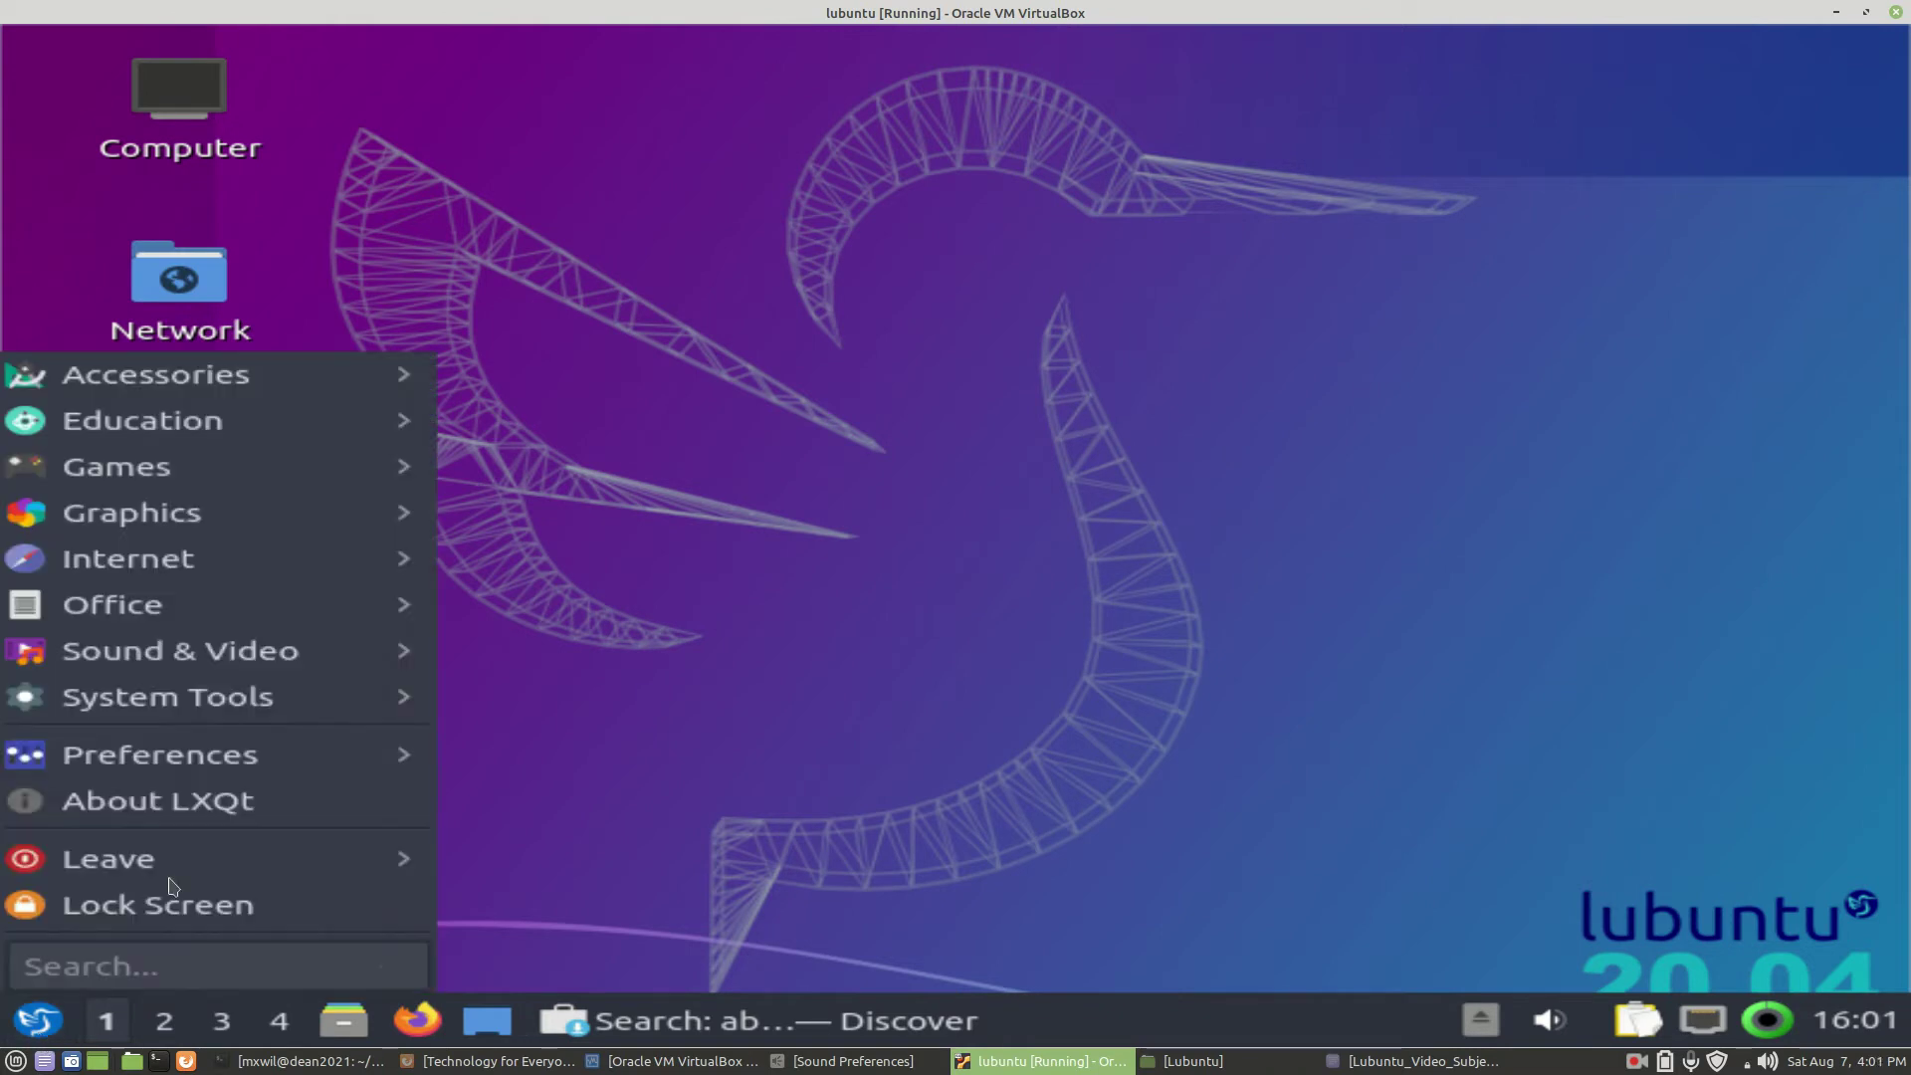
pyautogui.moveTo(304, 622)
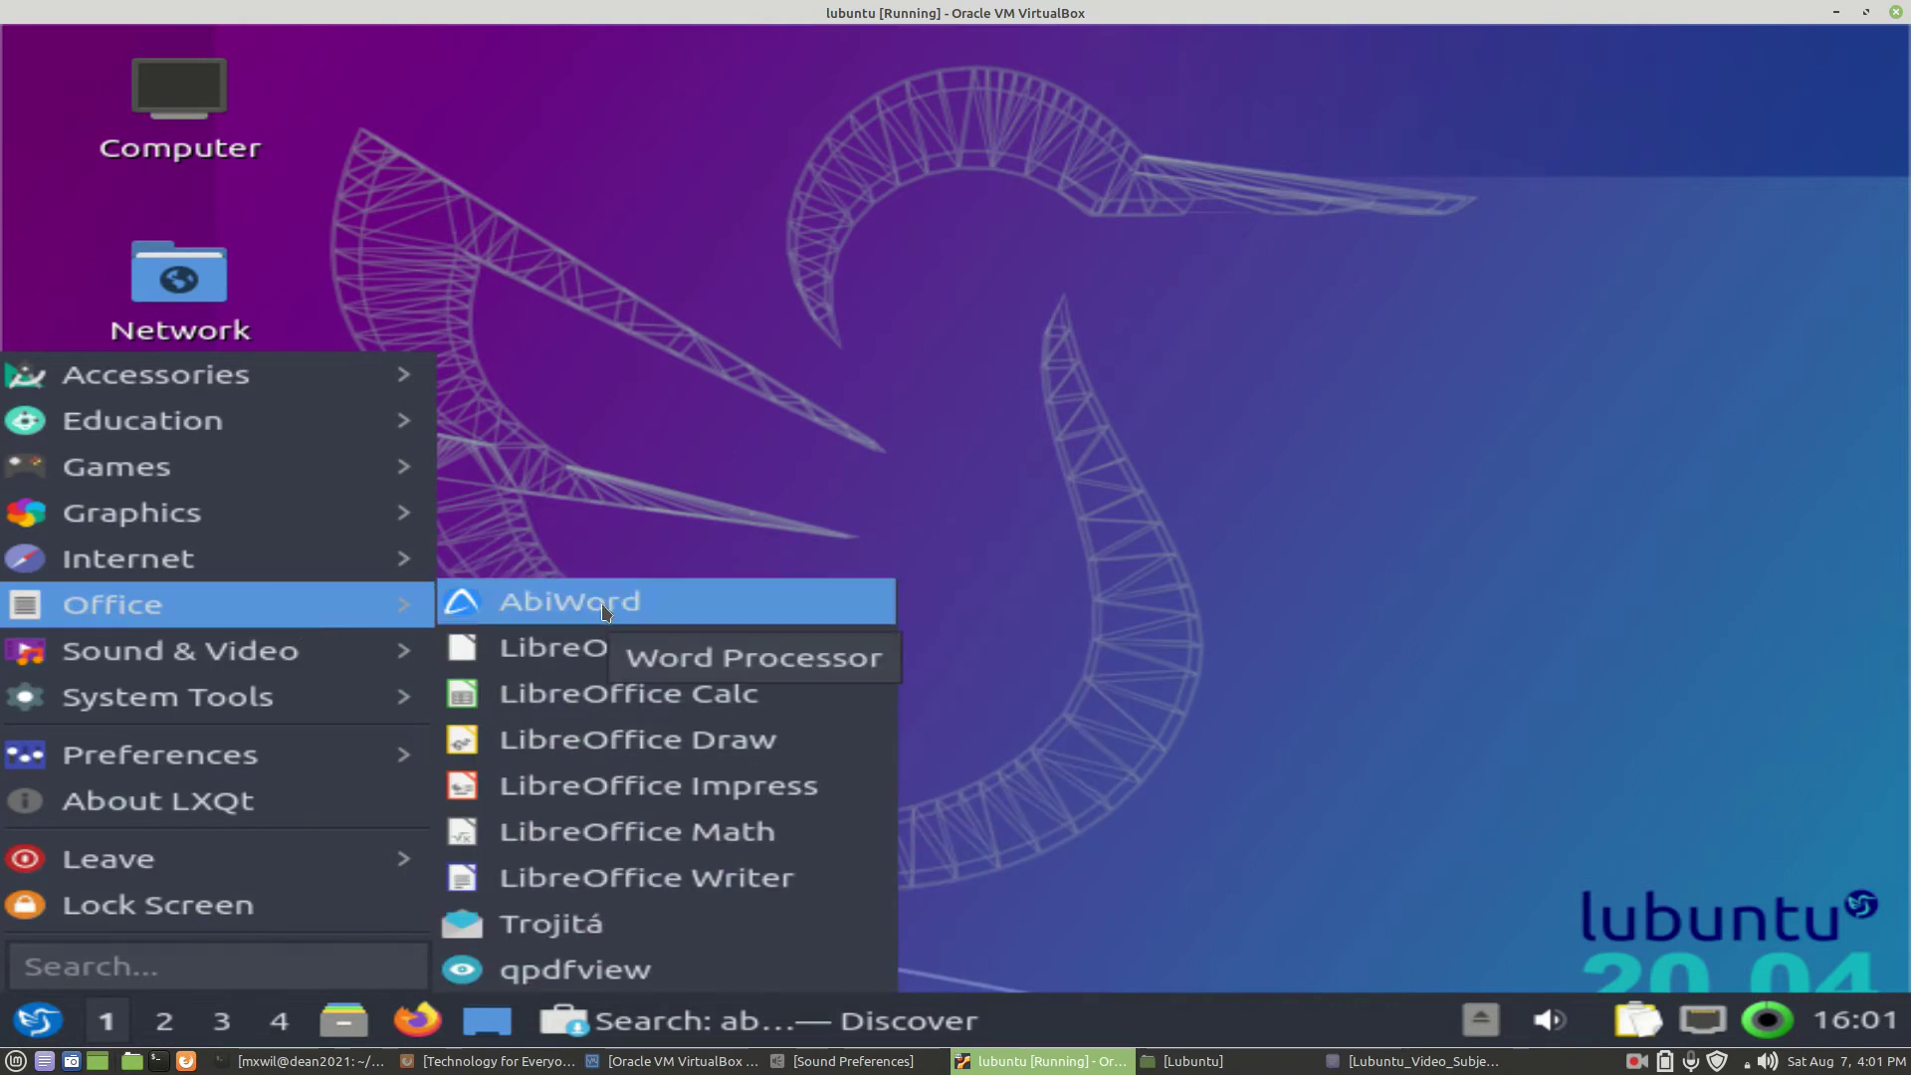
pyautogui.click(1378, 485)
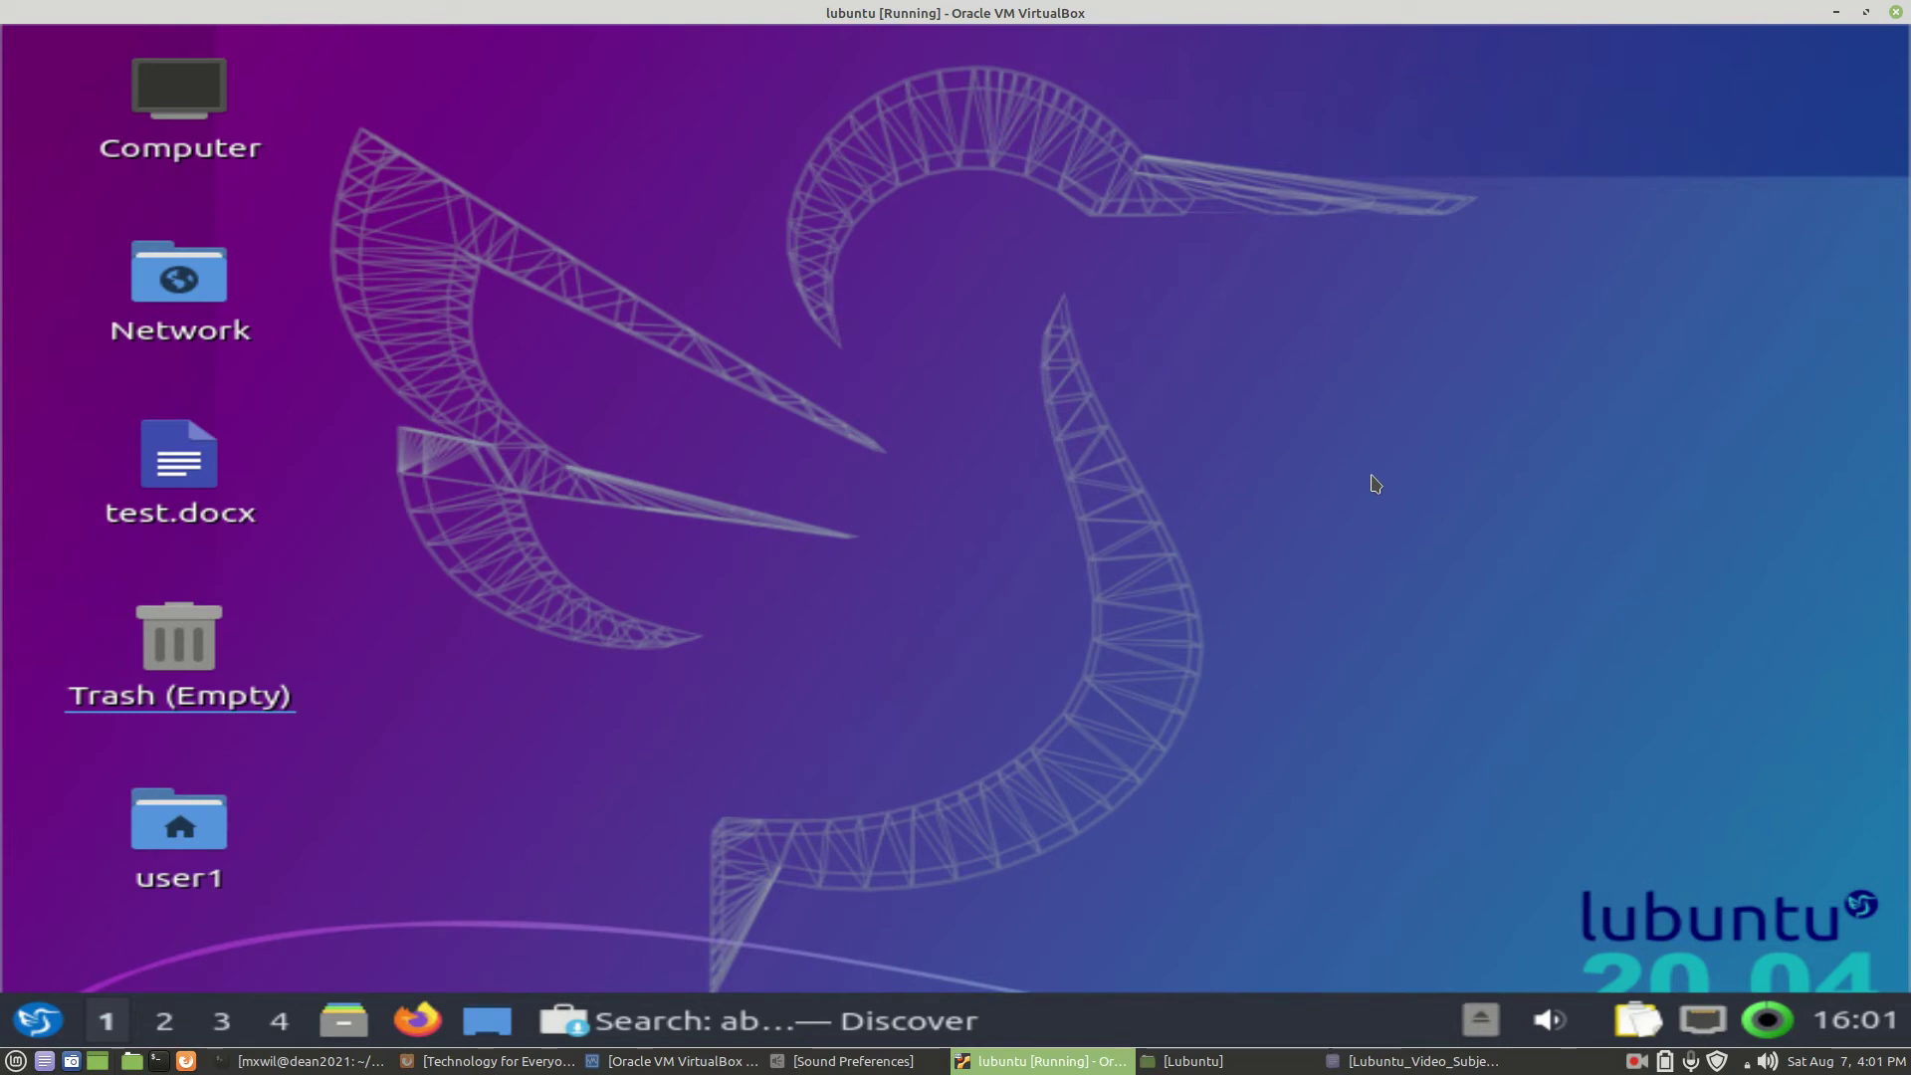